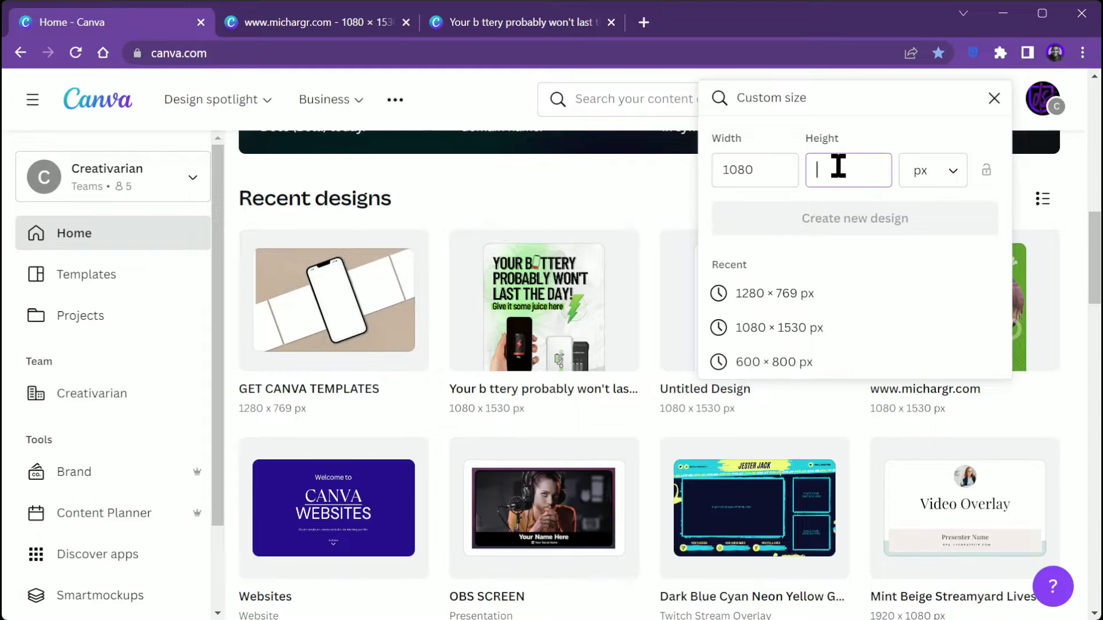
Set the height to 1530 px and create a new custom design of 1080 × 1530 px.
text(30)
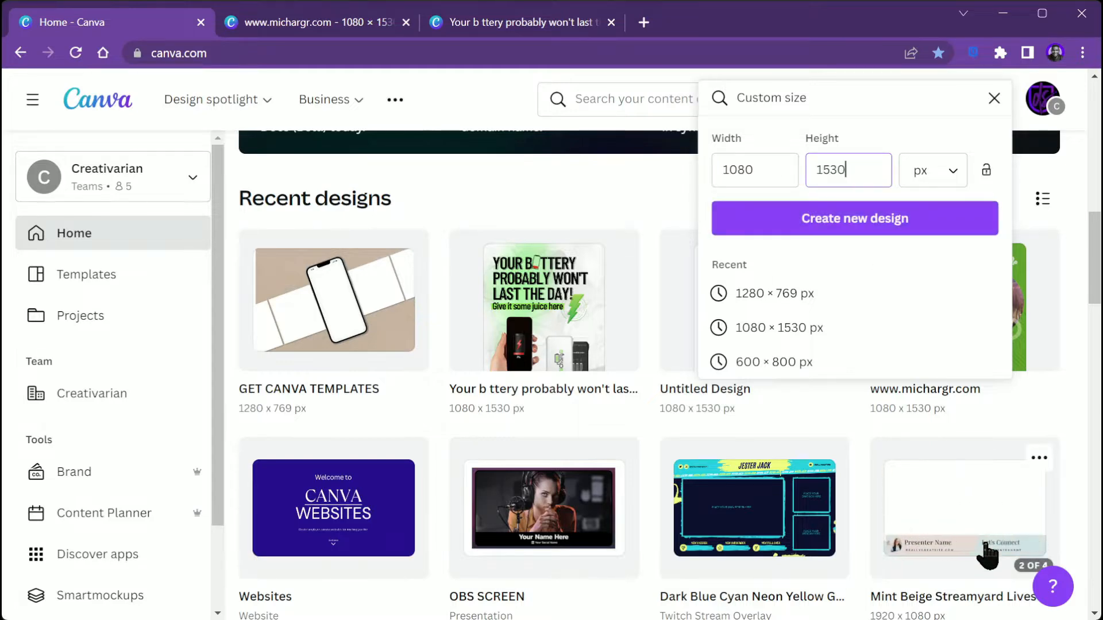
key(Return)
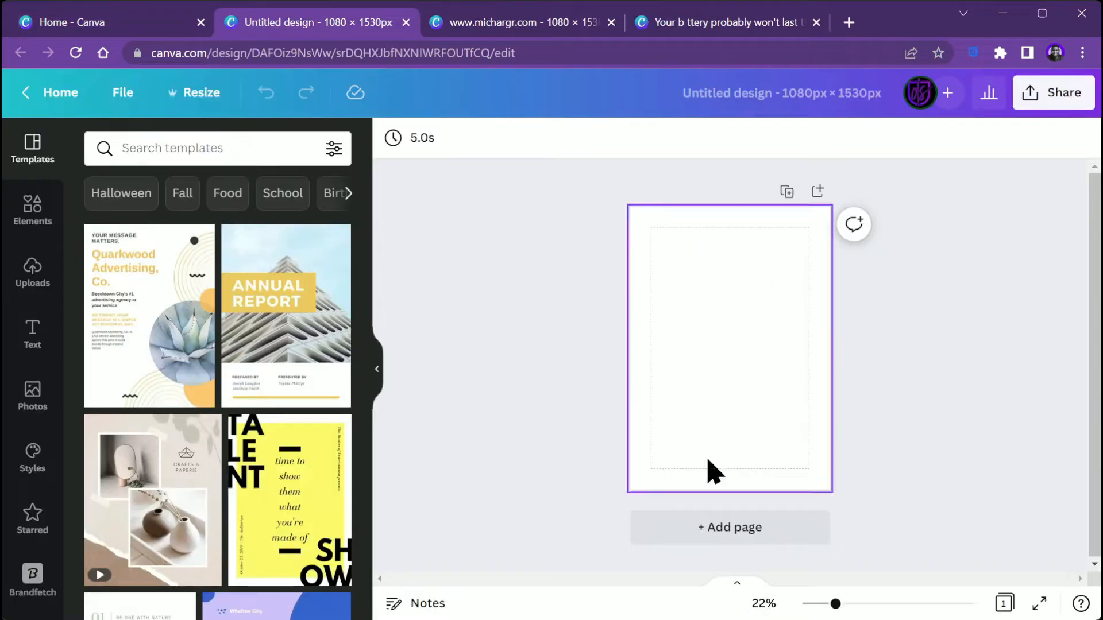
drag(836, 604, 850, 604)
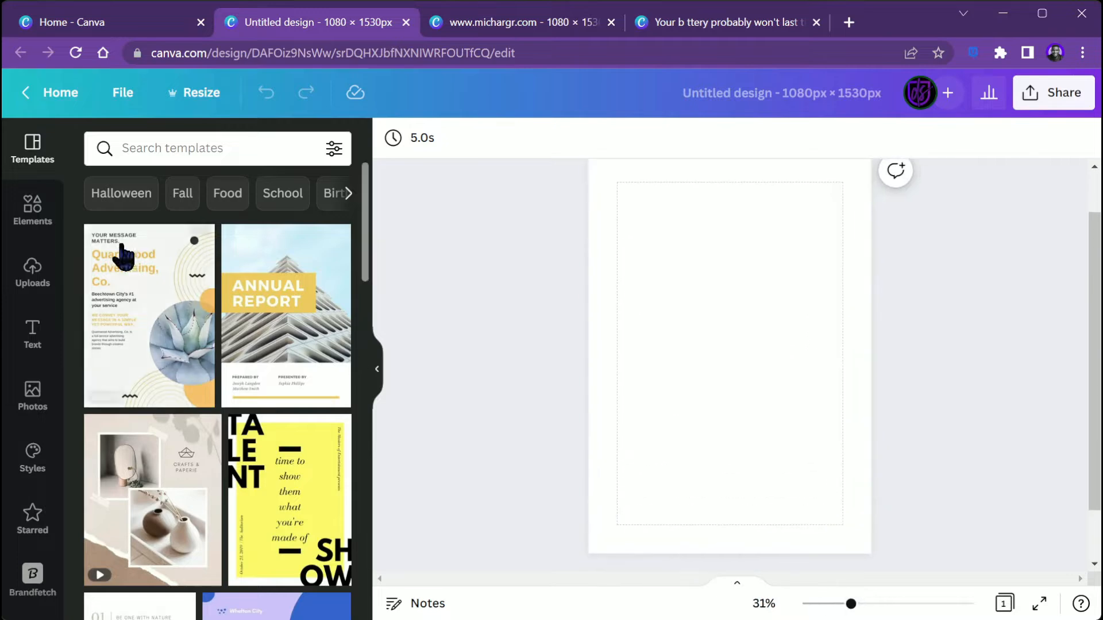
scroll(181, 305, down, 10)
scroll(179, 304, up, 10)
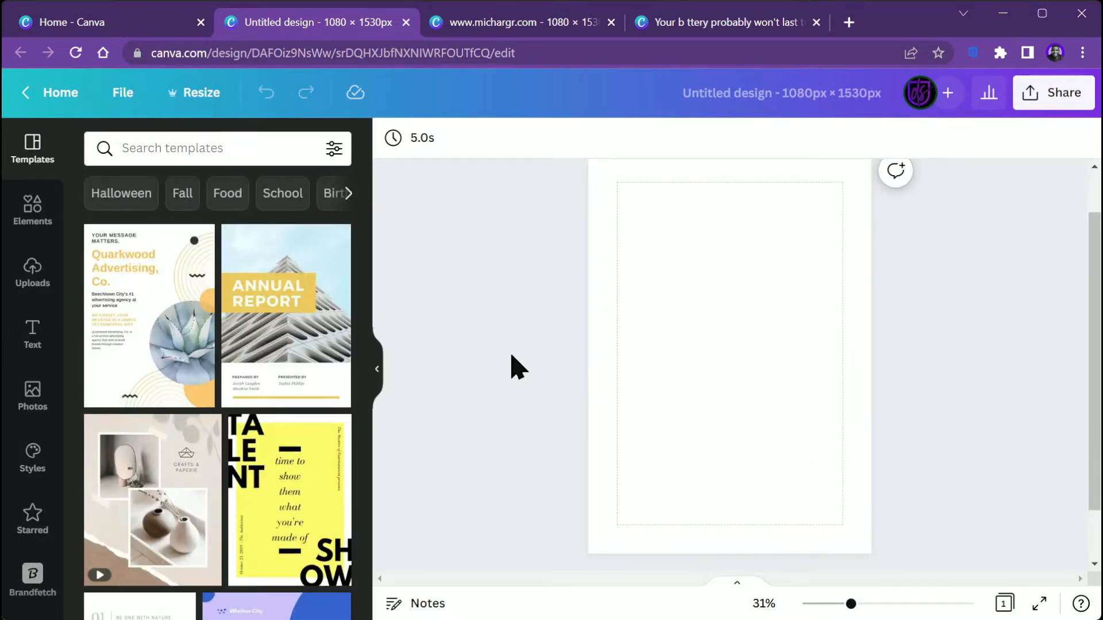
scroll(517, 367, up, 1)
scroll(517, 367, down, 2)
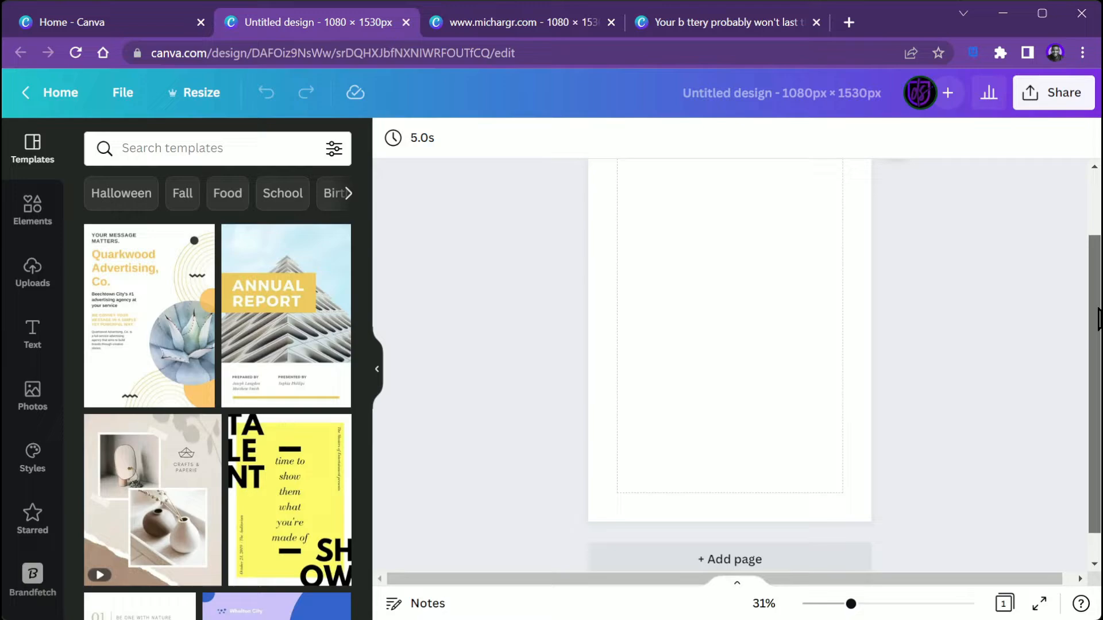
scroll(1098, 316, up, 1)
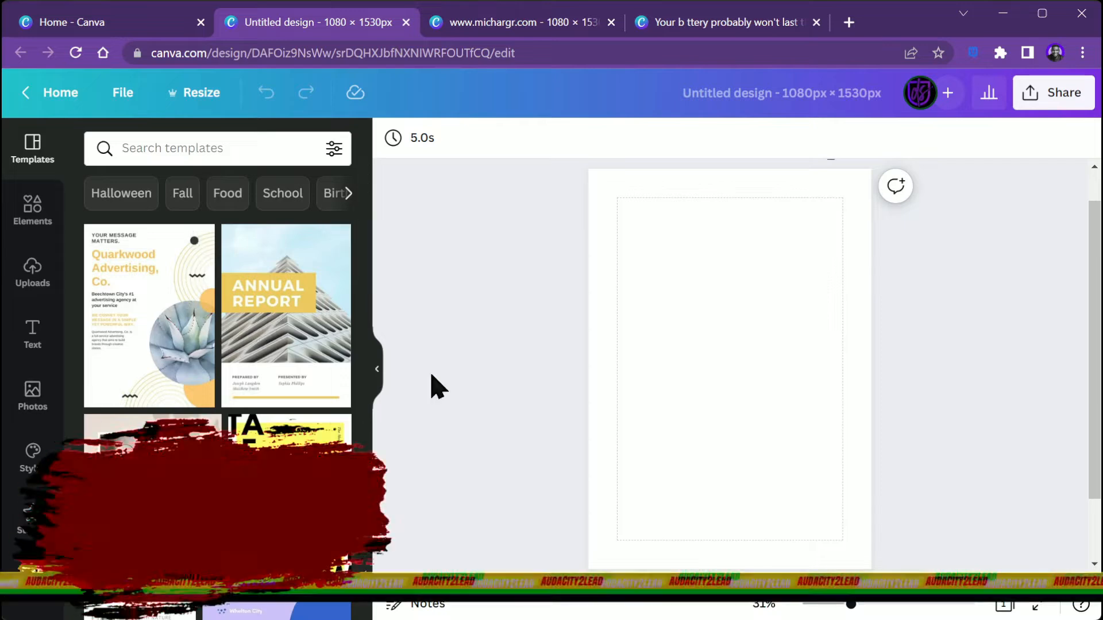
Insert the white MiChargR power bank image with the logo from the uploaded images onto the page.
click(36, 282)
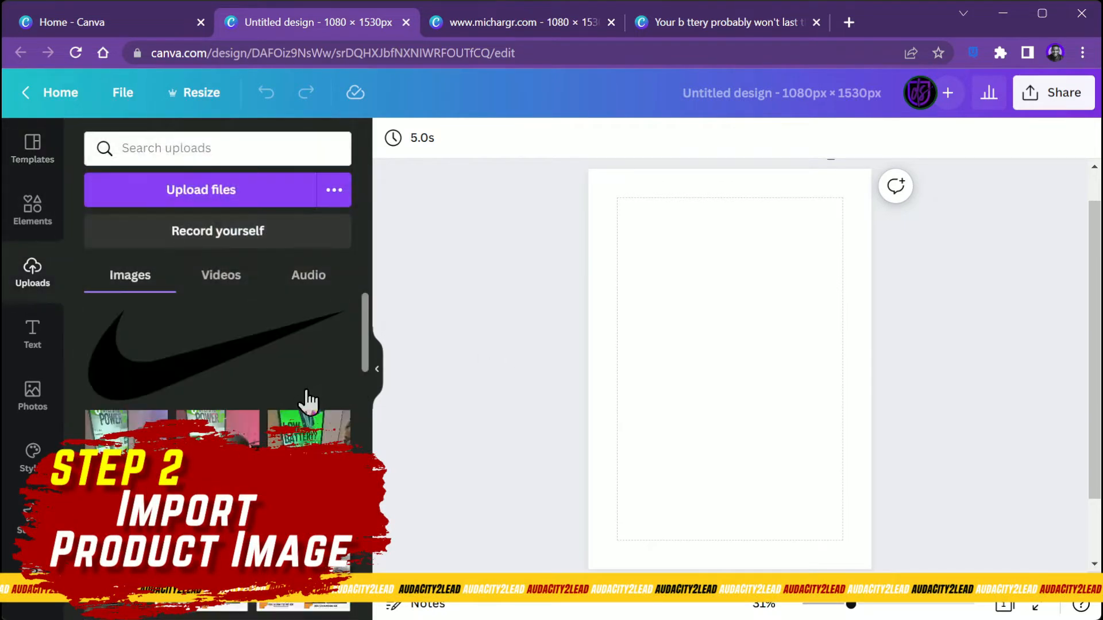
scroll(305, 398, down, 12)
scroll(270, 430, down, 8)
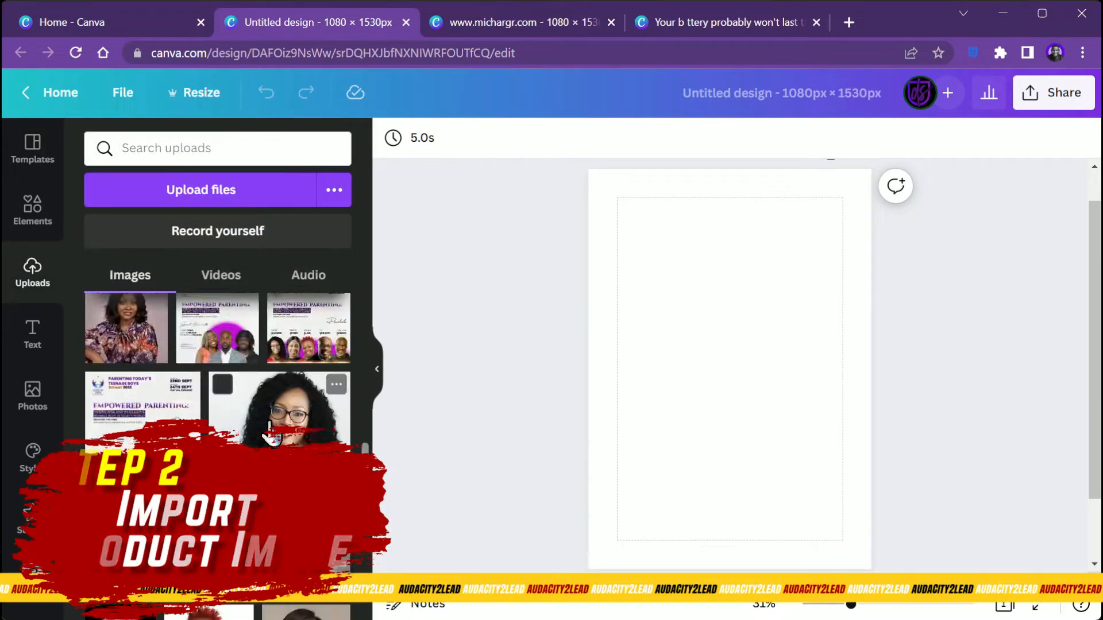
scroll(271, 433, up, 2)
scroll(270, 432, down, 3)
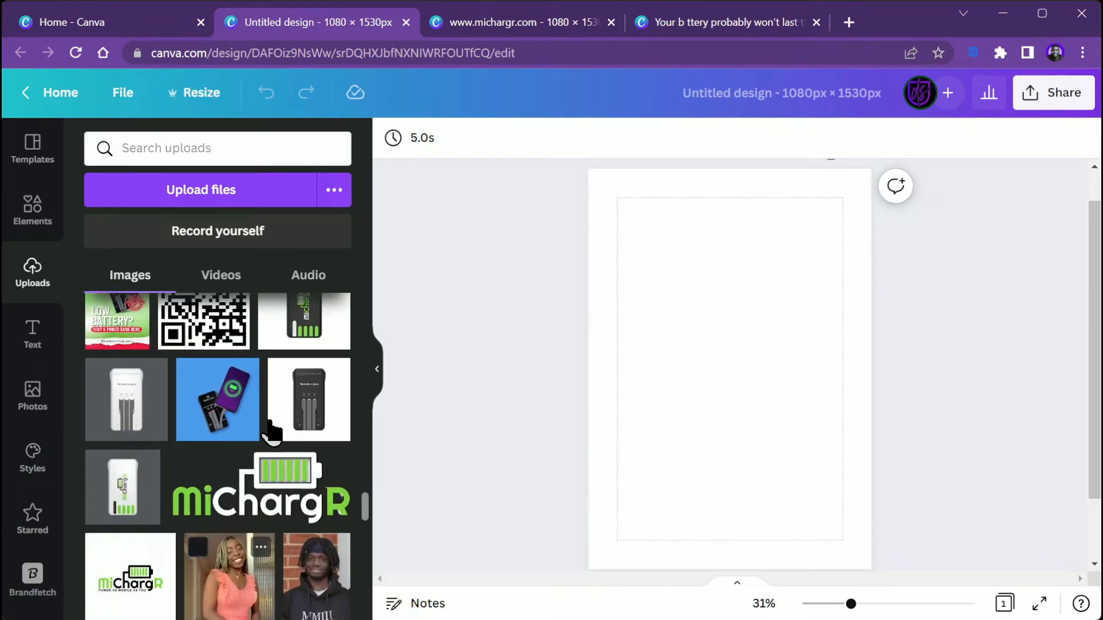
click(123, 493)
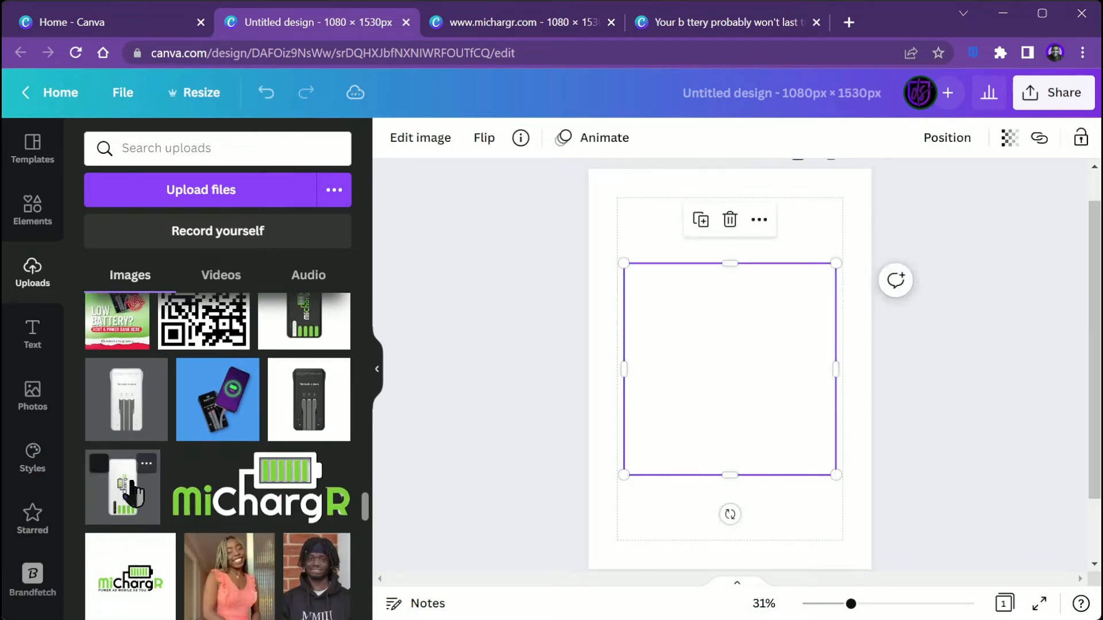
Replace the black power bank's logo view with its "The world is yours" cable view, placed over the lower part of the white one.
drag(666, 382, 616, 382)
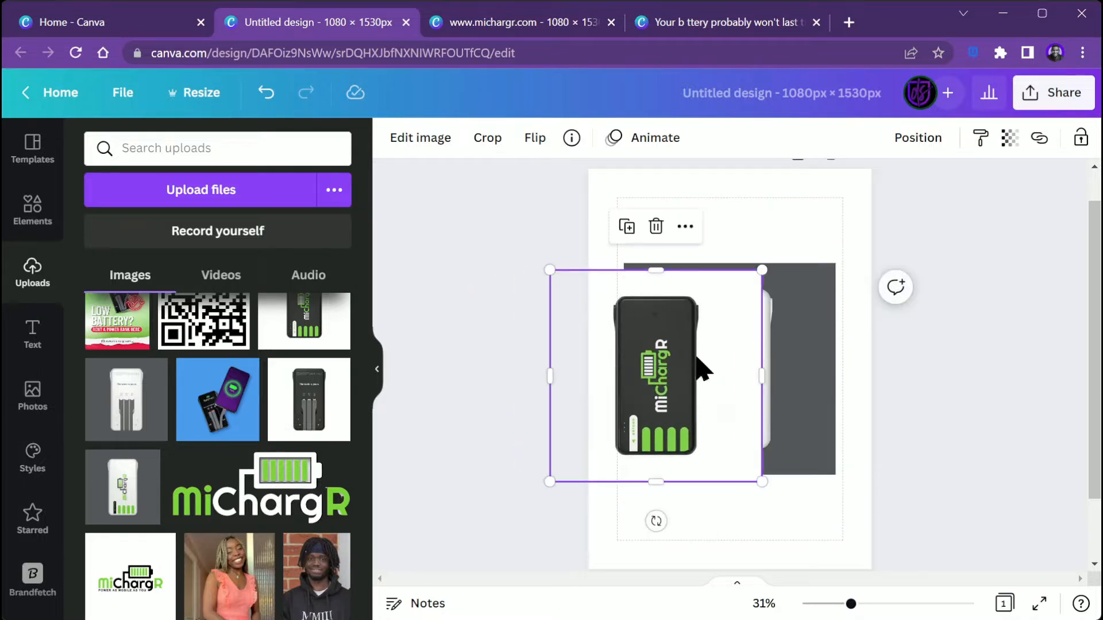
drag(696, 357, 735, 460)
click(790, 256)
click(296, 431)
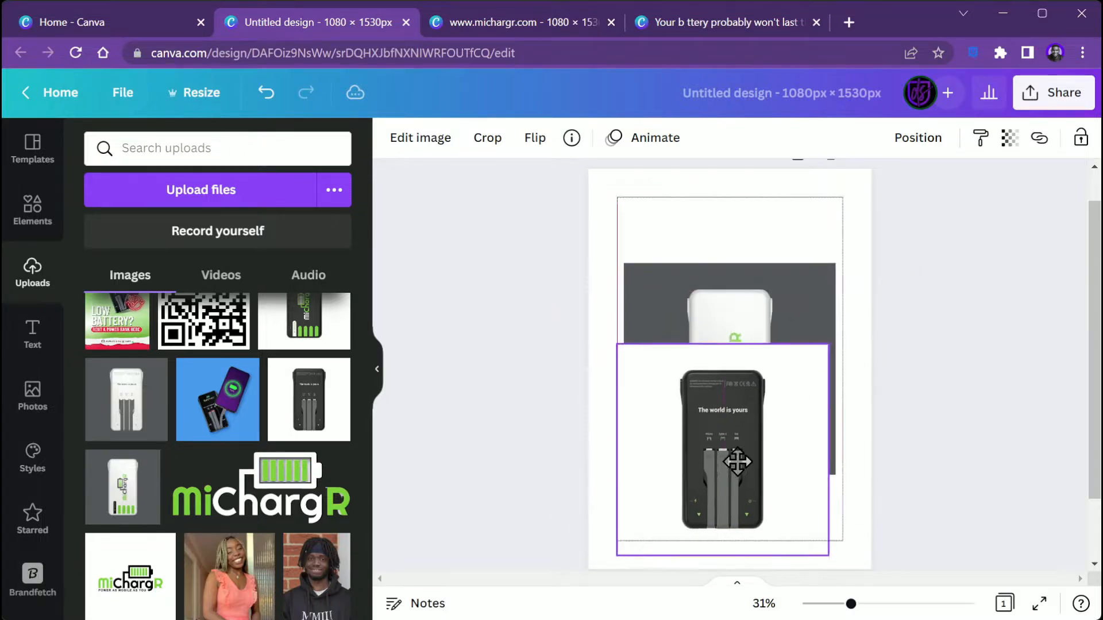
Remove the background from the black power bank image and crop away the empty margins around it.
click(417, 143)
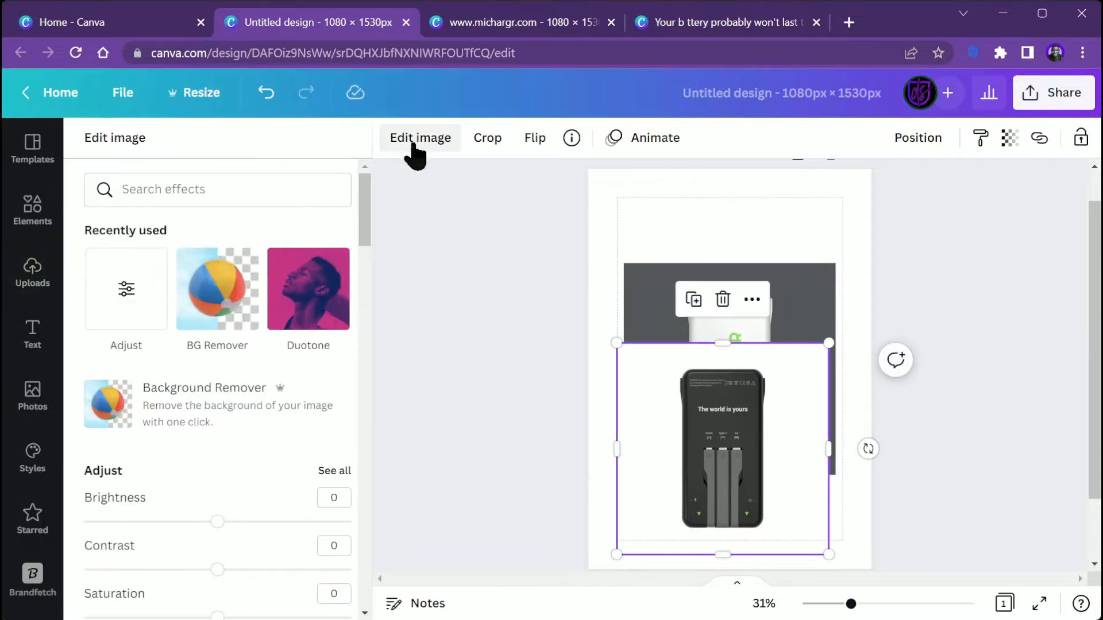
click(238, 313)
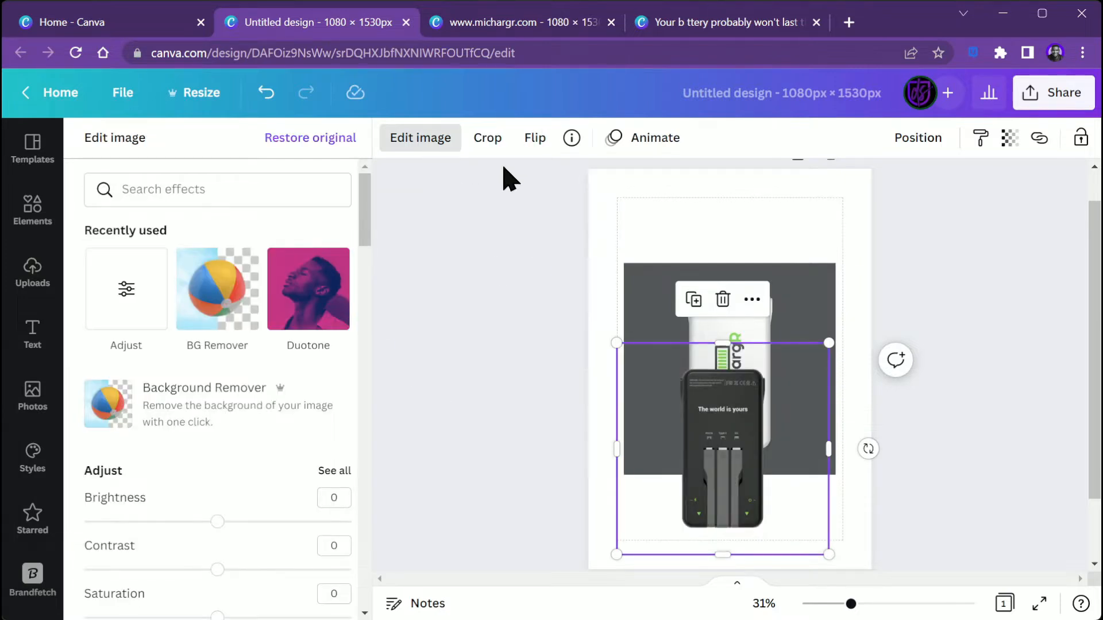
click(489, 139)
drag(615, 338, 676, 364)
Remove the grey background from the white power bank image with the background remover.
drag(851, 604, 884, 604)
click(583, 176)
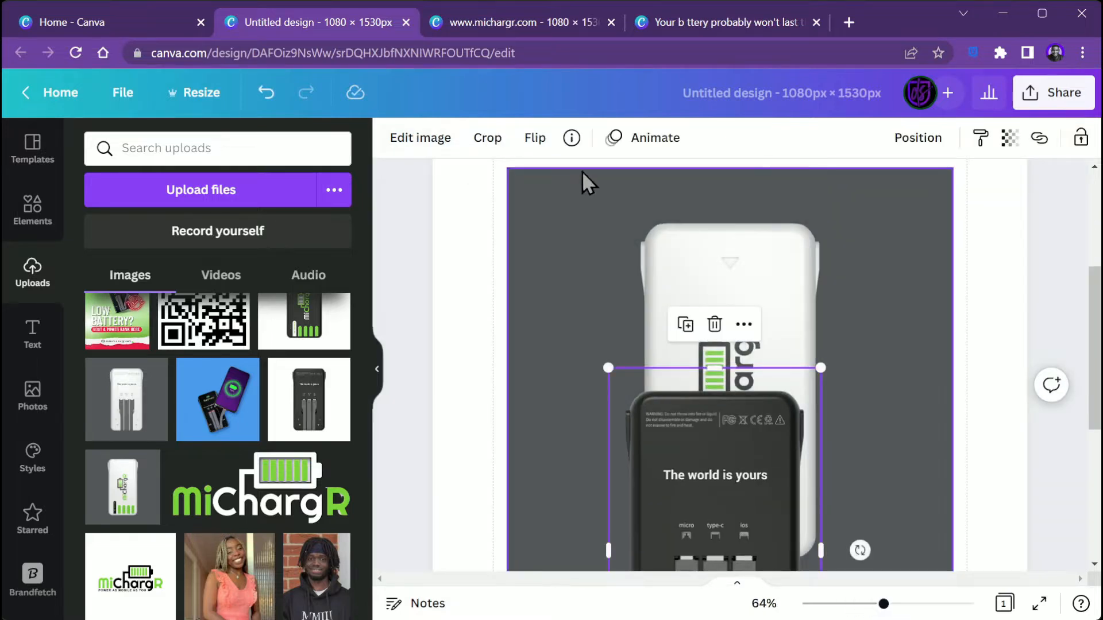
click(432, 150)
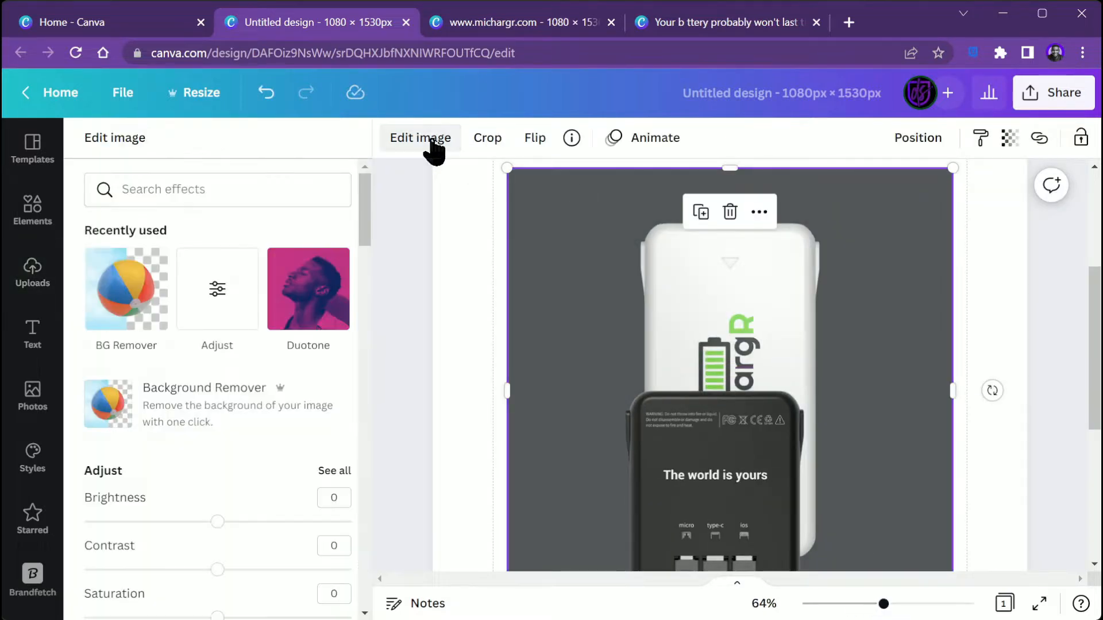
click(126, 301)
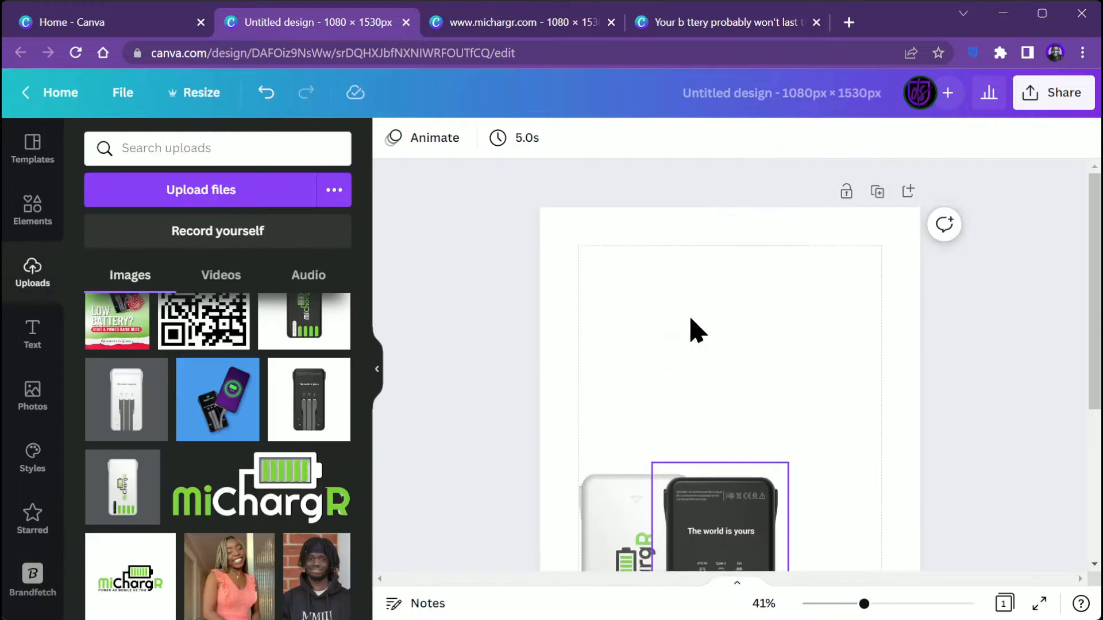
Examine how the power banks are arranged and shadowed in the open michargr.com design, and return to the untitled design.
scroll(690, 319, down, 4)
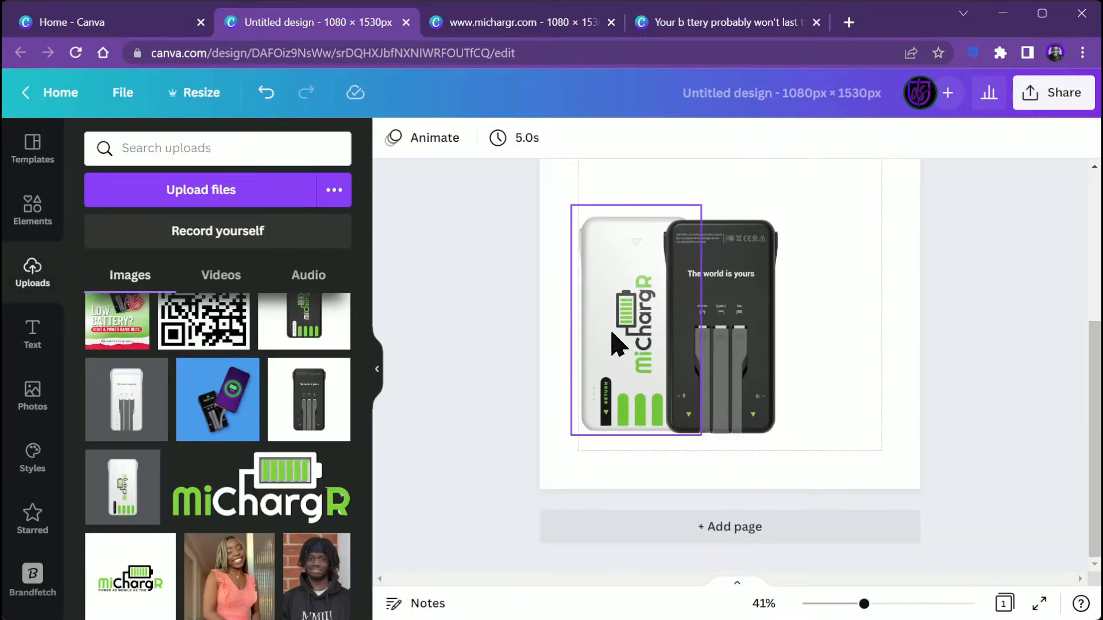
key(ctrl+Tab)
drag(860, 612, 866, 603)
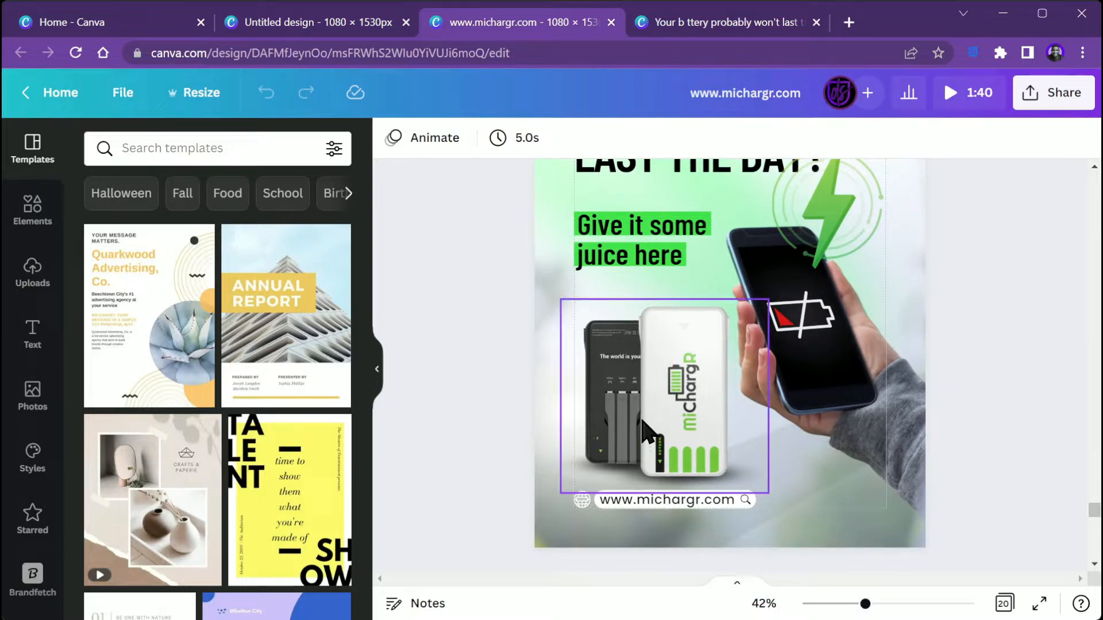
click(259, 22)
Search the elements for "shadow" and place a soft oval shadow beneath the two power banks.
click(32, 210)
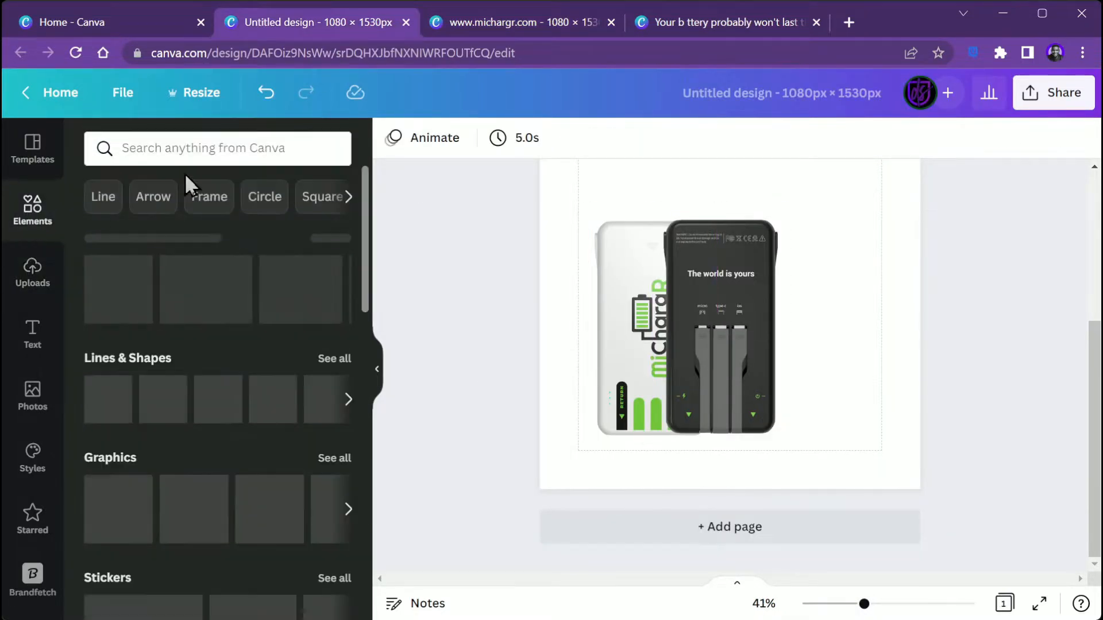
click(224, 147)
text(saha)
key(BackSpace)
key(BackSpace)
key(BackSpace)
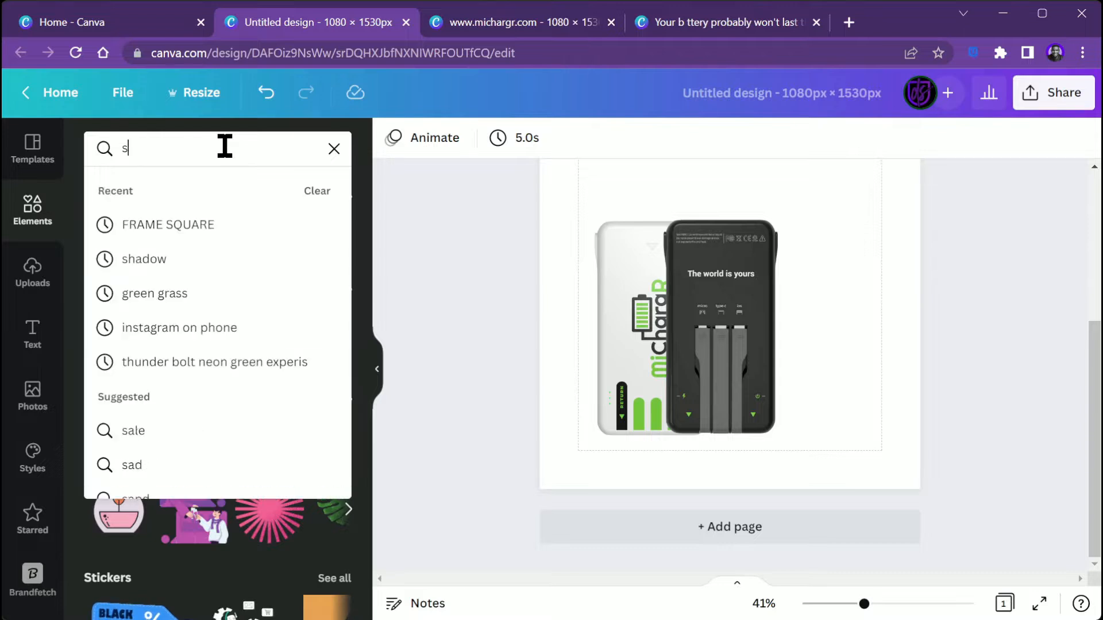
click(144, 259)
click(135, 316)
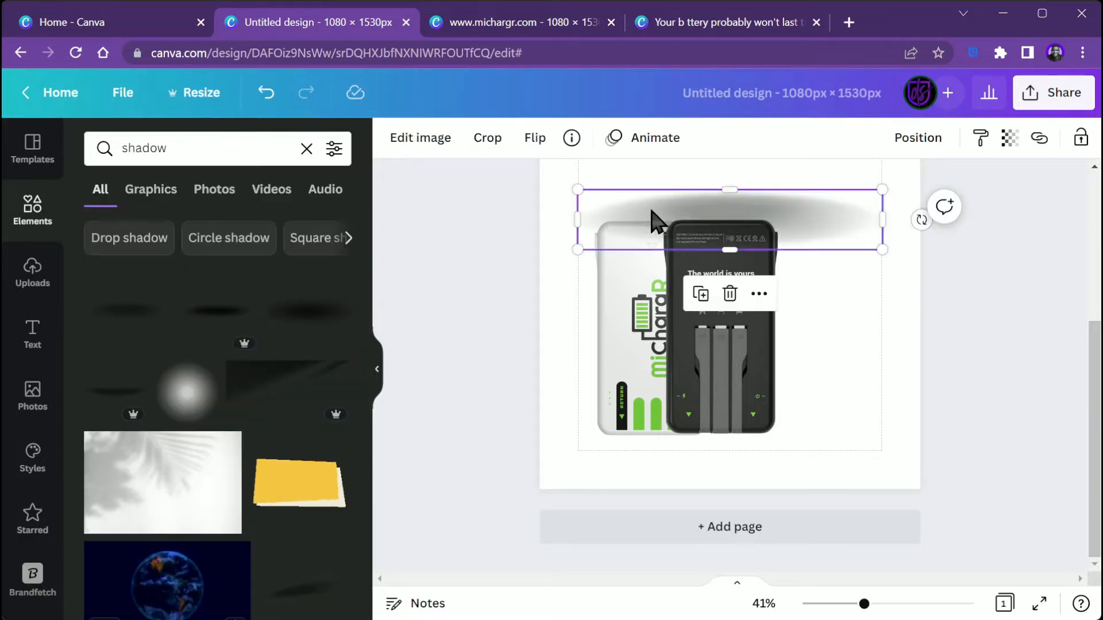
drag(719, 217, 697, 438)
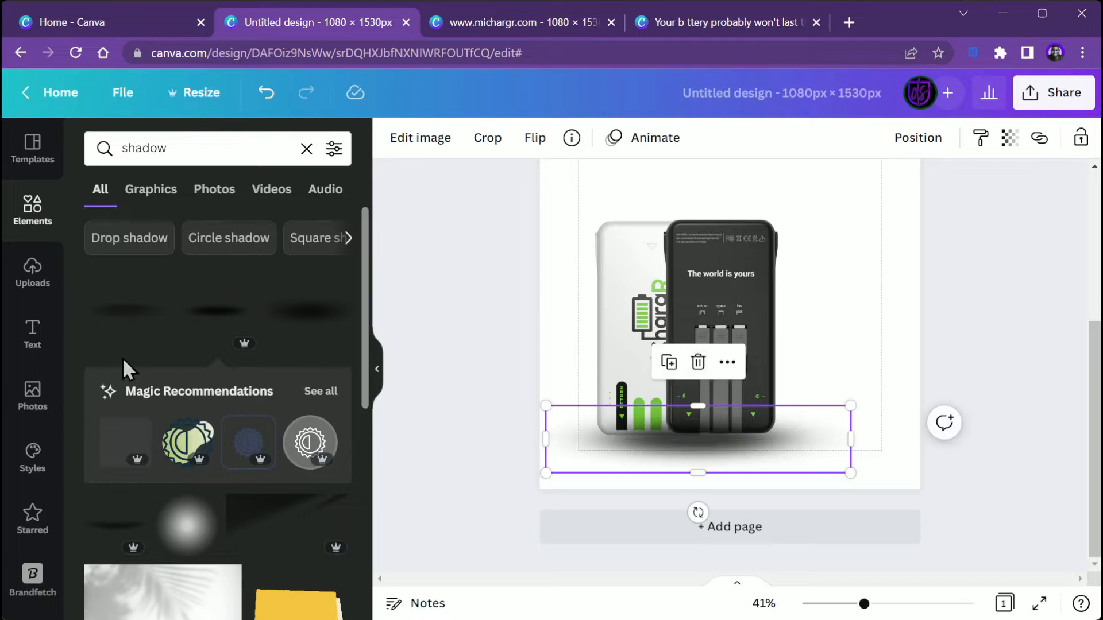
Add the fainter oval shadow for comparison with the dark one and delete it again.
click(115, 313)
drag(764, 443, 876, 387)
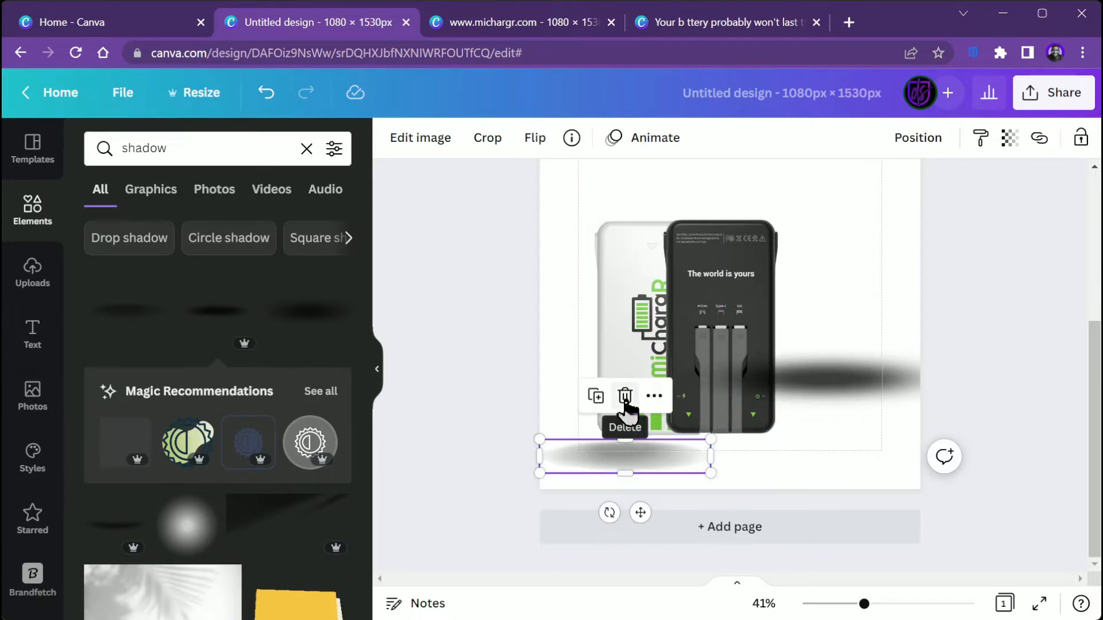
click(625, 396)
Scale down the dark oval shadow and fit it under the base of the white power bank.
drag(822, 372, 659, 428)
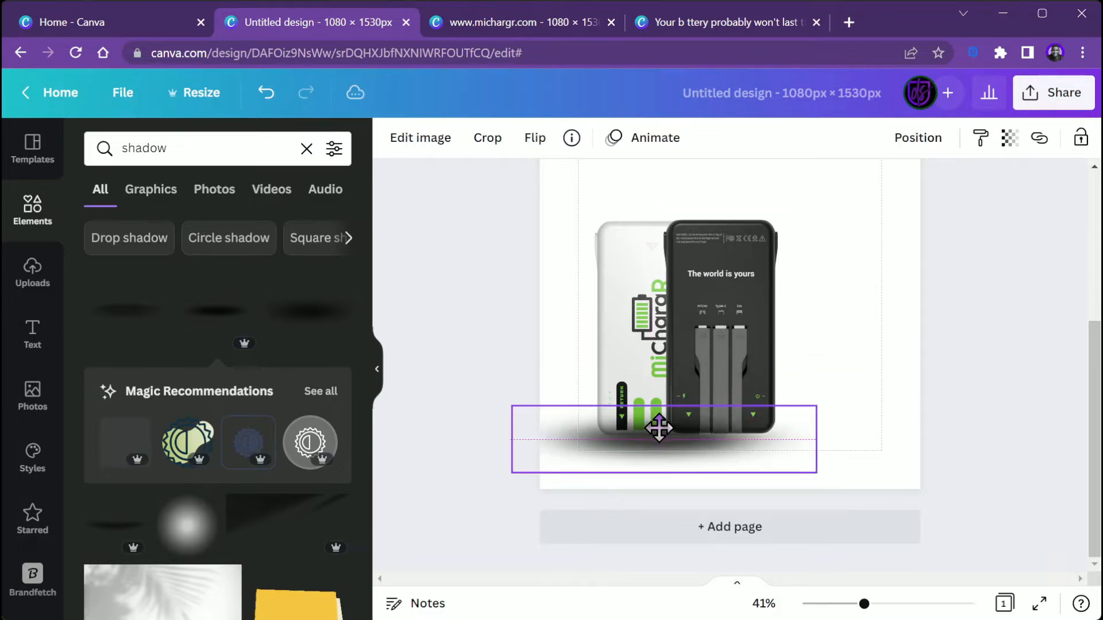
drag(815, 406, 717, 428)
drag(864, 604, 914, 604)
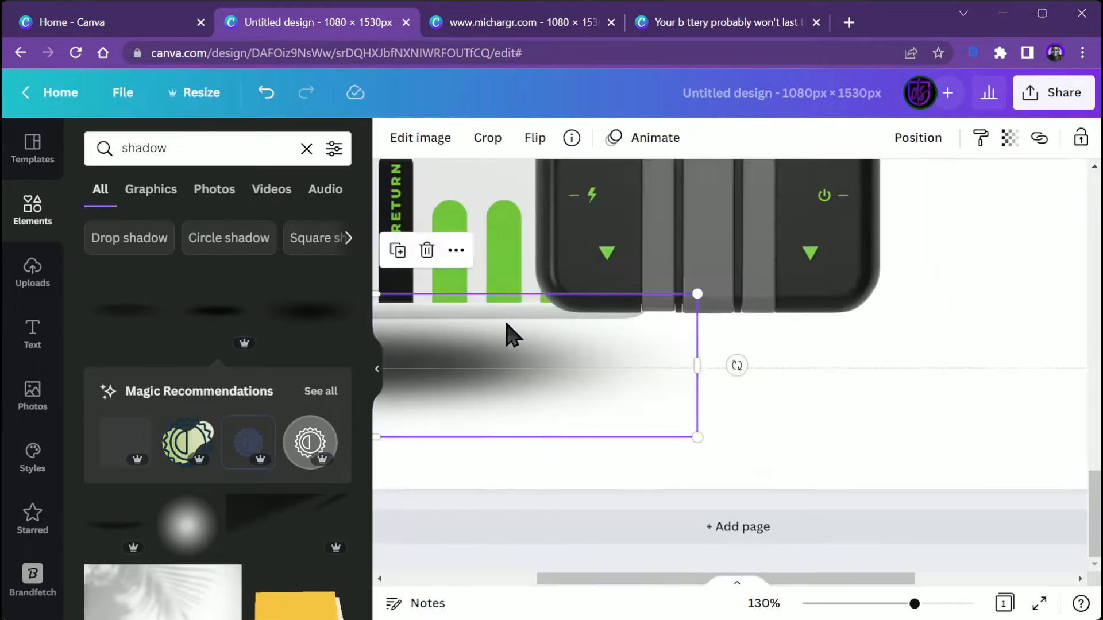
scroll(511, 333, up, 2)
drag(631, 580, 480, 580)
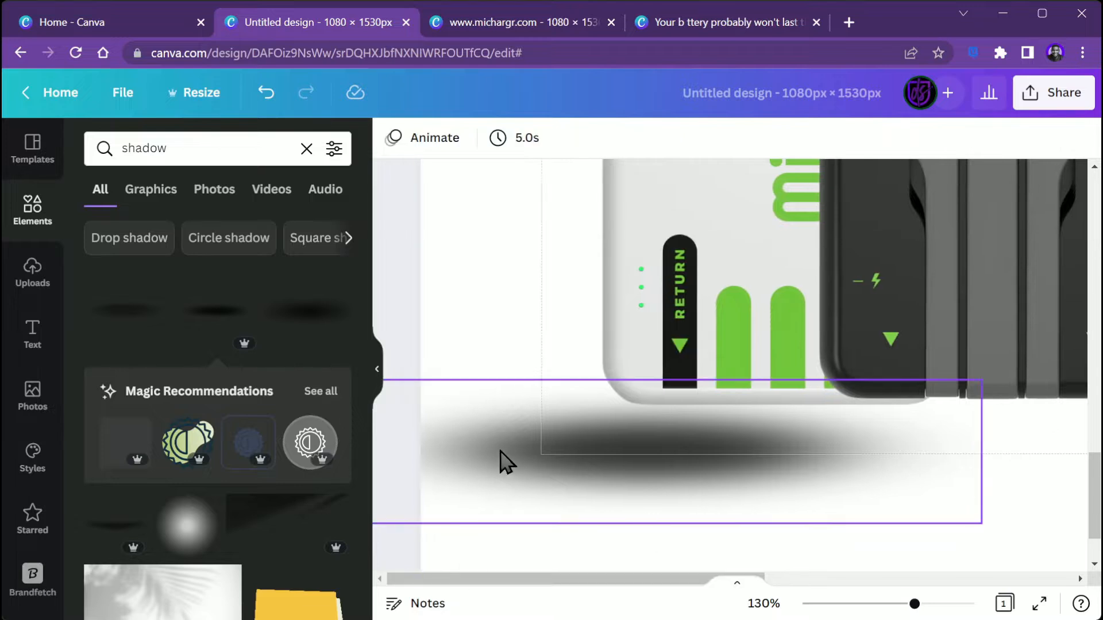
drag(501, 460, 627, 421)
drag(459, 355, 603, 386)
drag(854, 436, 770, 388)
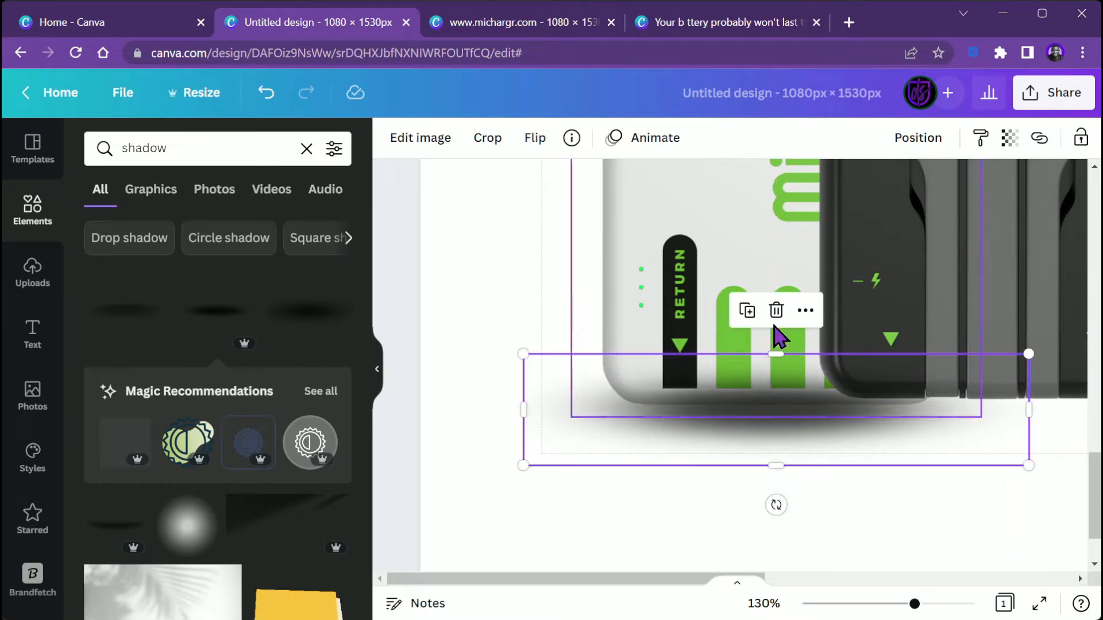
Send the shadow to the back, behind the power banks, and collapse the elements search results.
click(806, 311)
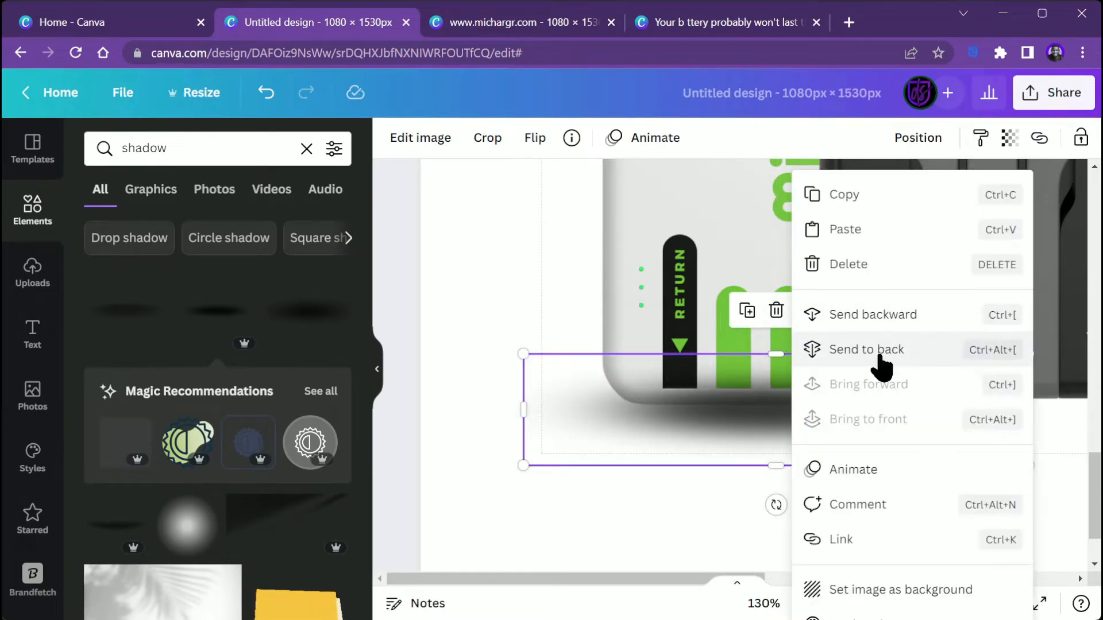
click(814, 349)
click(377, 369)
Duplicate the shadow and position the copy under the base of the black power bank.
click(390, 301)
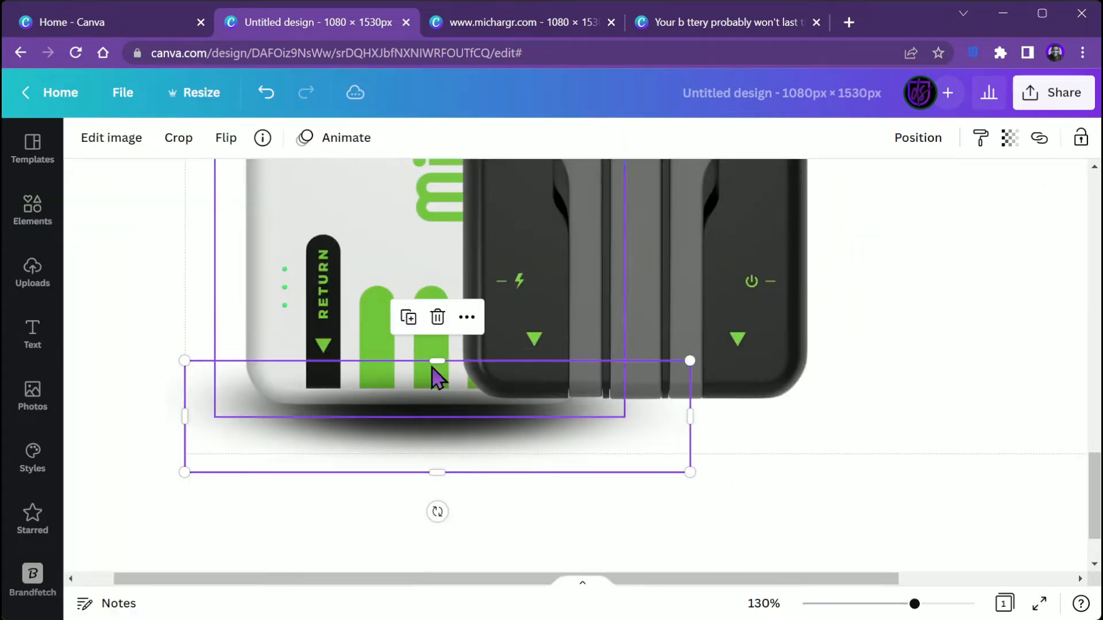
drag(423, 446, 630, 416)
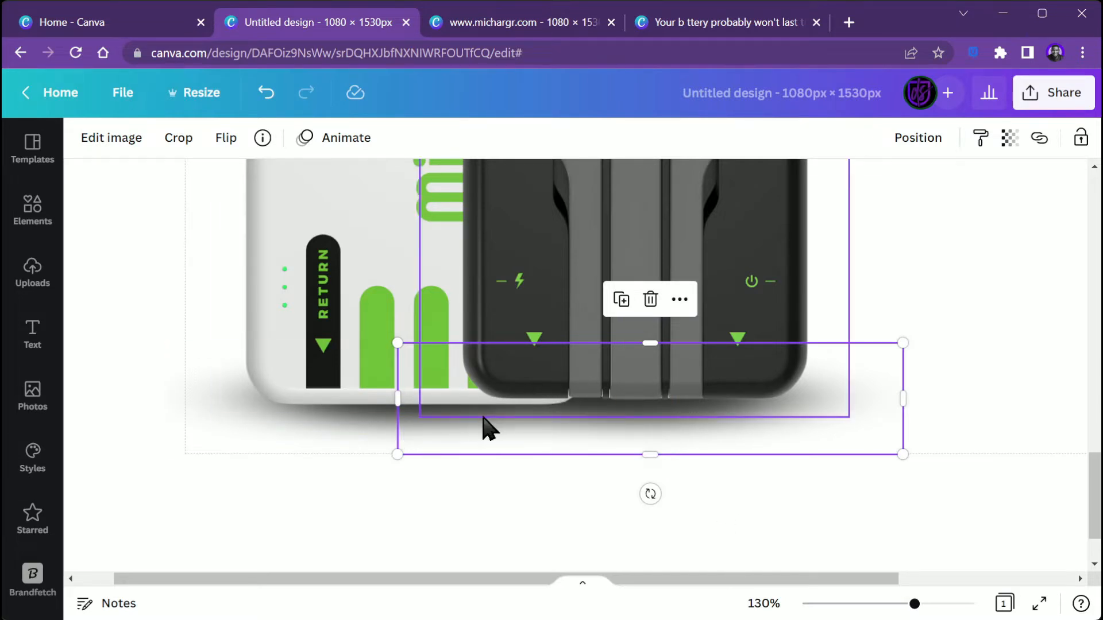
click(931, 144)
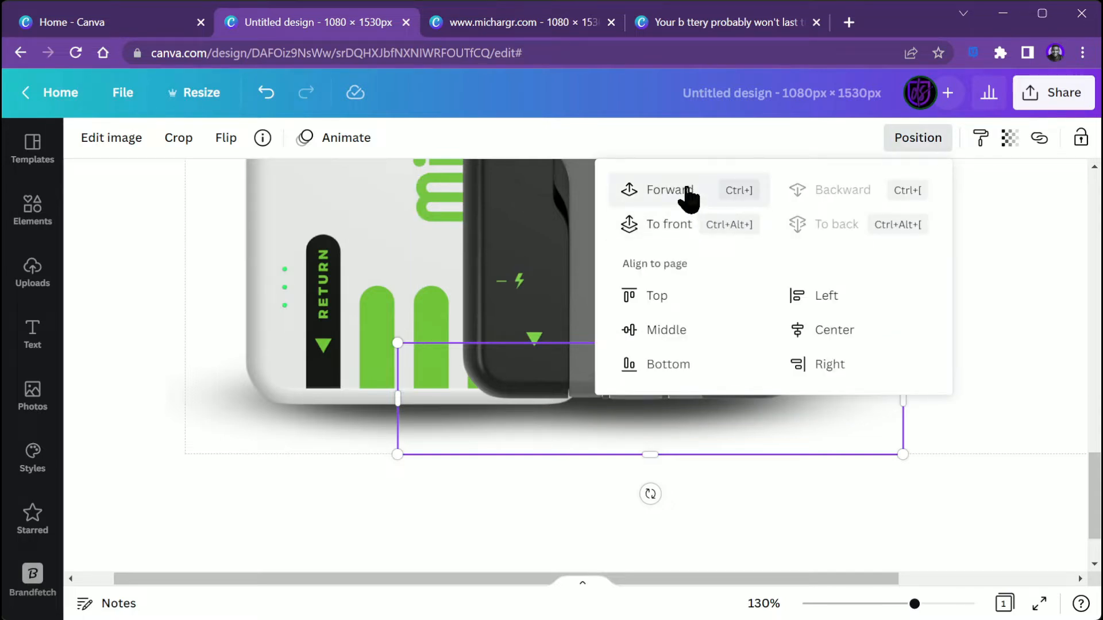
click(891, 140)
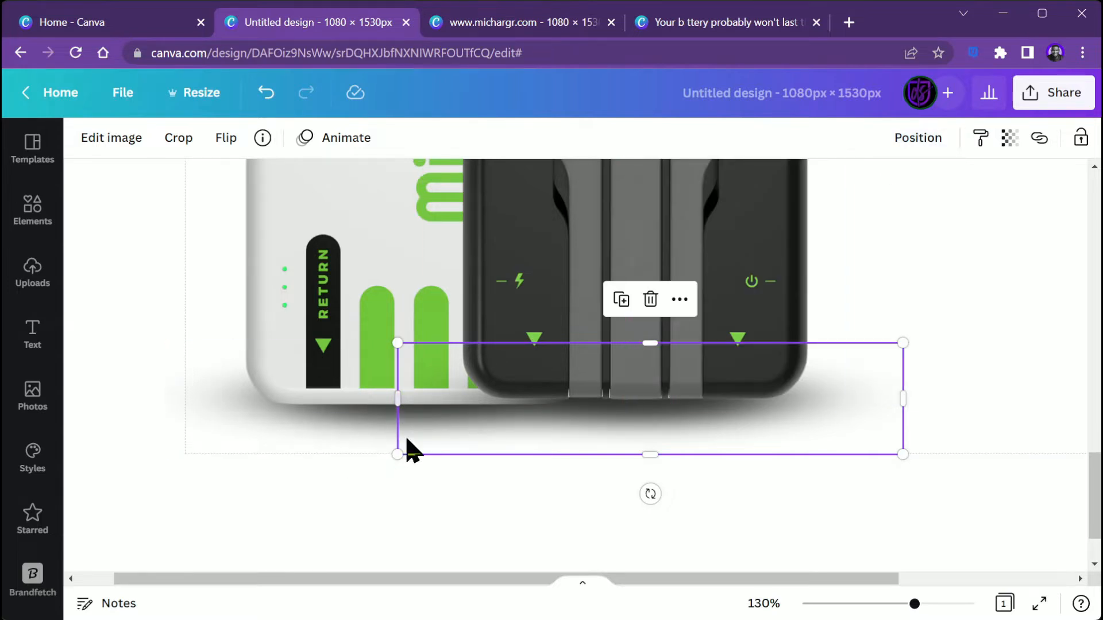
Group the black power bank with the shadow under its base.
scroll(414, 449, up, 3)
scroll(413, 456, down, 3)
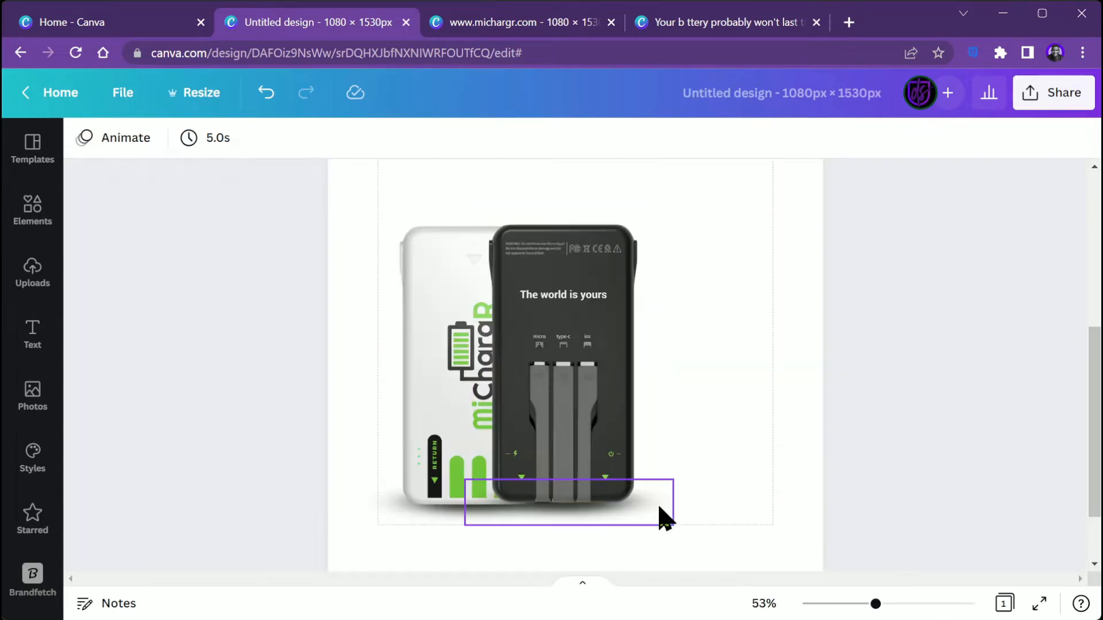
click(663, 516)
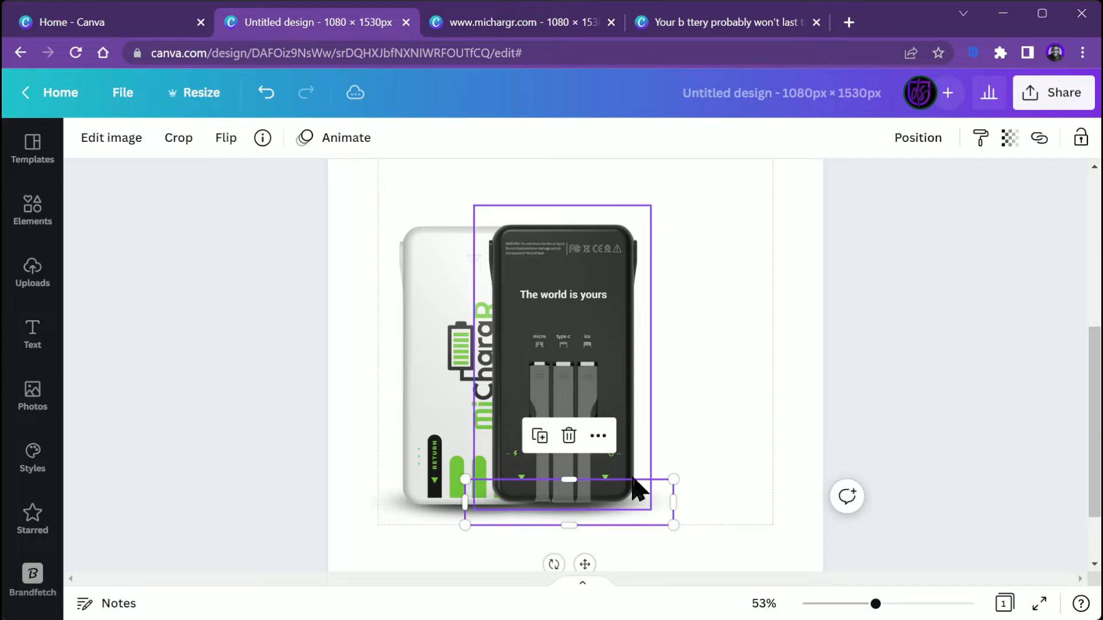
shift+click(602, 407)
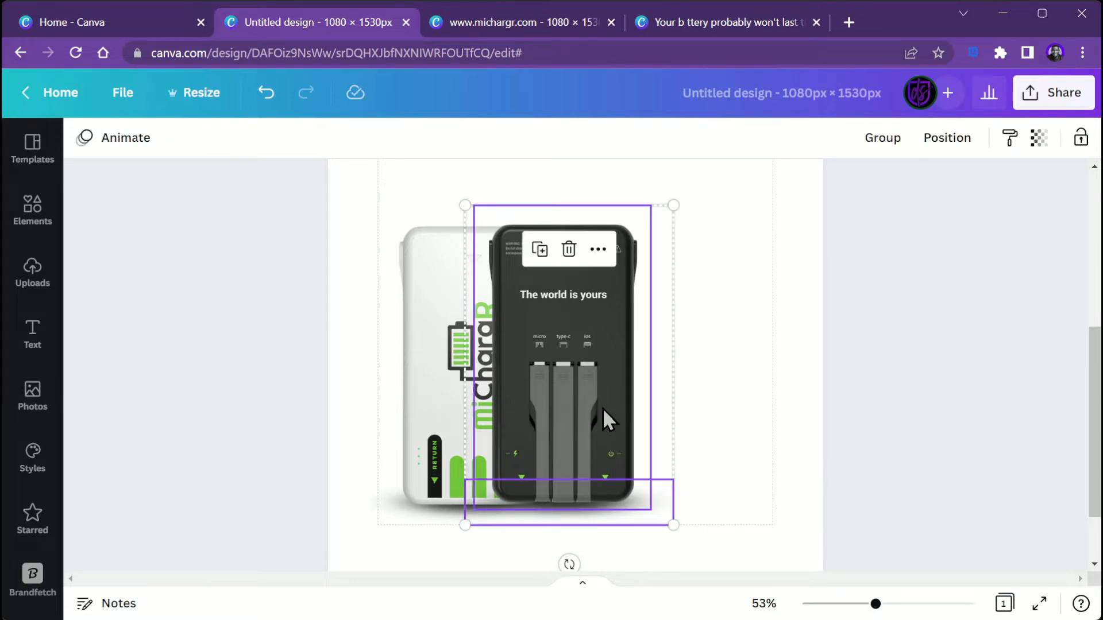
click(877, 149)
Group the white power bank with its own ground shadow.
click(426, 291)
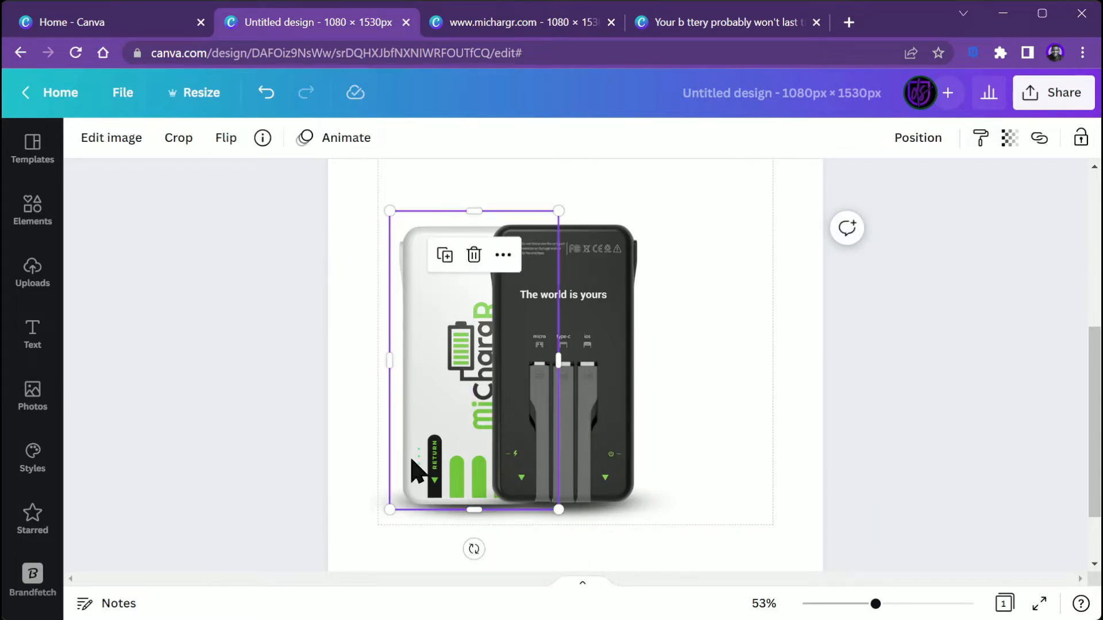
shift+click(374, 517)
click(884, 142)
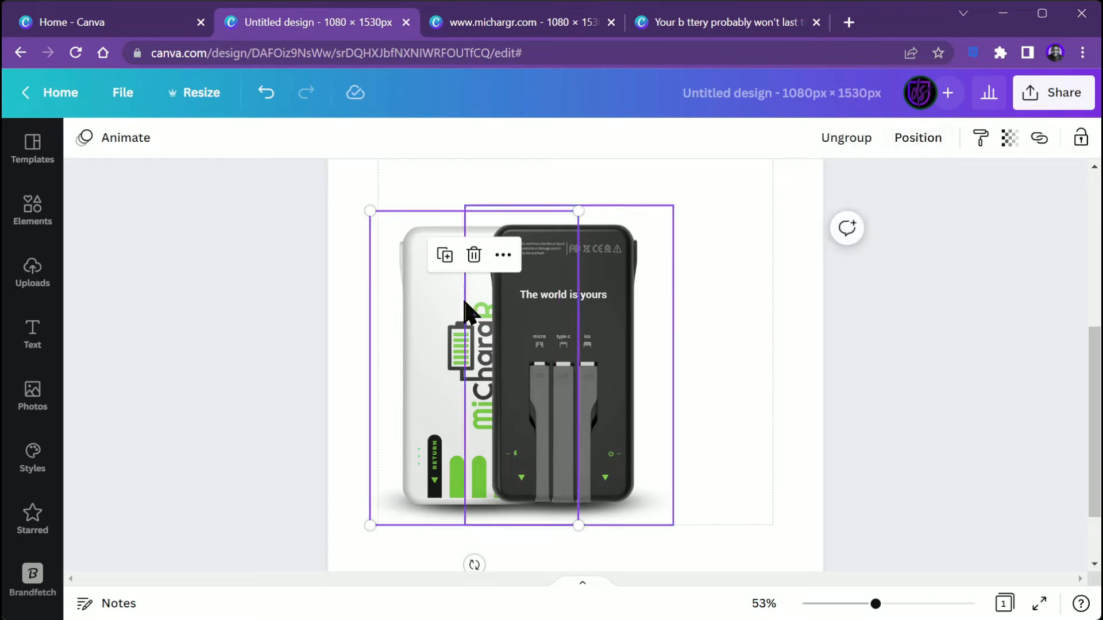
Scale down the black power bank group and place it behind the white one, offset toward its right side.
click(639, 243)
drag(673, 207, 630, 275)
drag(487, 338, 524, 308)
click(917, 138)
click(834, 183)
drag(598, 386, 598, 391)
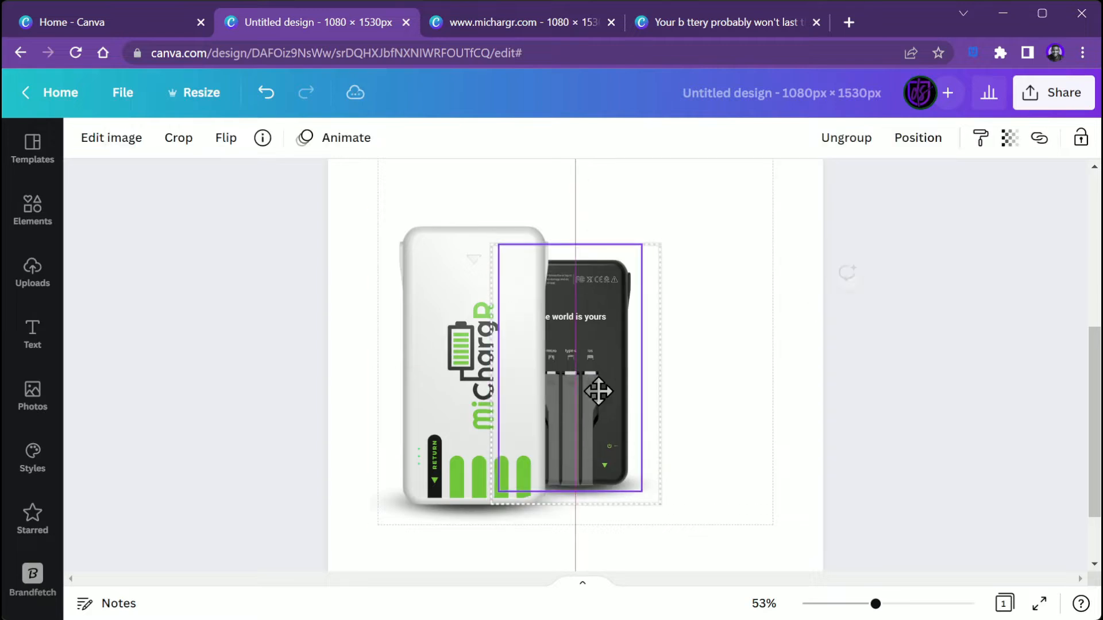
click(723, 406)
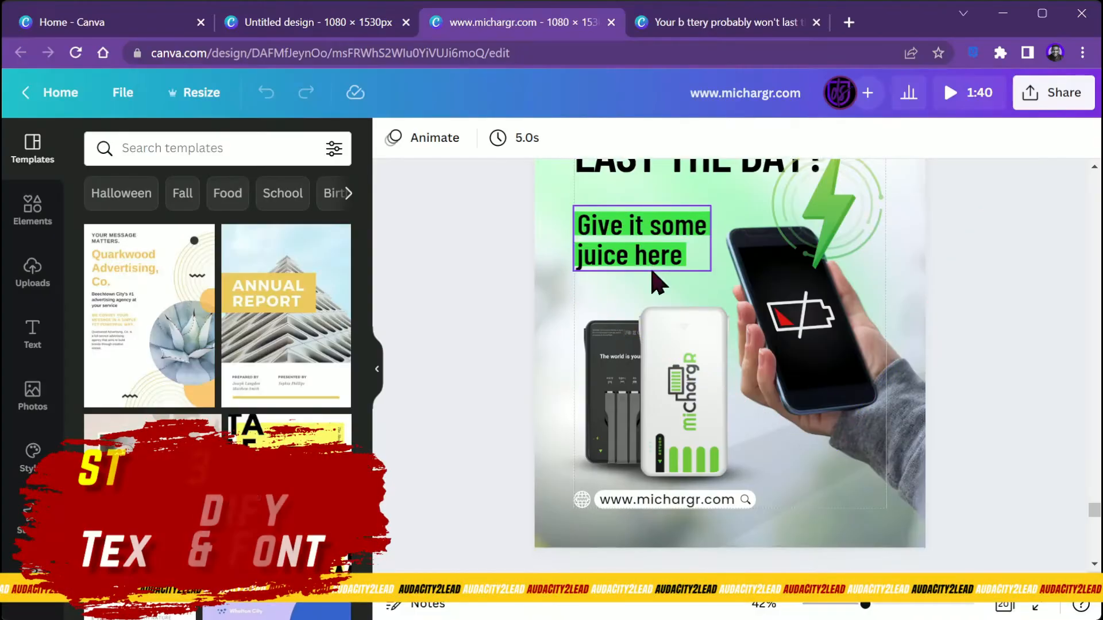
scroll(652, 283, up, 4)
click(680, 374)
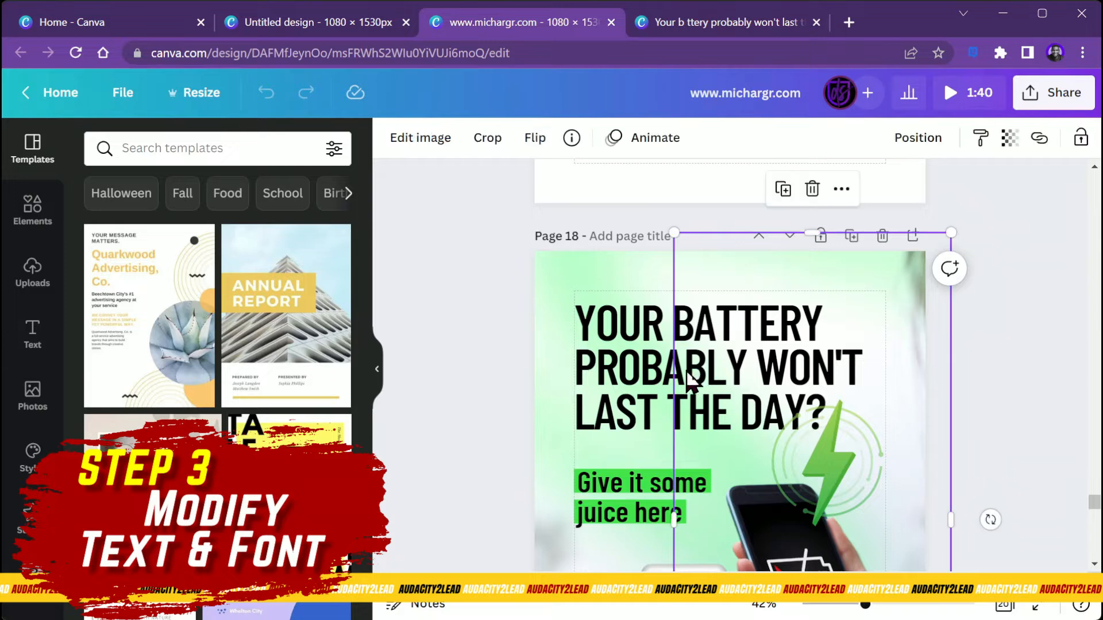
click(627, 374)
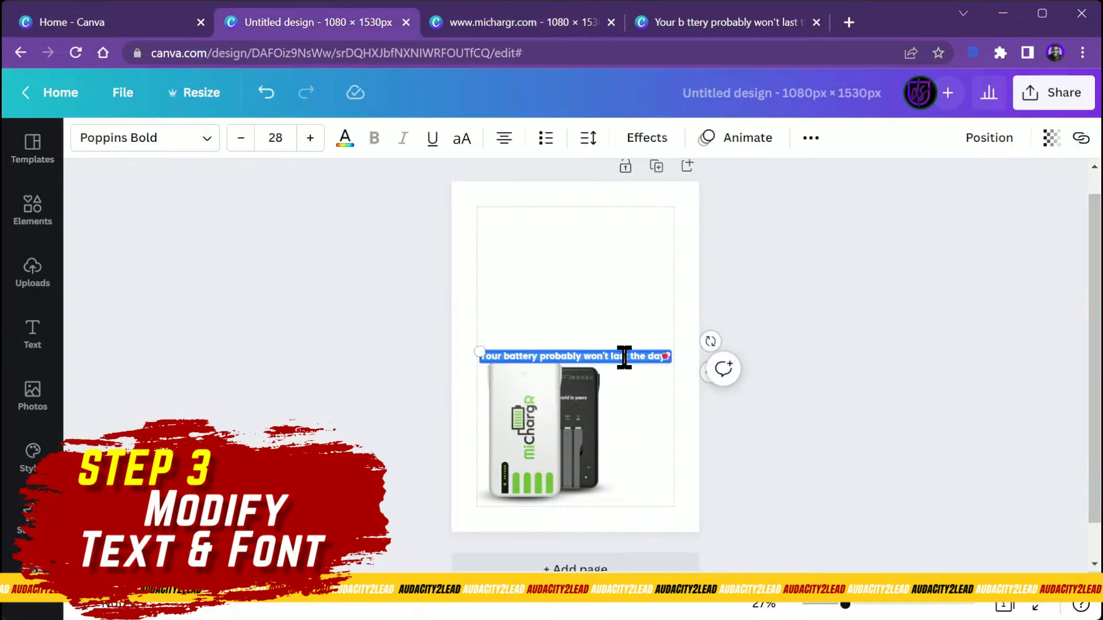
Move the headline "Your battery probably won't last the day?" into the empty area above the power banks and open its font list.
scroll(624, 357, up, 5)
click(346, 364)
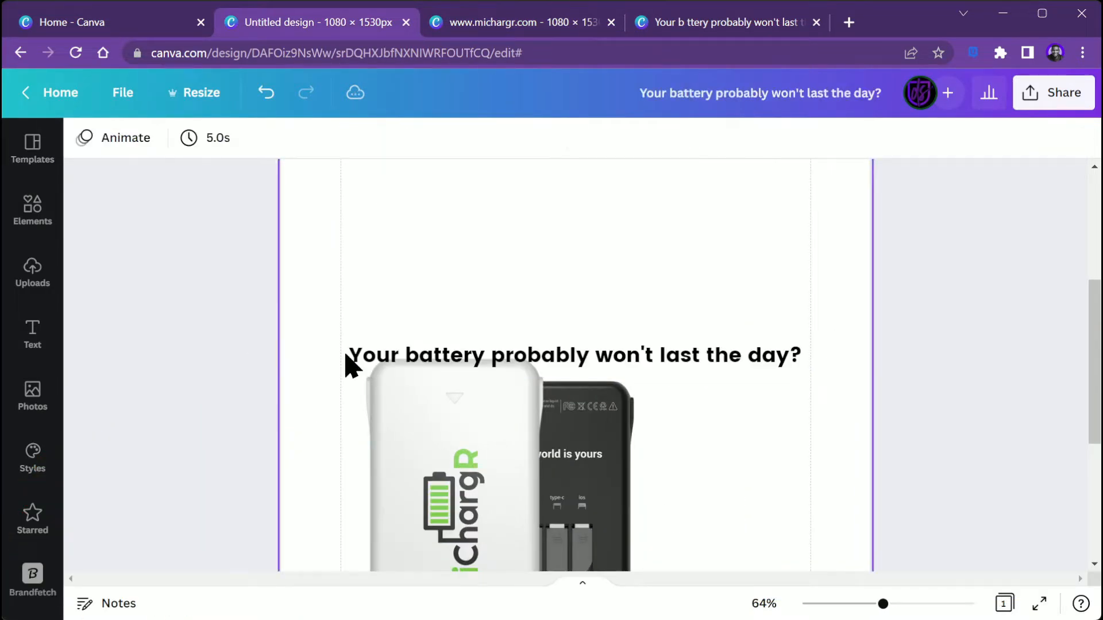
drag(421, 359, 433, 214)
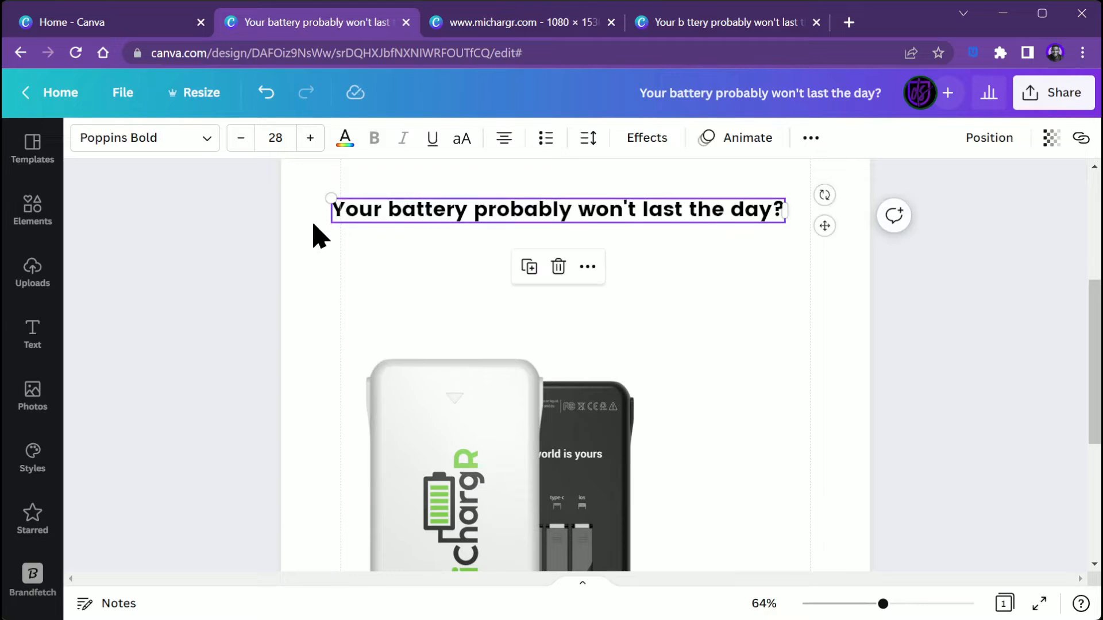
scroll(442, 347, up, 5)
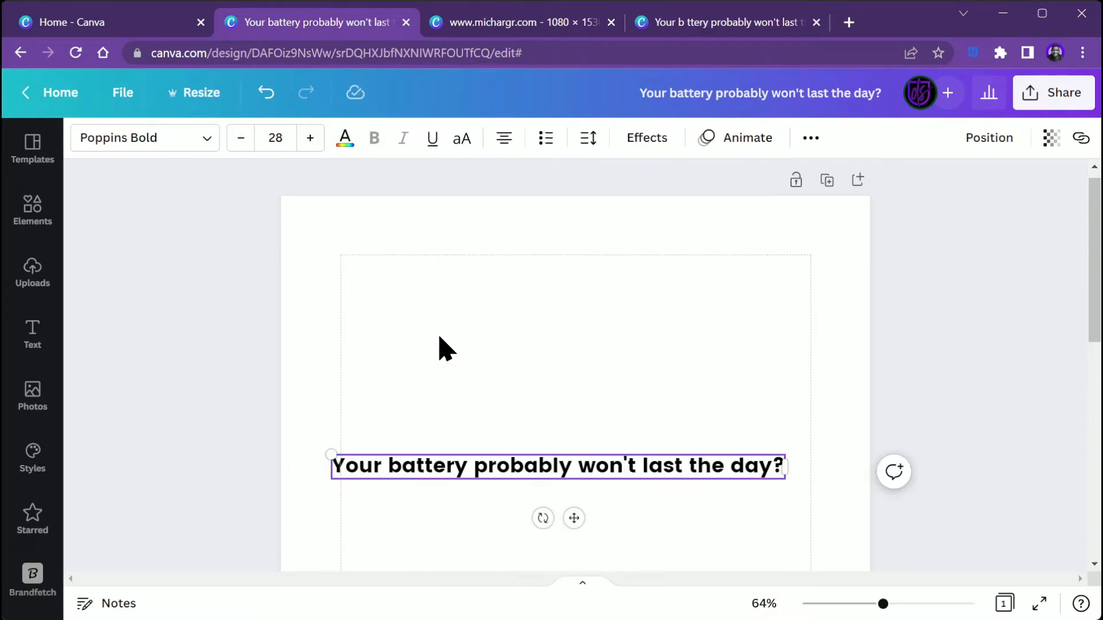
scroll(442, 348, down, 3)
click(143, 138)
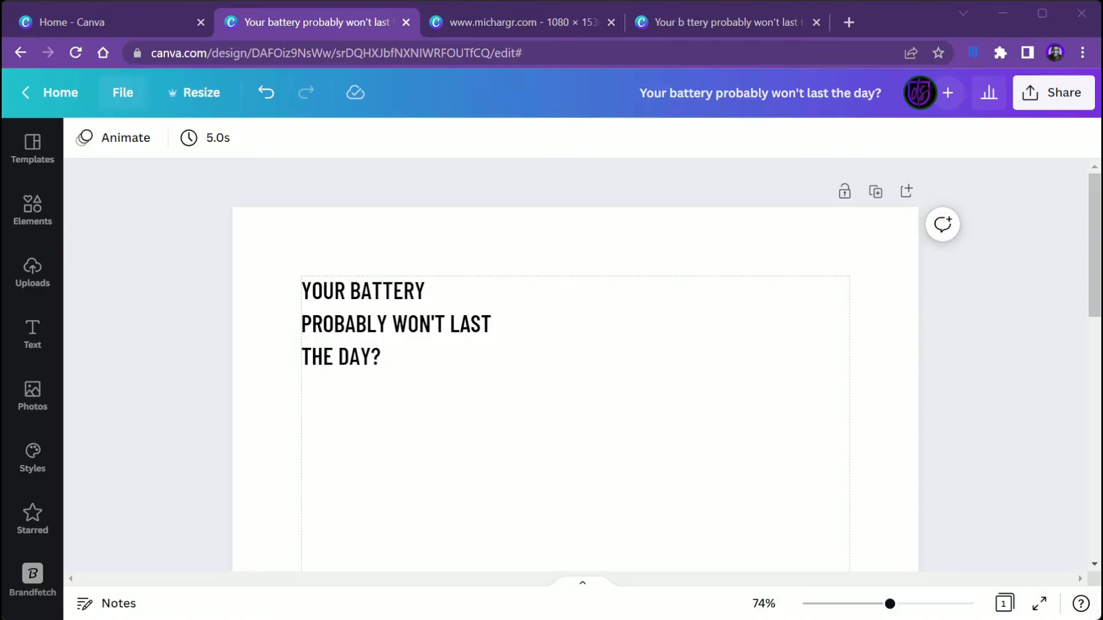
Check the Show margins option and examine how the headline sits against the page's margin guides.
click(123, 95)
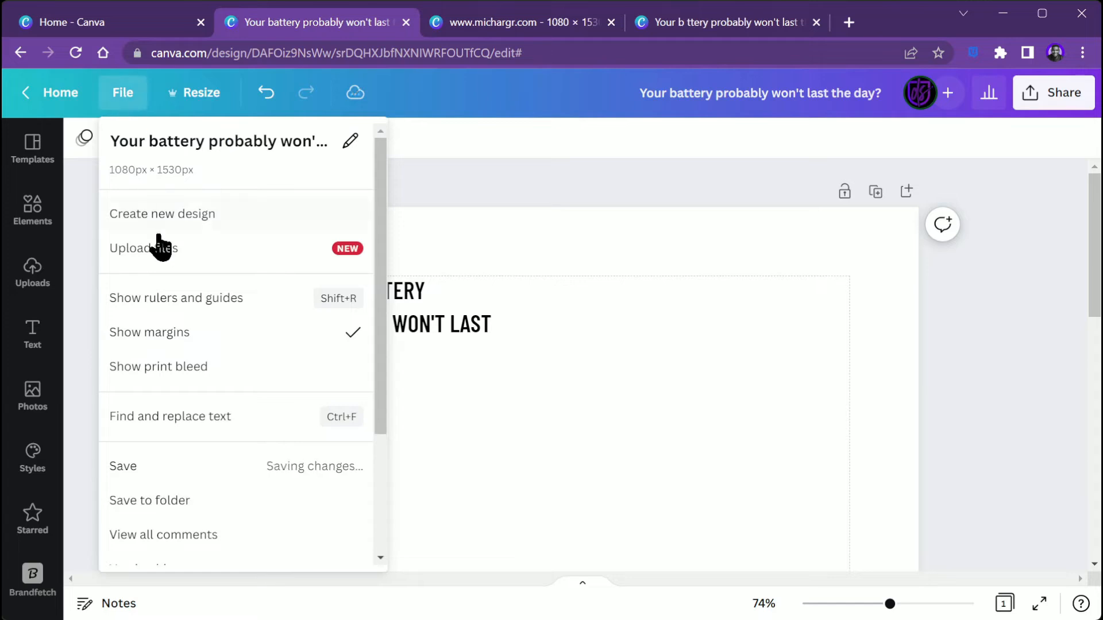
click(172, 333)
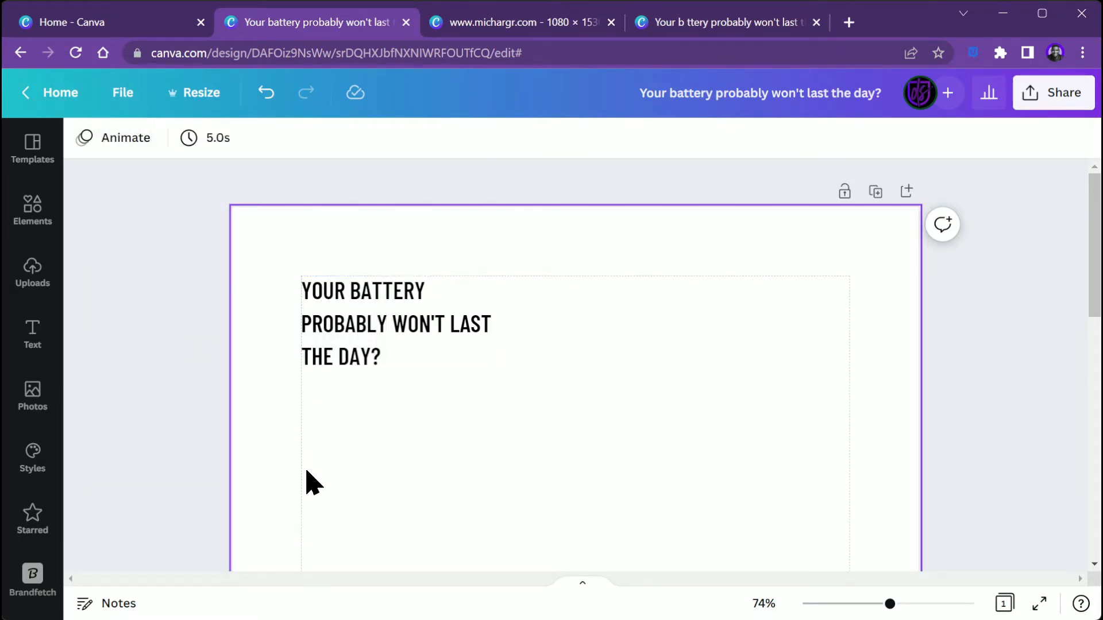
scroll(305, 477, up, 5)
scroll(167, 383, down, 2)
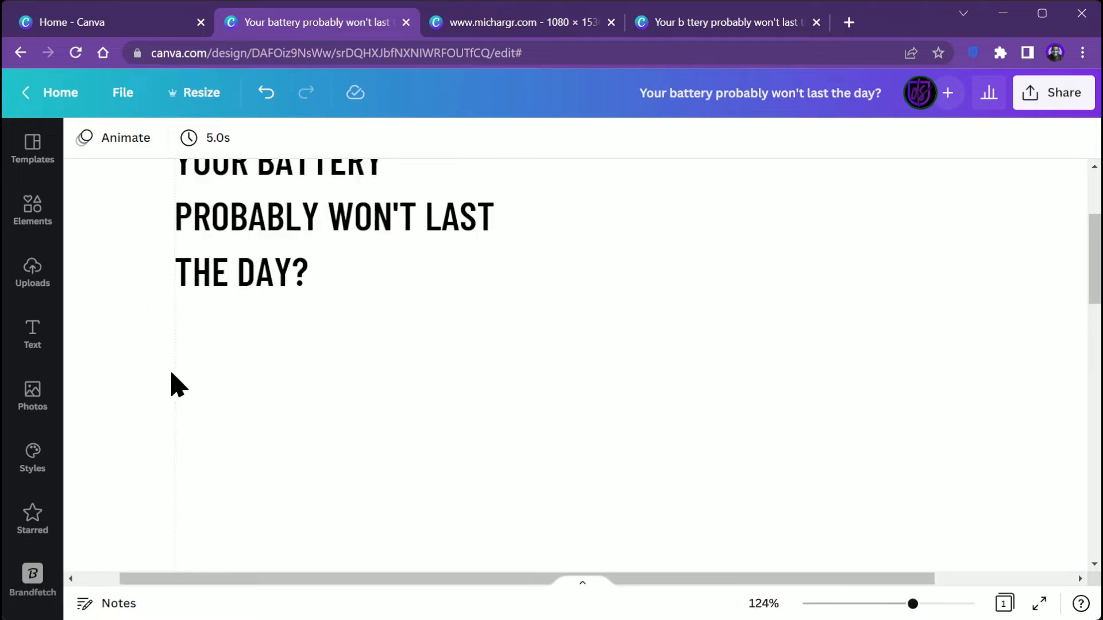
scroll(164, 434, down, 3)
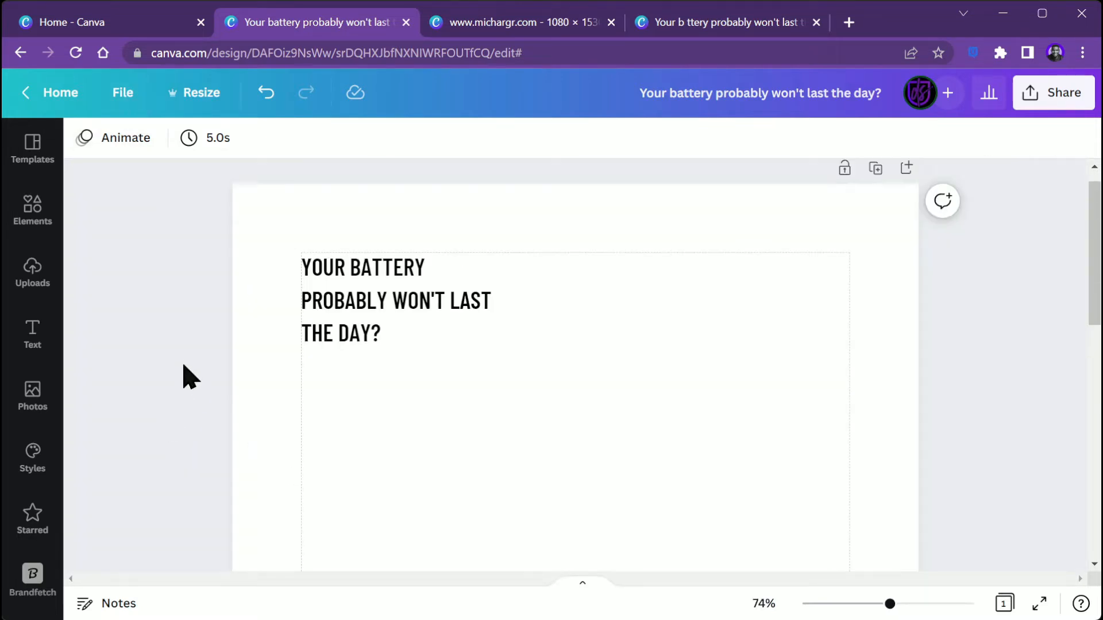
scroll(192, 378, down, 10)
scroll(183, 373, up, 10)
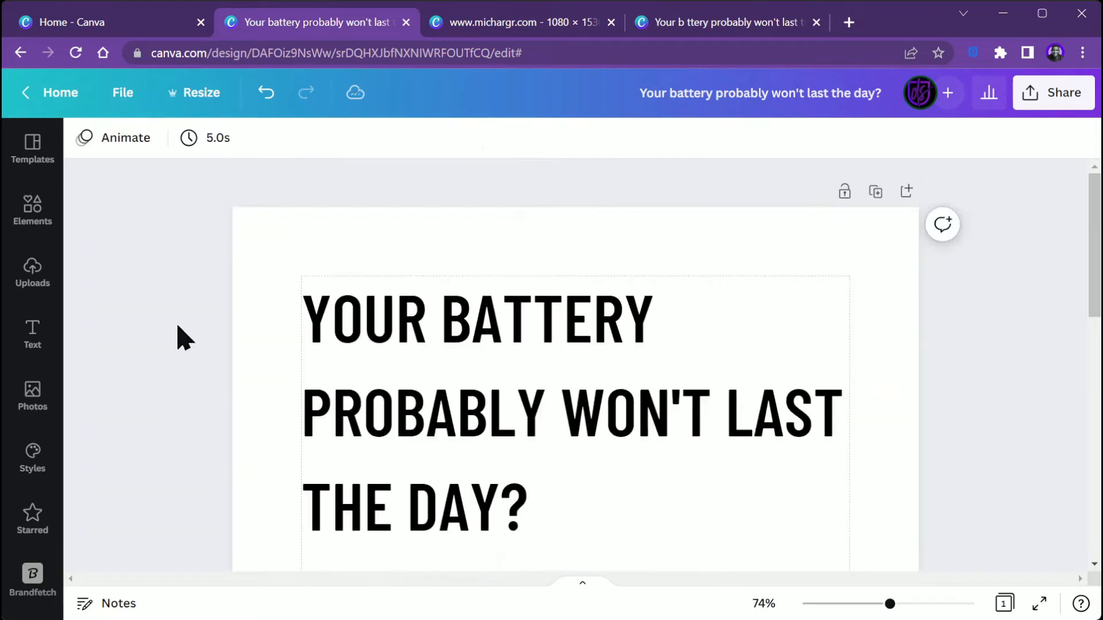
Tighten the headline with a letter spacing of -37 and a line spacing of 0.85.
click(469, 375)
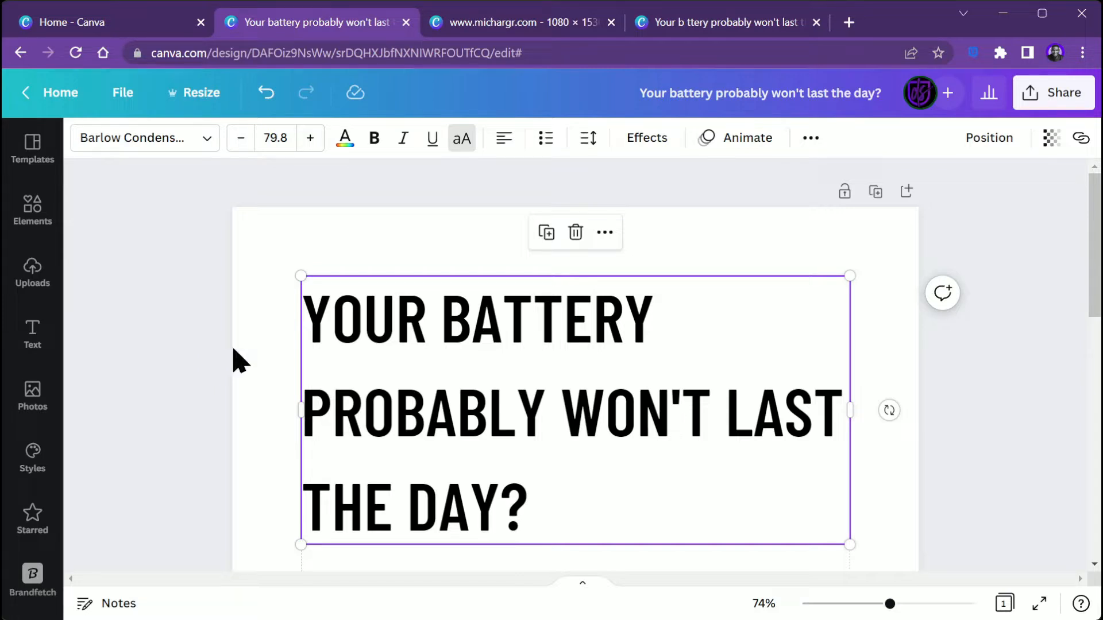
click(595, 148)
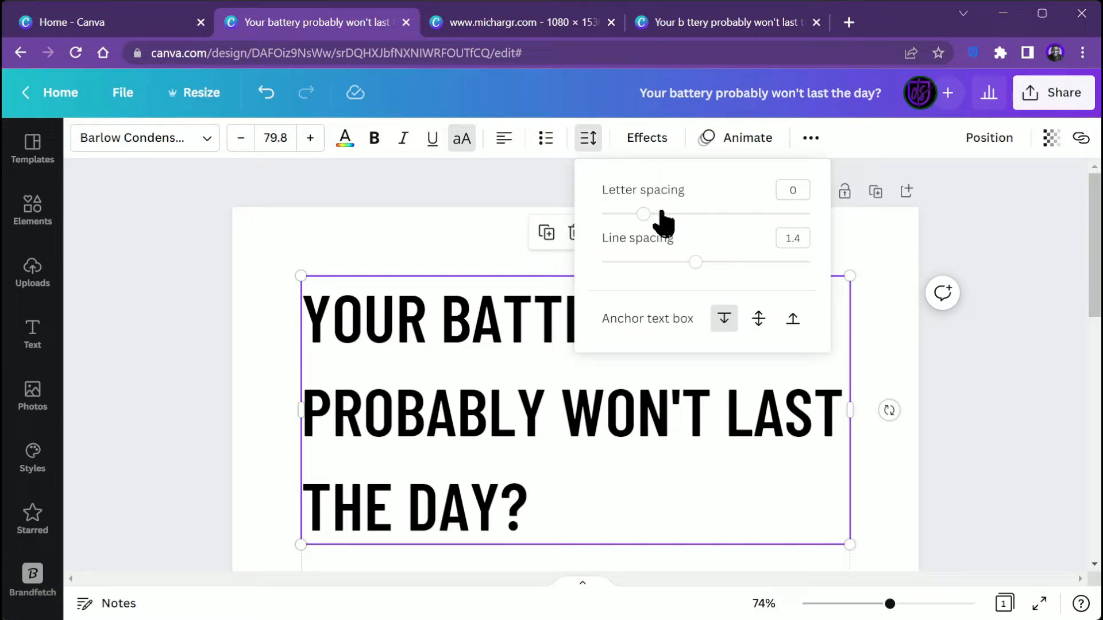
drag(642, 215, 632, 215)
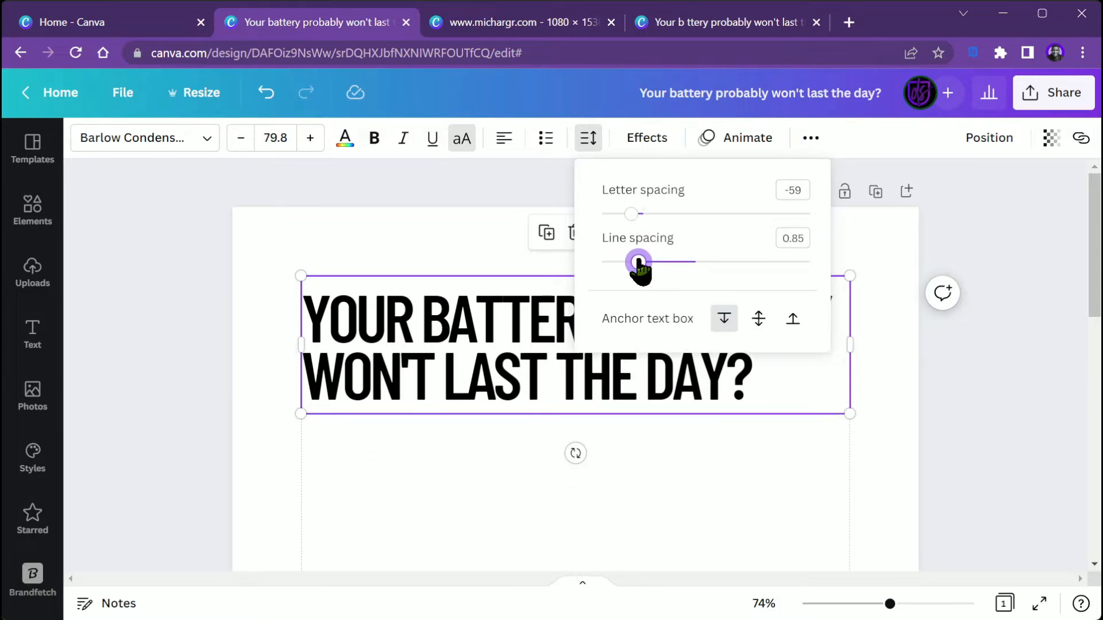
drag(633, 216, 637, 218)
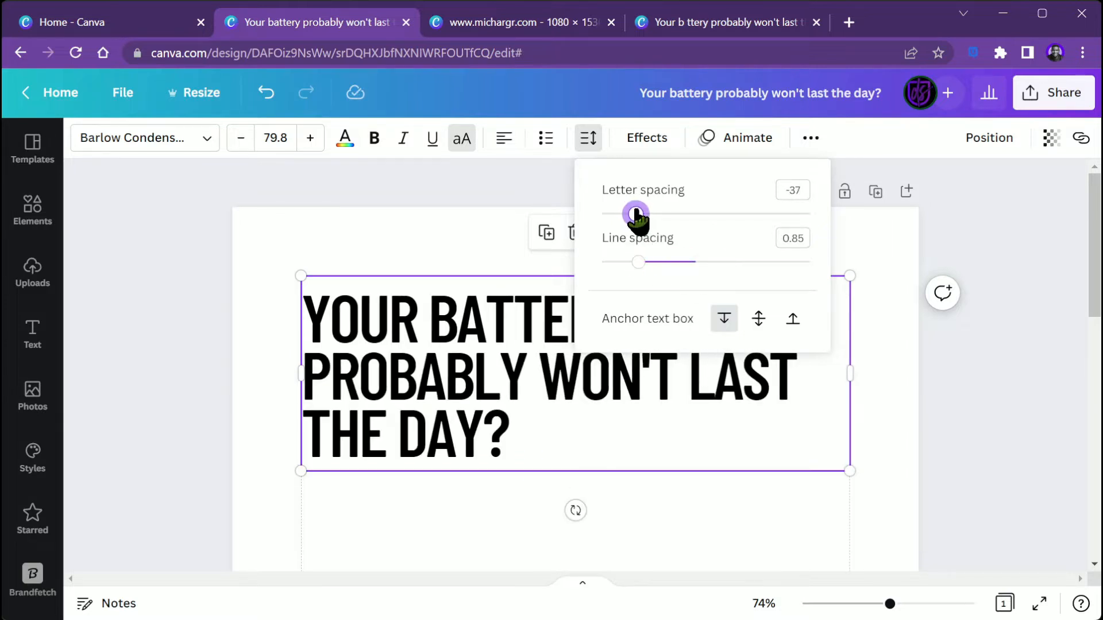
Narrow the headline's text box to rewrap its three lines and enlarge it to the width between the margins.
drag(850, 373, 691, 368)
drag(689, 463, 850, 544)
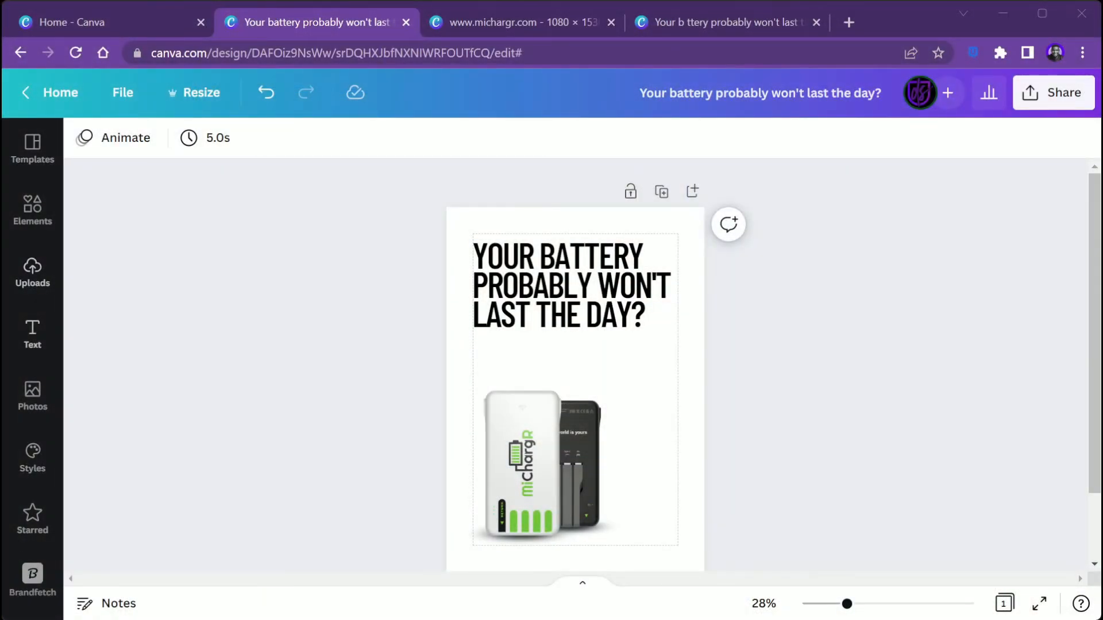
Search the elements library for "low battery" and limit the results to photos.
click(32, 222)
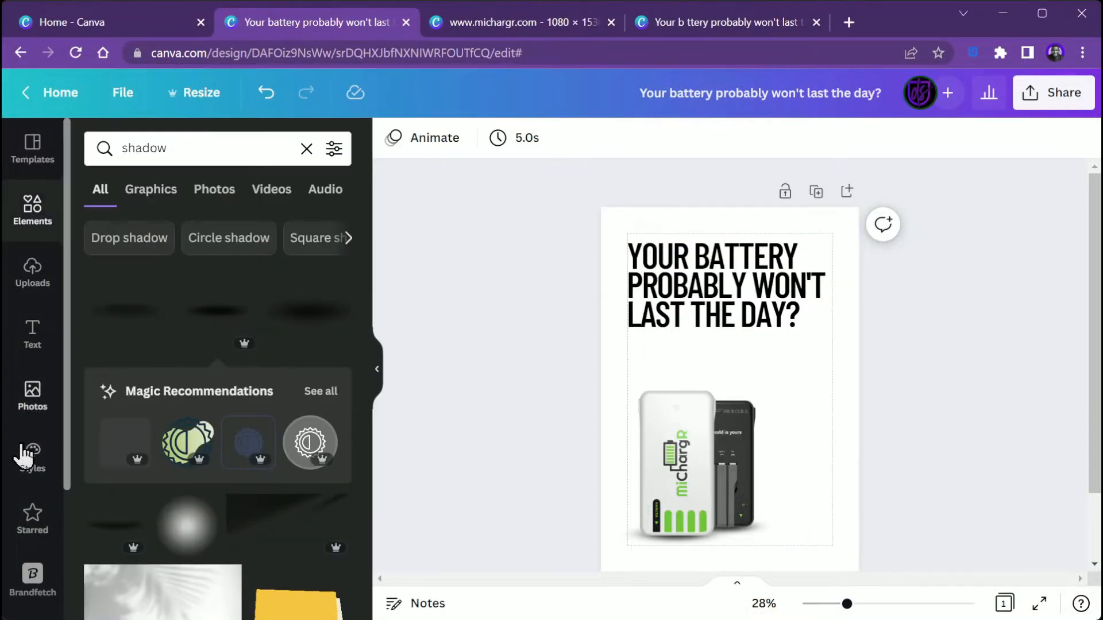
click(208, 152)
text(low)
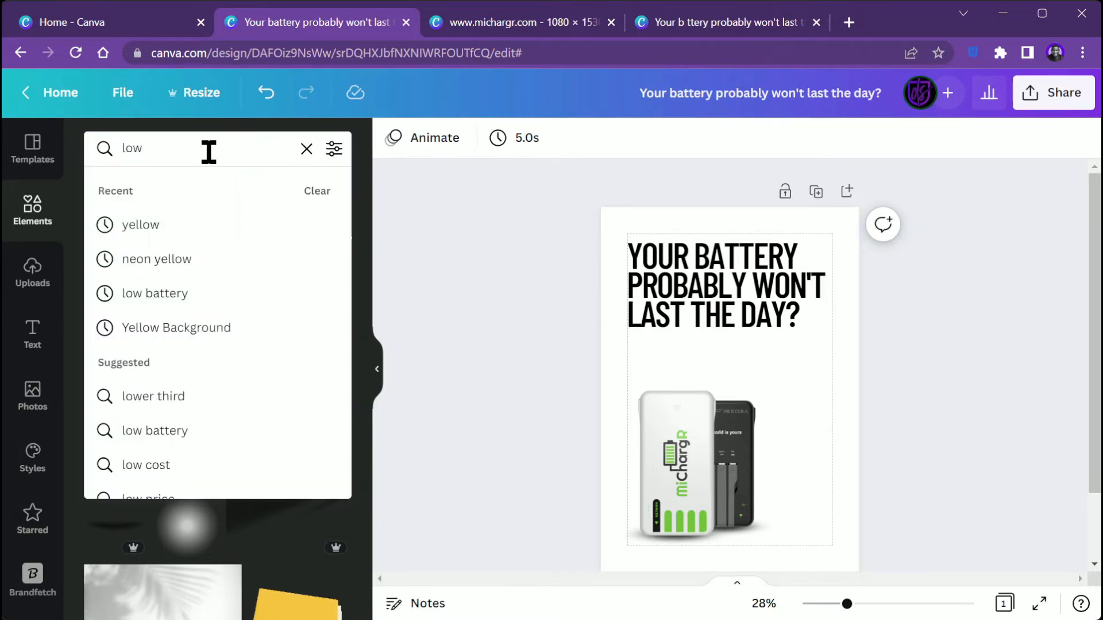
click(160, 292)
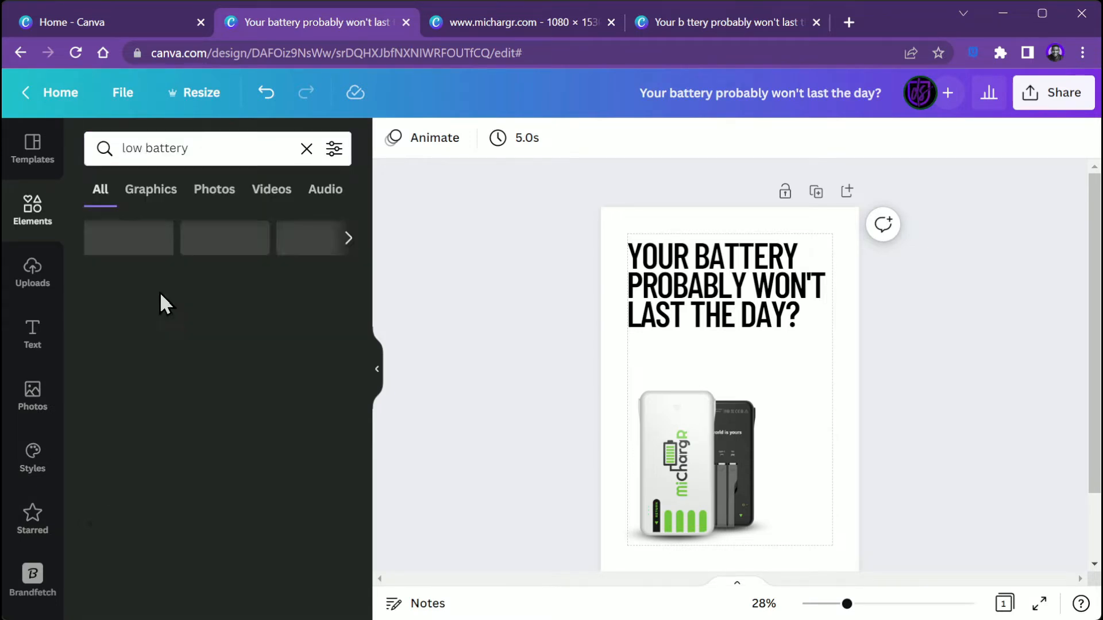
click(220, 191)
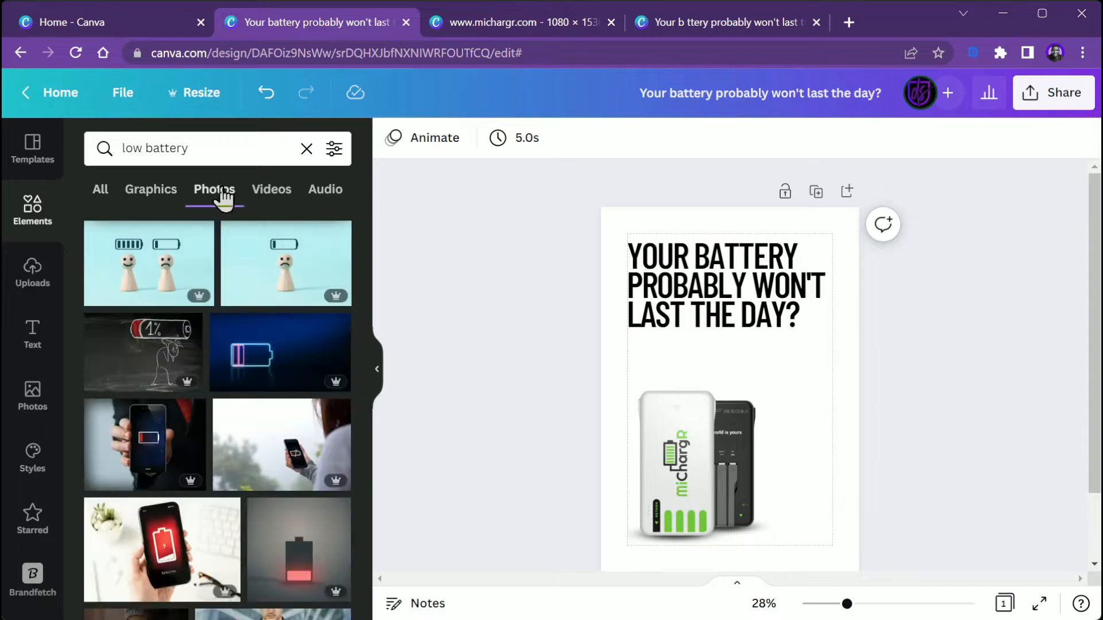
Try the photo of a suited person holding a low-battery phone enlarged across the page, and delete it again.
scroll(228, 310, down, 3)
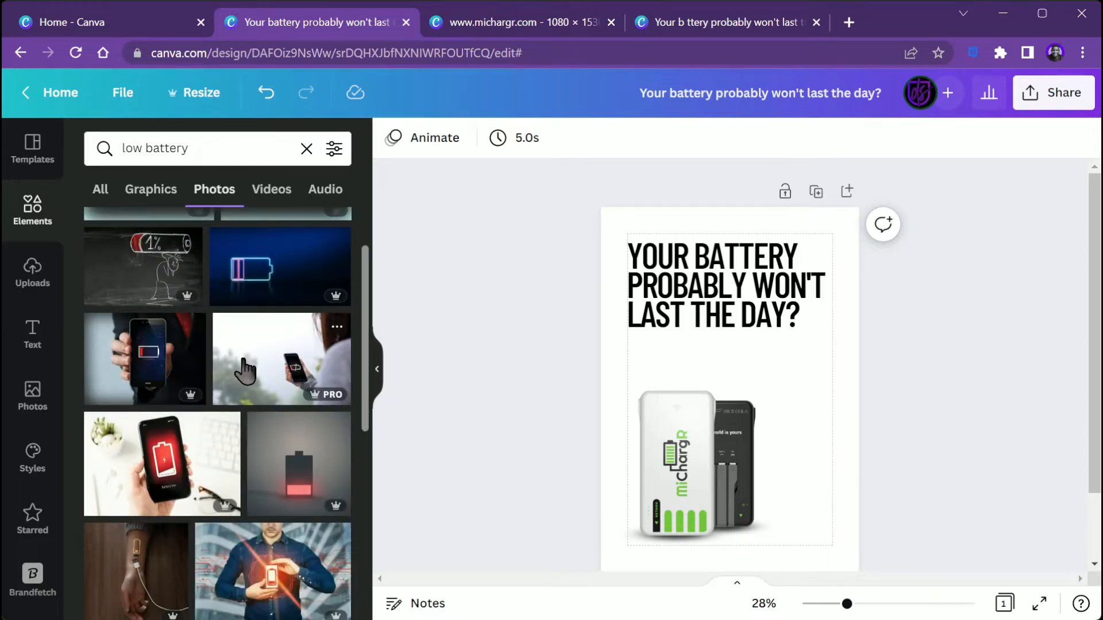
scroll(244, 372, down, 2)
scroll(167, 353, down, 10)
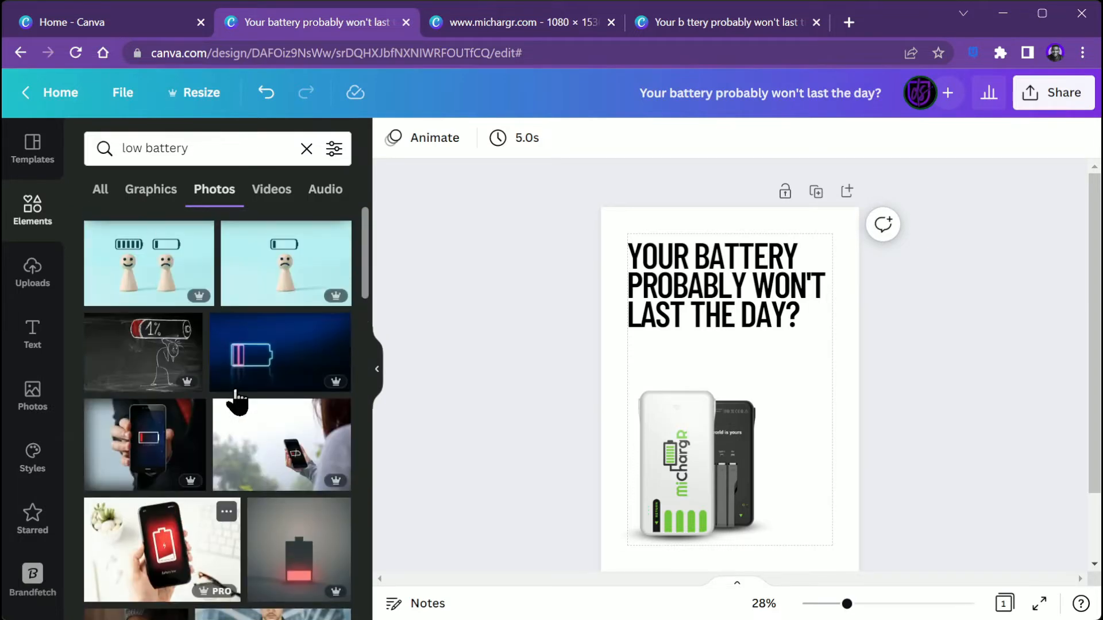
drag(144, 445, 697, 414)
drag(626, 311, 405, 166)
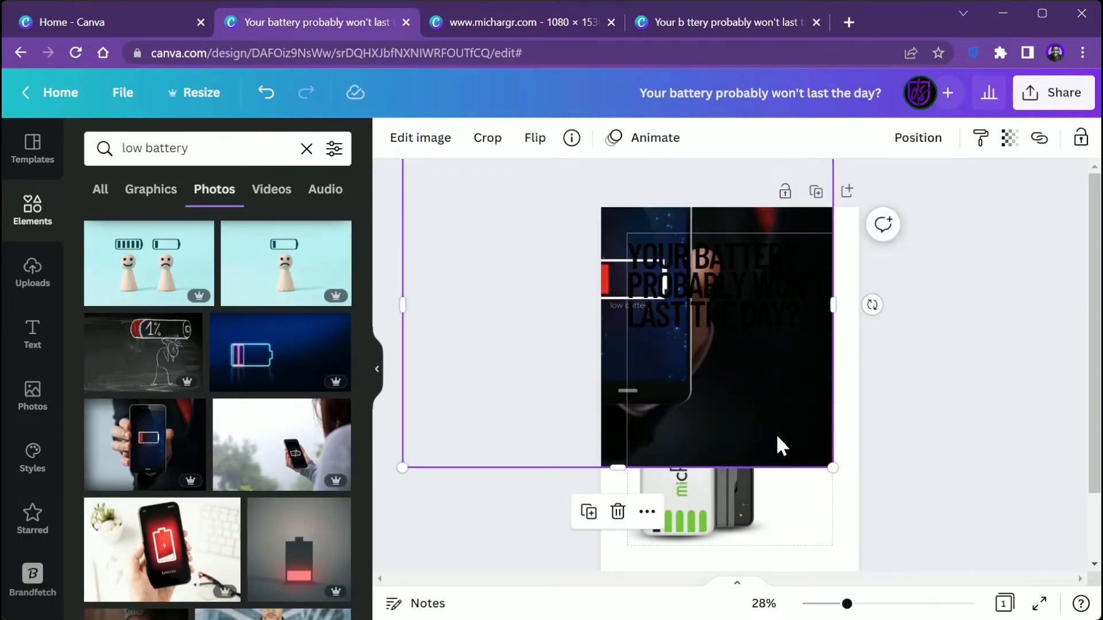
drag(776, 433, 925, 482)
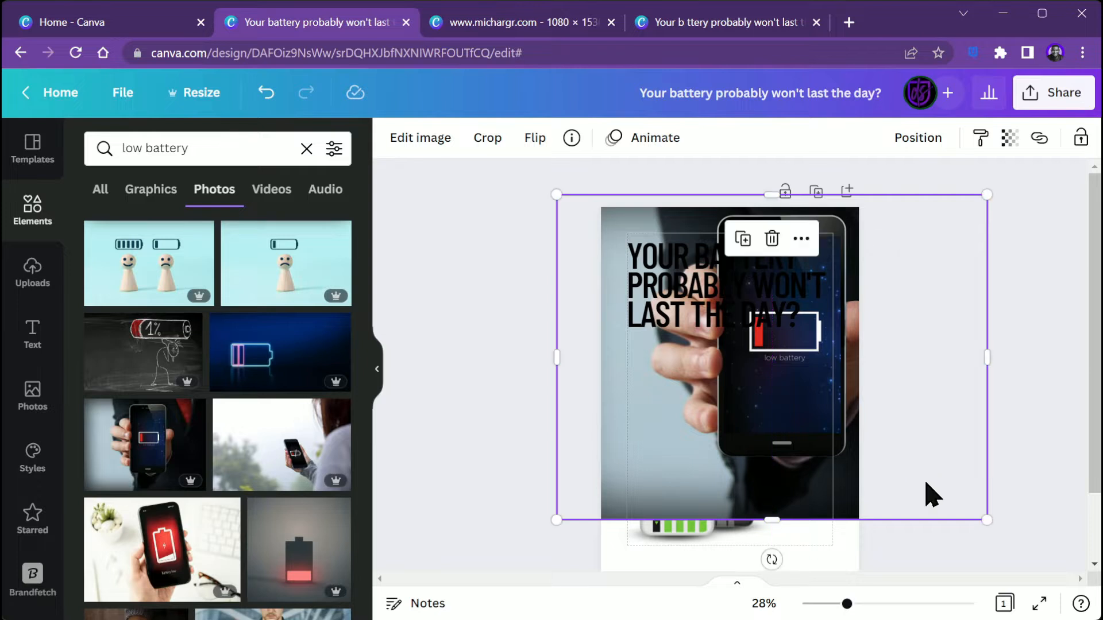
click(772, 238)
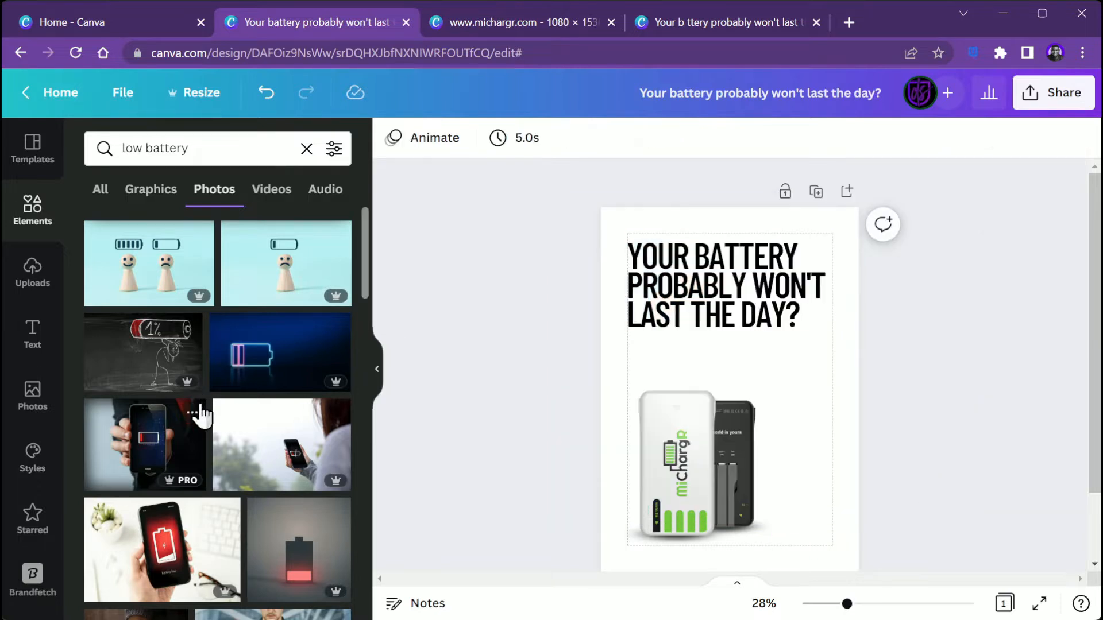
Add the low-battery photo of two hands plugging a charging cable into a phone to the page.
scroll(200, 406, down, 15)
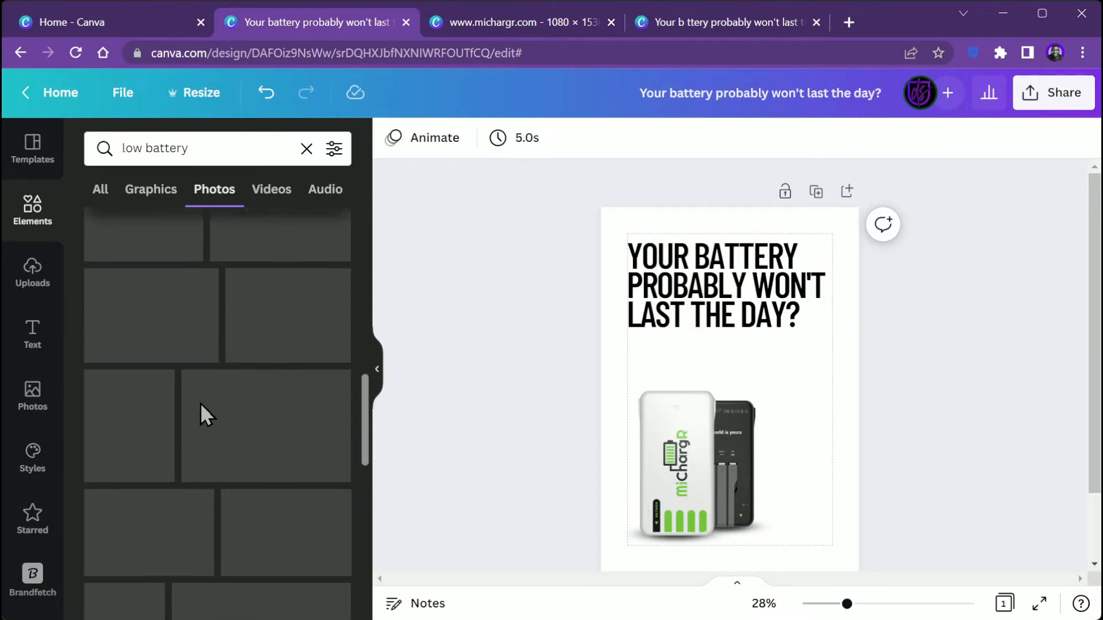
scroll(200, 402, up, 1)
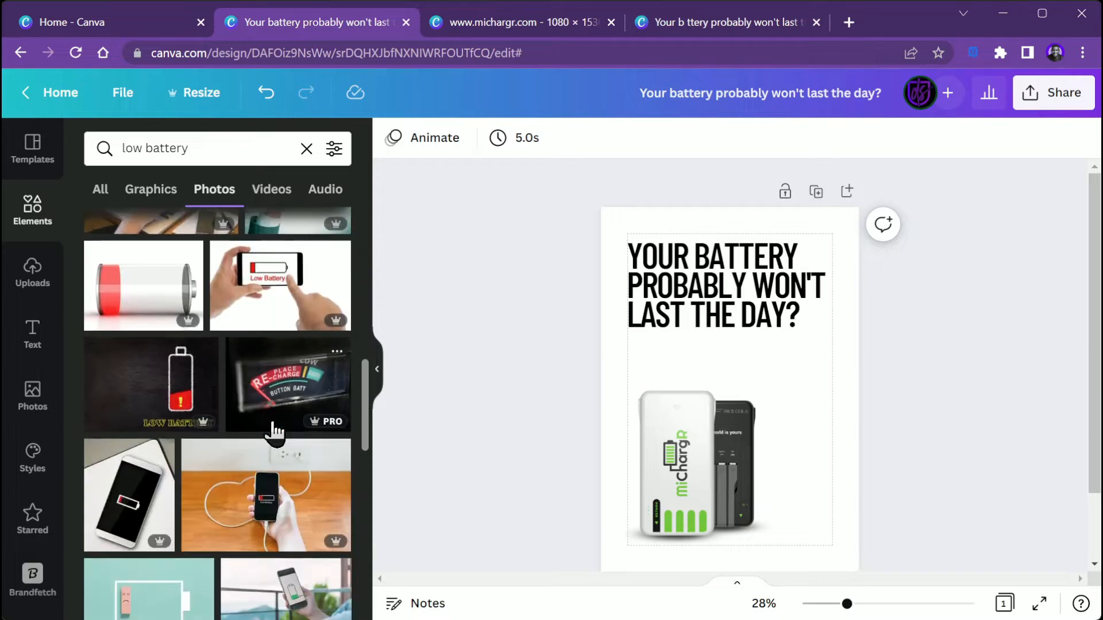
scroll(273, 425, down, 5)
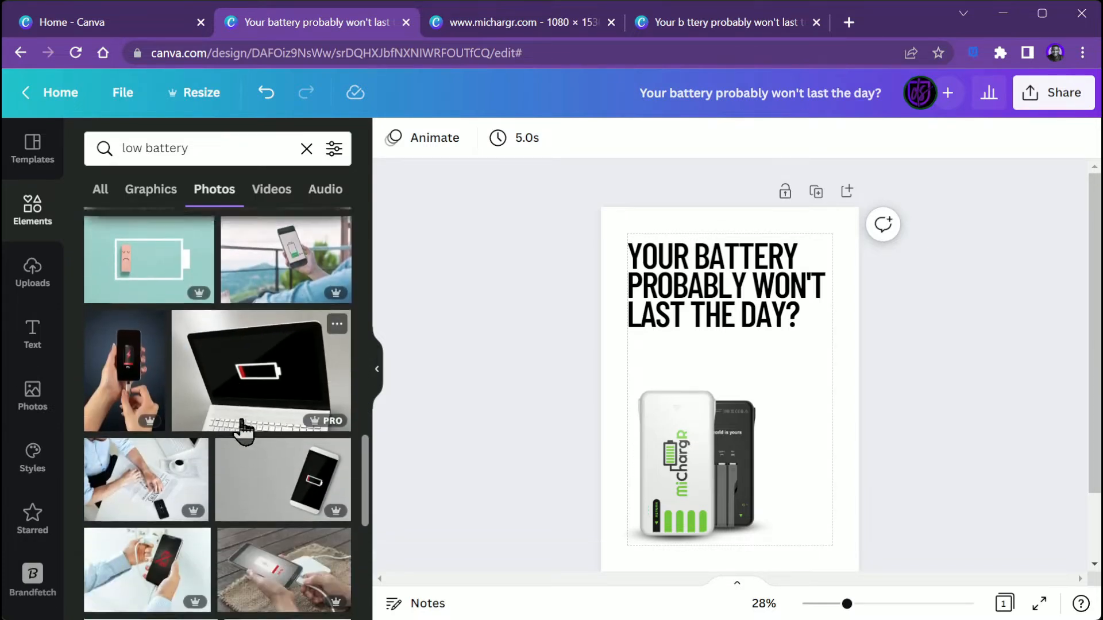
scroll(244, 430, down, 1)
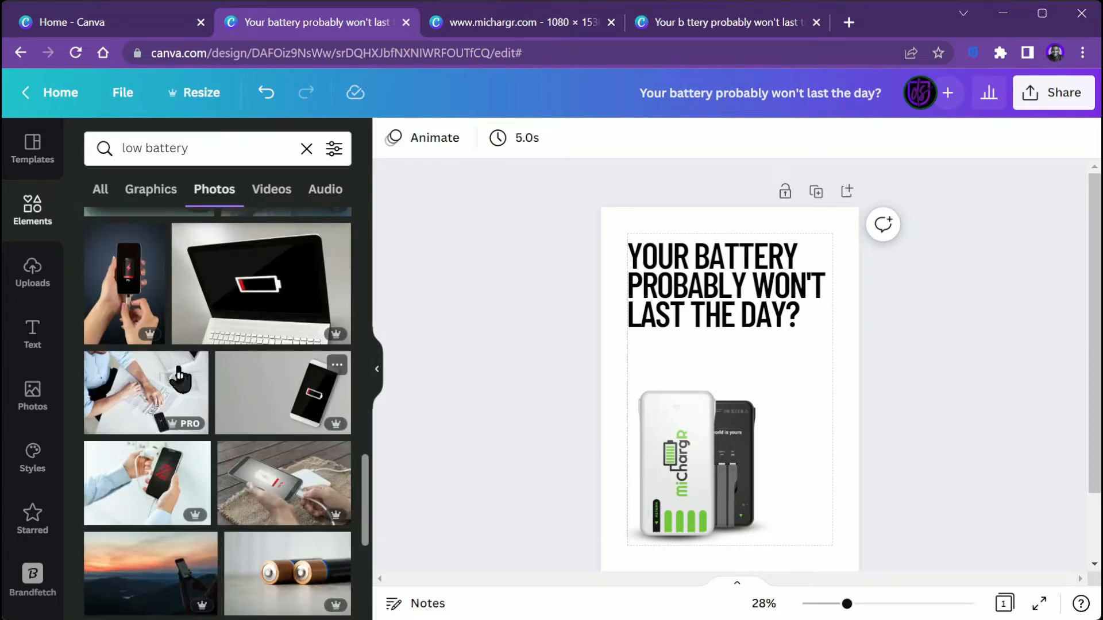
drag(136, 287, 633, 425)
Try repositioning and enlarging the cable-charging phone photo across the page and headline, and undo those changes.
drag(712, 488, 669, 514)
drag(690, 402, 658, 437)
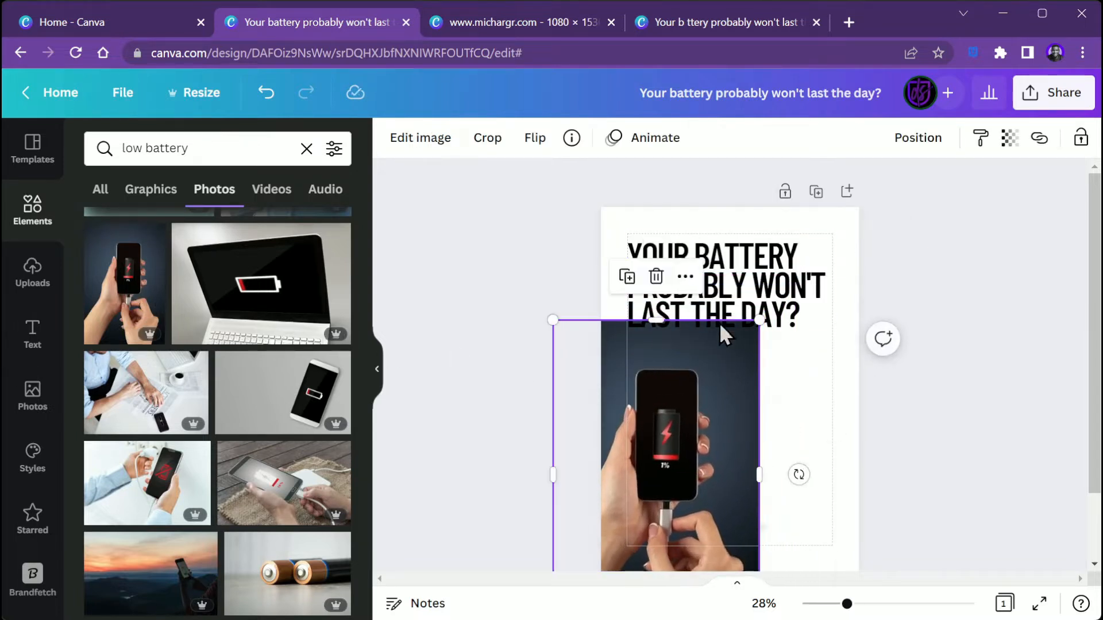
drag(761, 320, 827, 225)
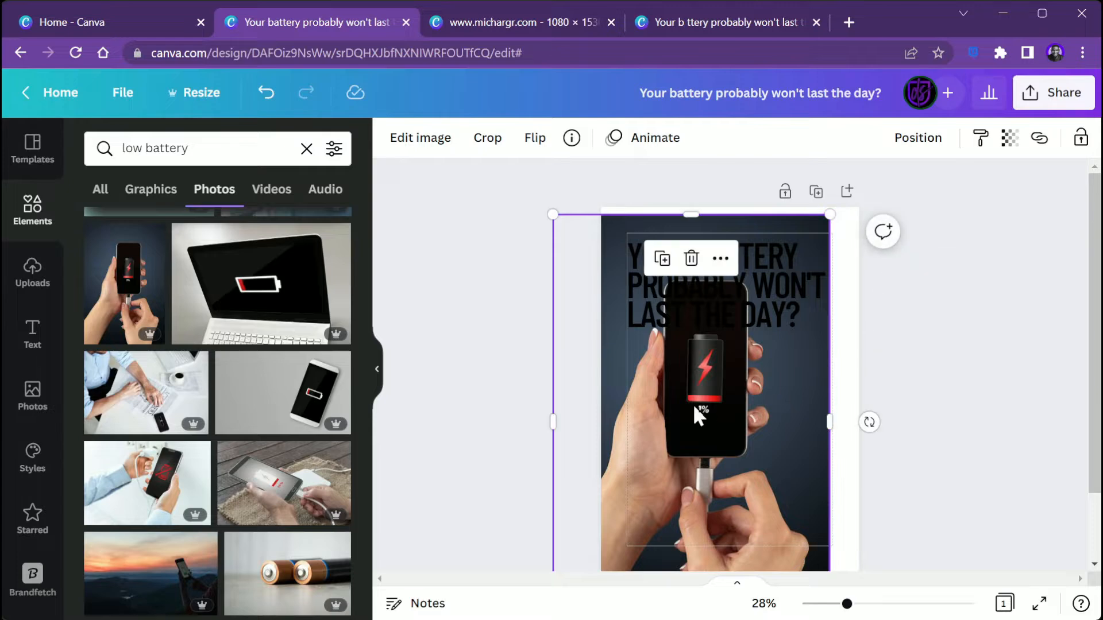
drag(697, 414, 666, 411)
key(ctrl+z)
key(ctrl+z)
key(ctrl+z)
key(ctrl+z)
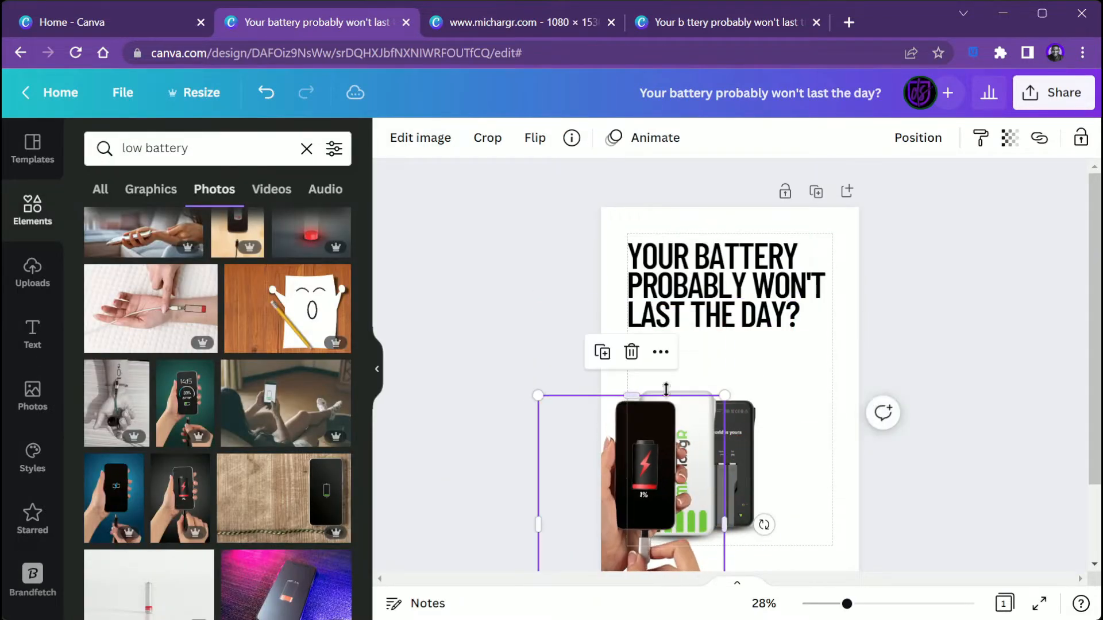
scroll(746, 361, up, 3)
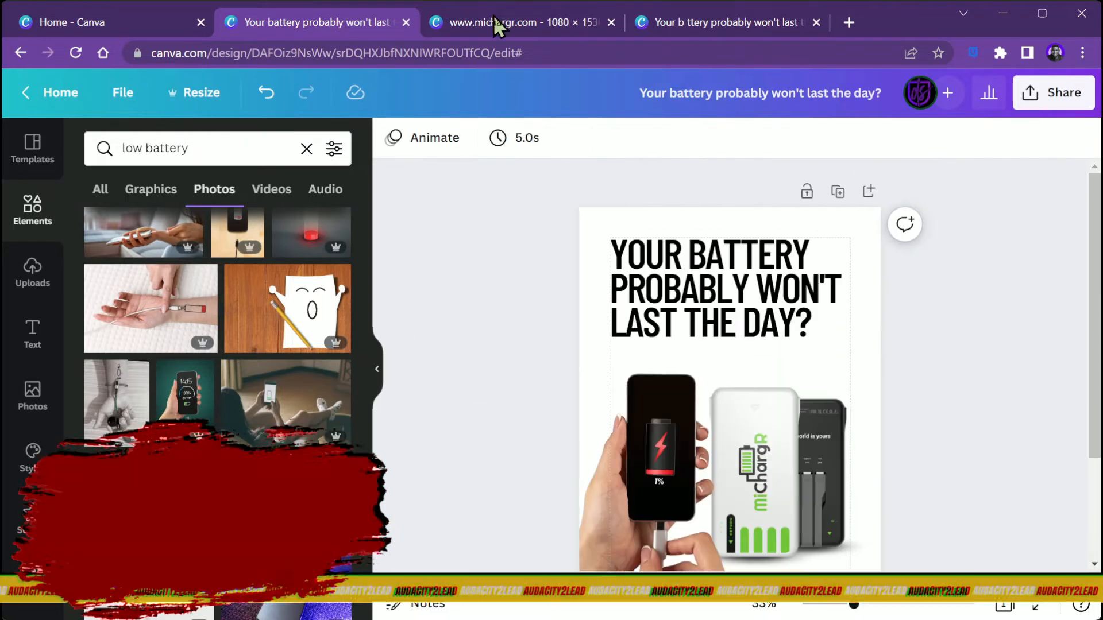
click(493, 21)
click(626, 338)
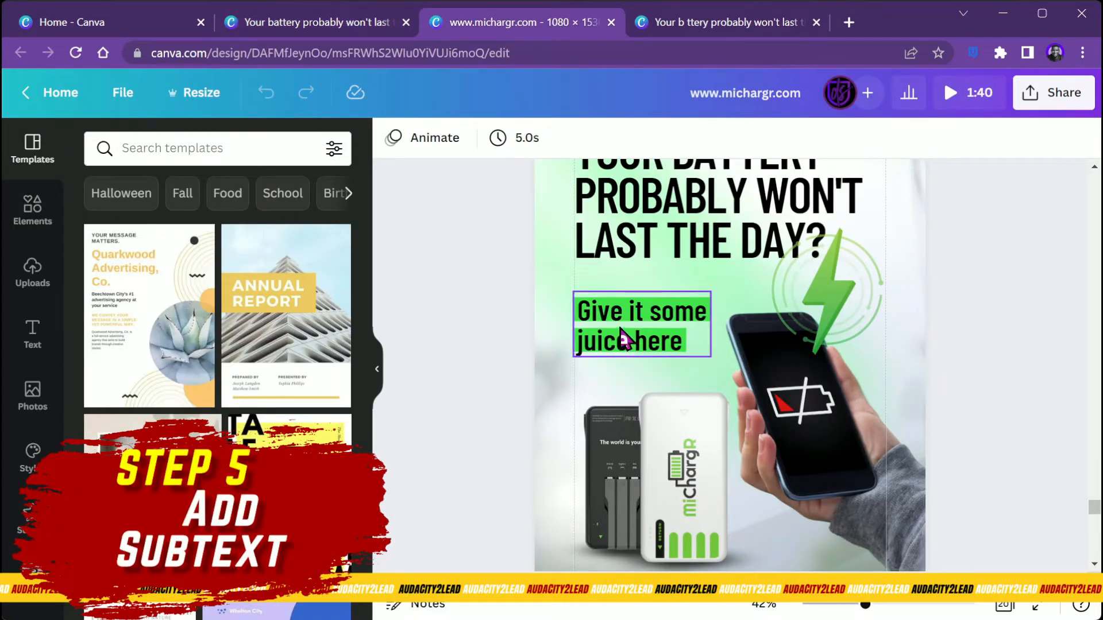
double_click(621, 322)
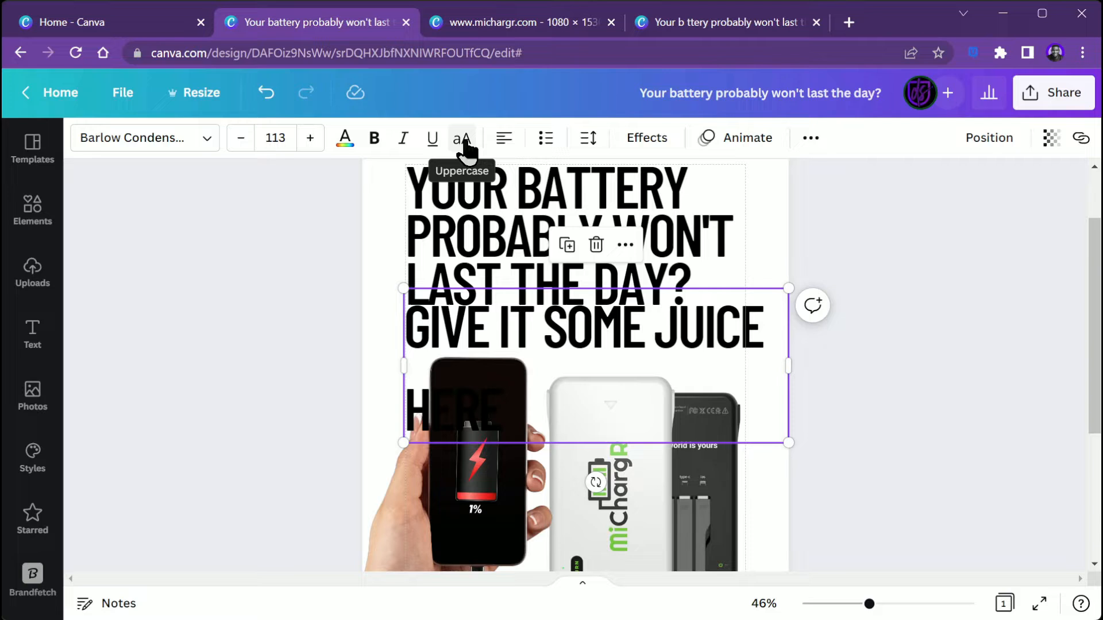
Turn off uppercase for "Give it some juice here", shrink it to size 53.6 and place it directly beneath the headline.
click(464, 143)
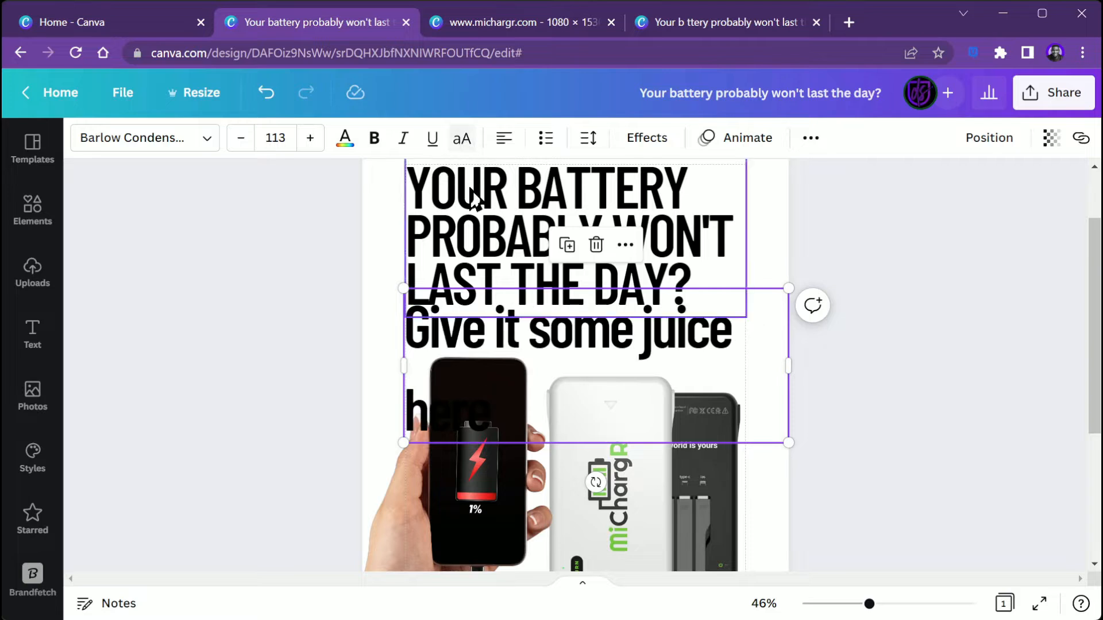
drag(789, 299, 615, 396)
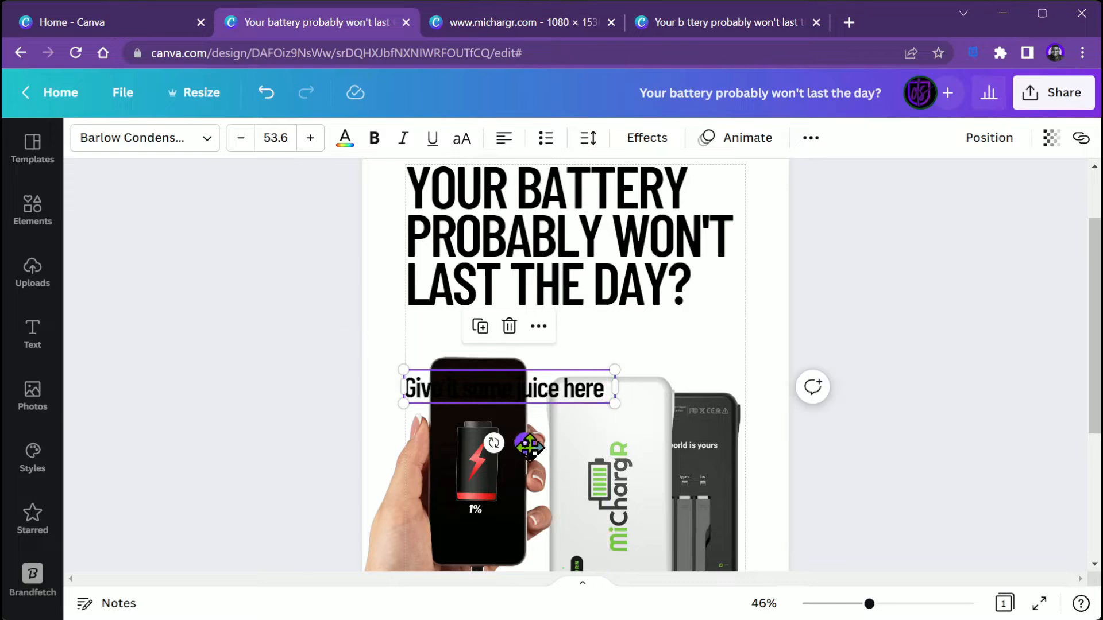
drag(528, 446, 530, 386)
click(136, 281)
scroll(136, 281, down, 2)
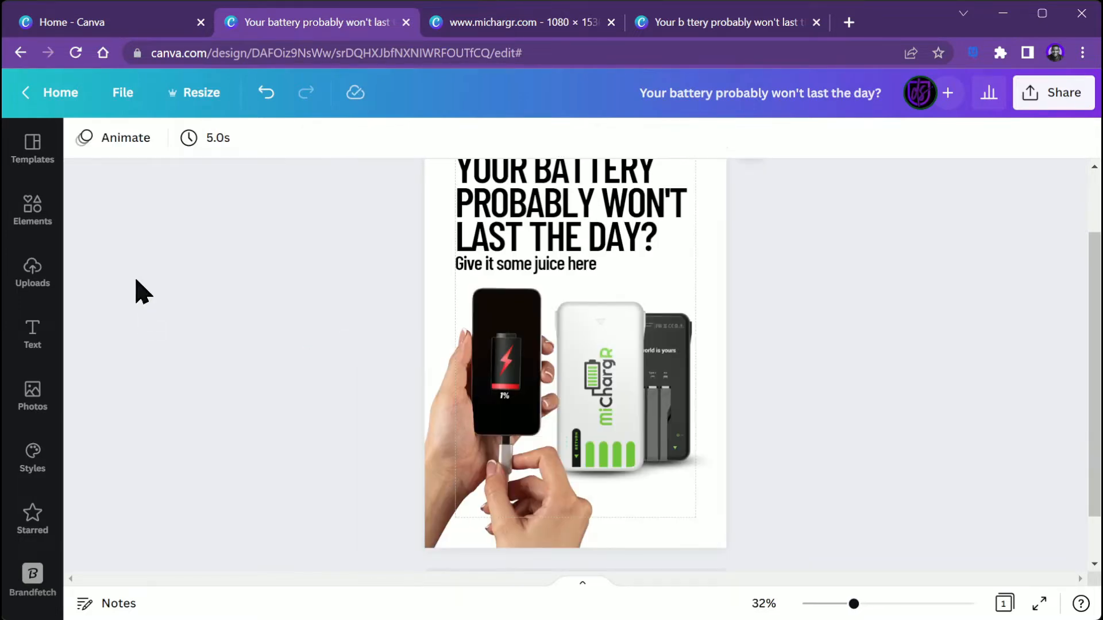
Examine the web address call-to-action at the foot of the reference flyer and return to the new flyer.
click(464, 23)
scroll(704, 388, down, 5)
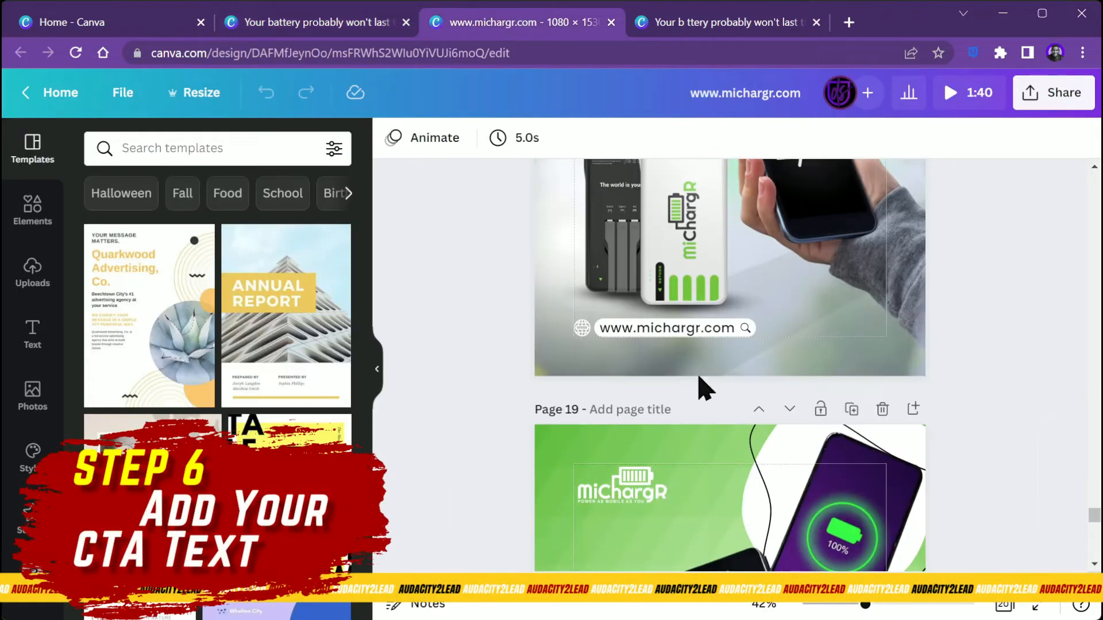
click(264, 23)
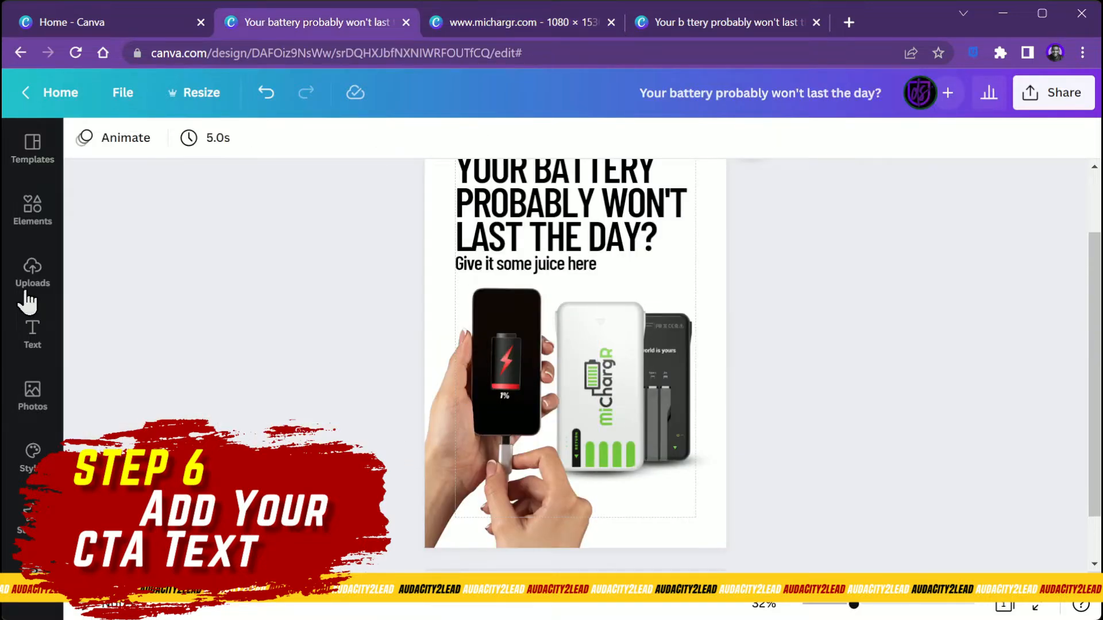
Search the elements library's graphics for "web address" and refine the search to "web search".
click(38, 218)
double_click(194, 148)
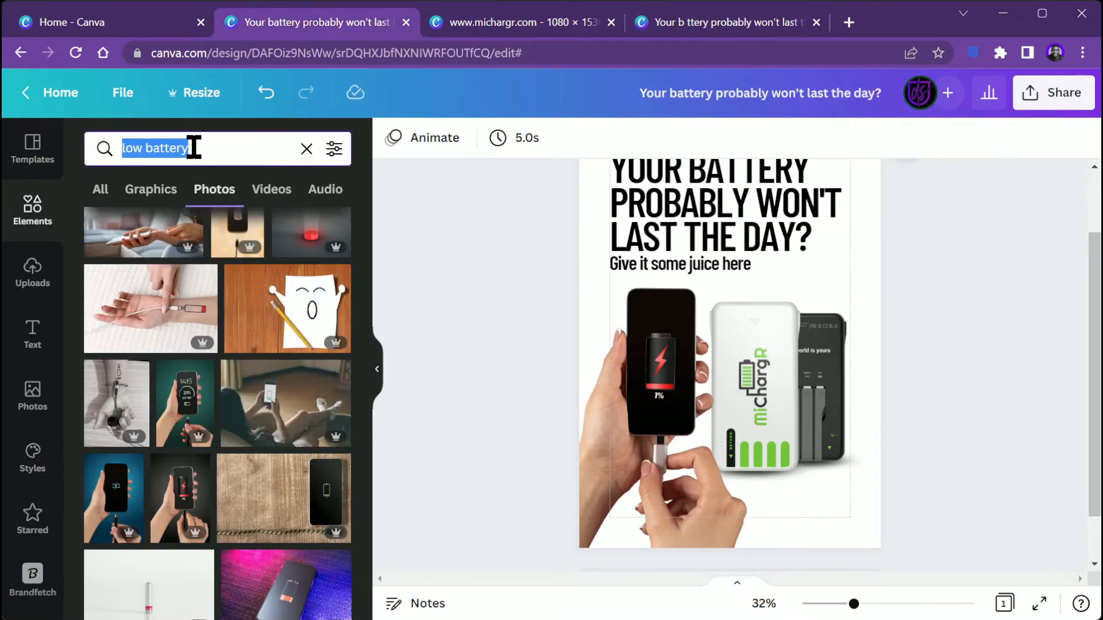
text(web address)
key(Return)
double_click(173, 148)
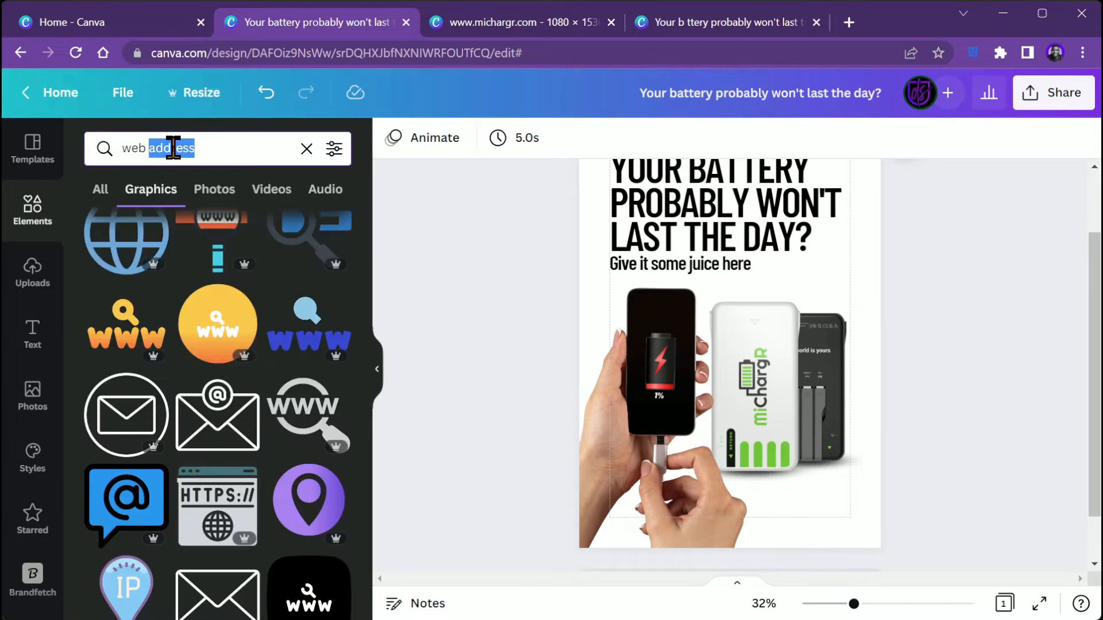
text(se)
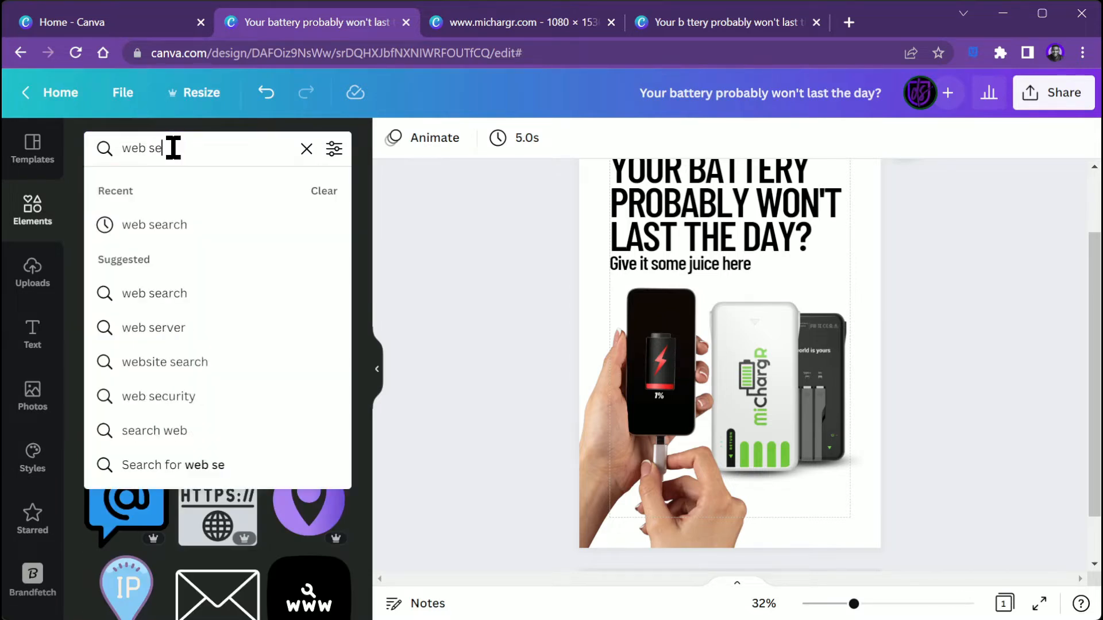
click(175, 225)
scroll(201, 307, down, 3)
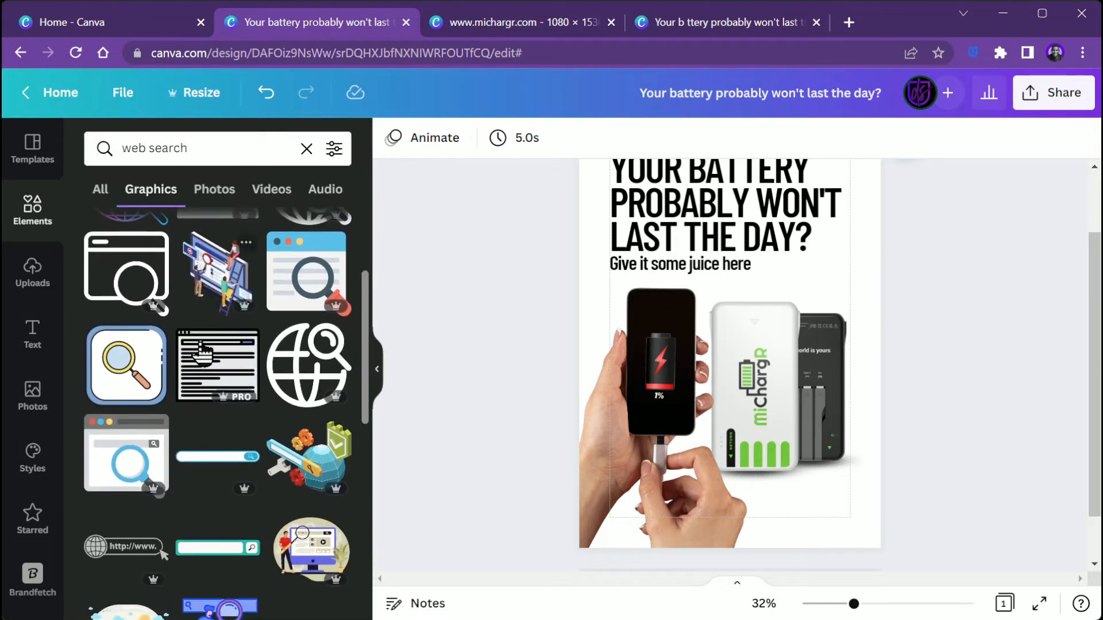
scroll(201, 356, up, 3)
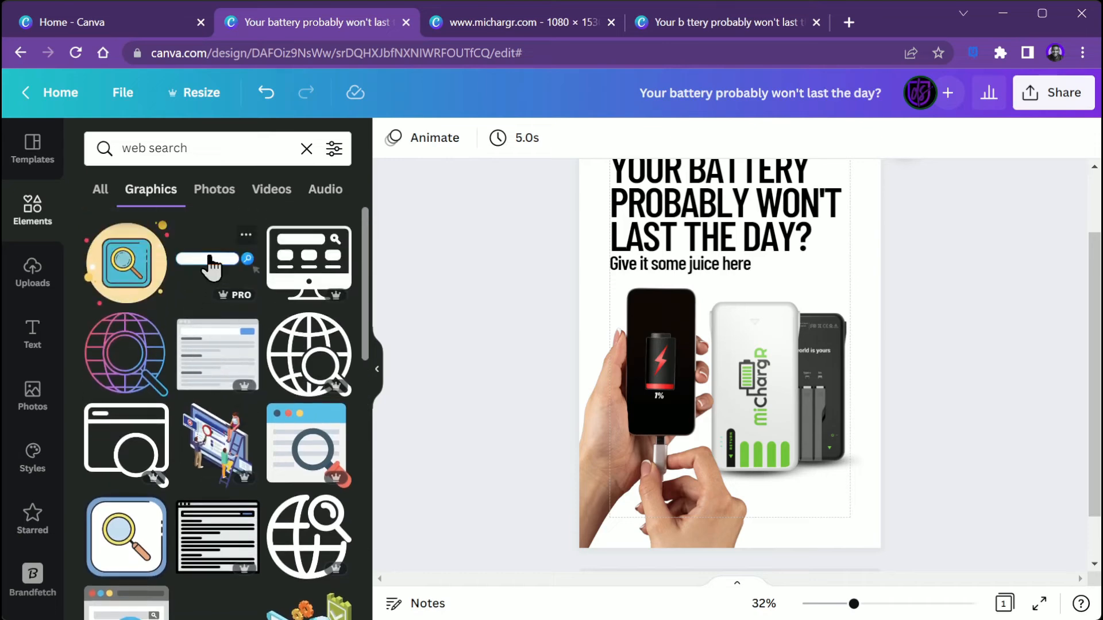
Try the search bar graphic with a round blue magnifier button beneath the power banks.
click(211, 265)
drag(787, 358, 881, 525)
scroll(881, 524, up, 5)
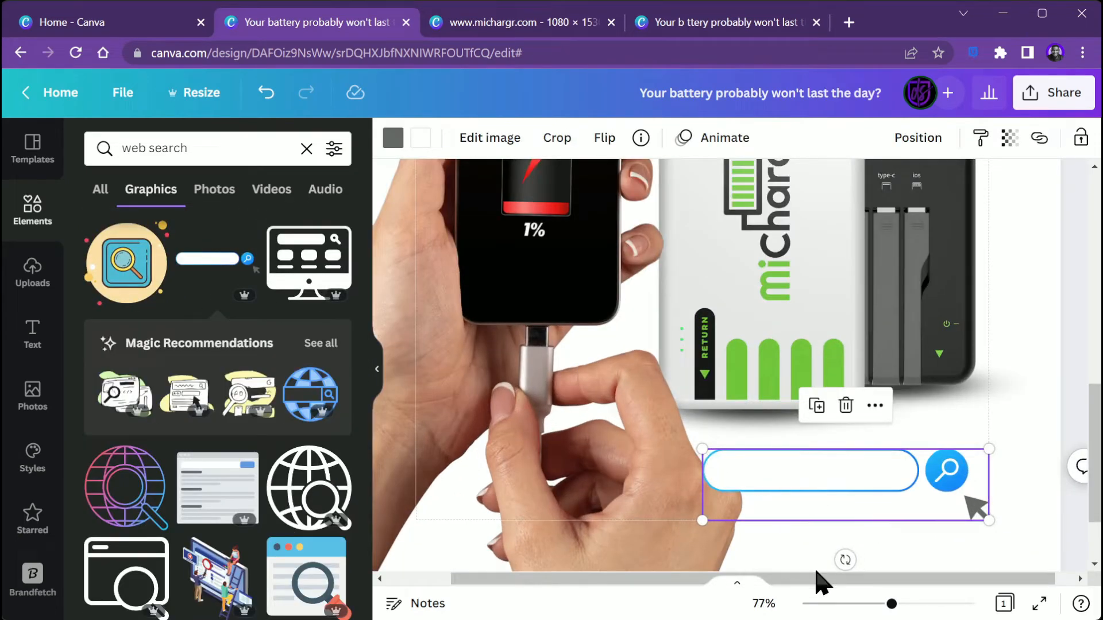
key(Escape)
text(WWW.MICHARGR.COM)
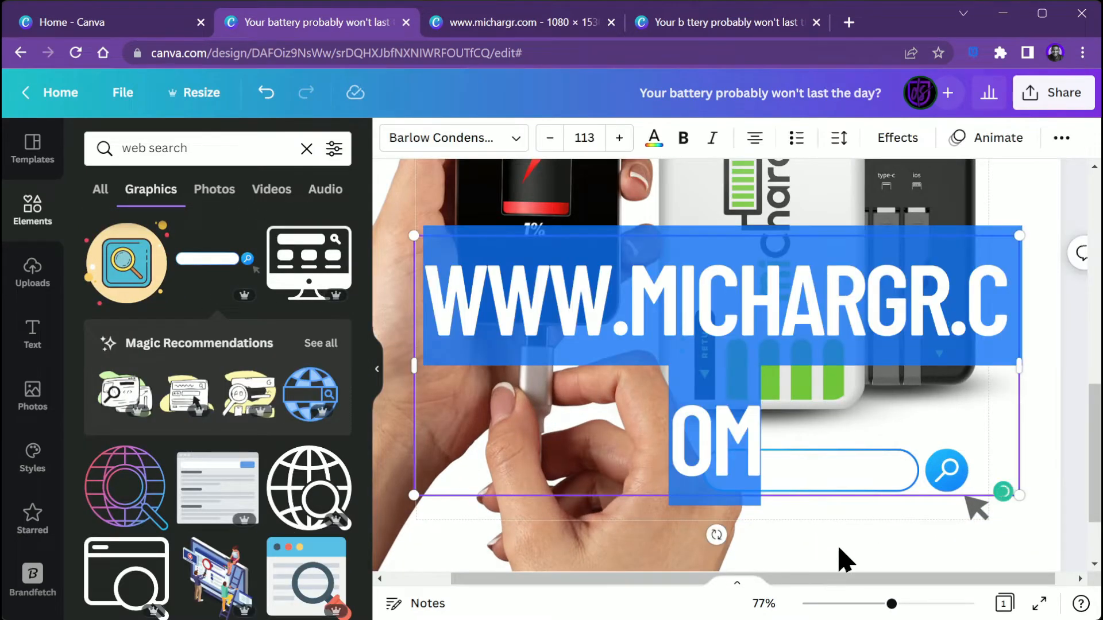
click(379, 367)
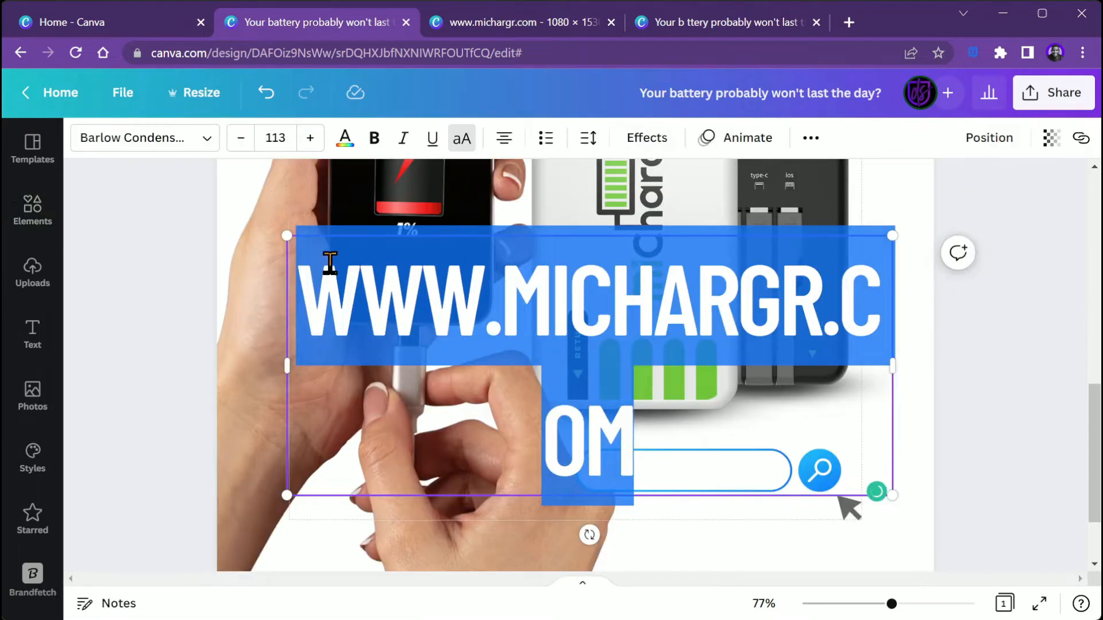
drag(296, 239, 736, 428)
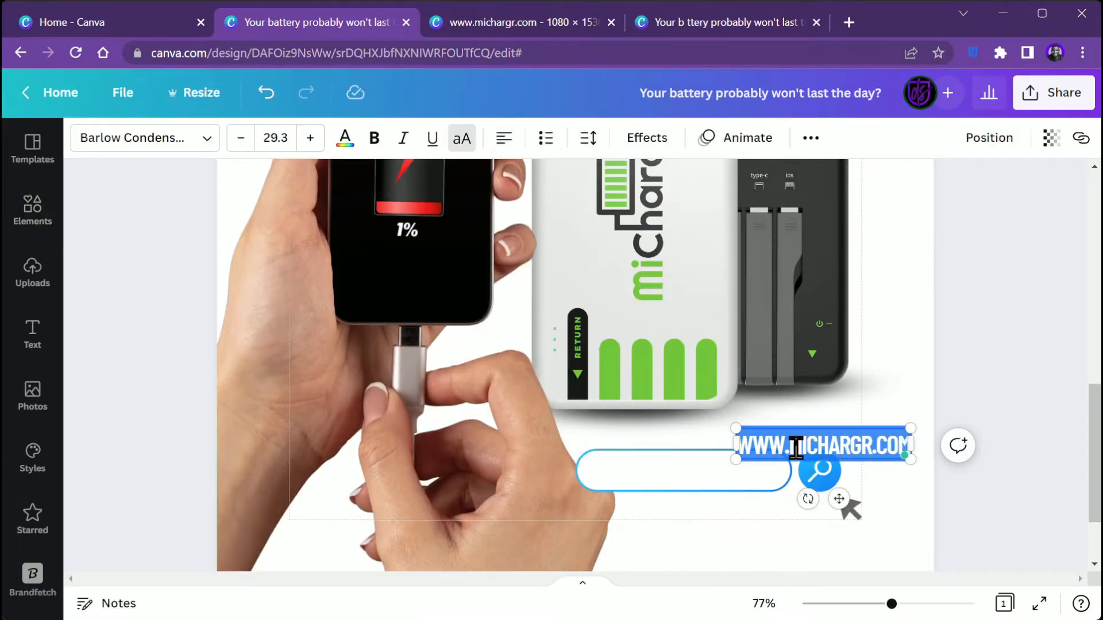
drag(840, 499, 688, 520)
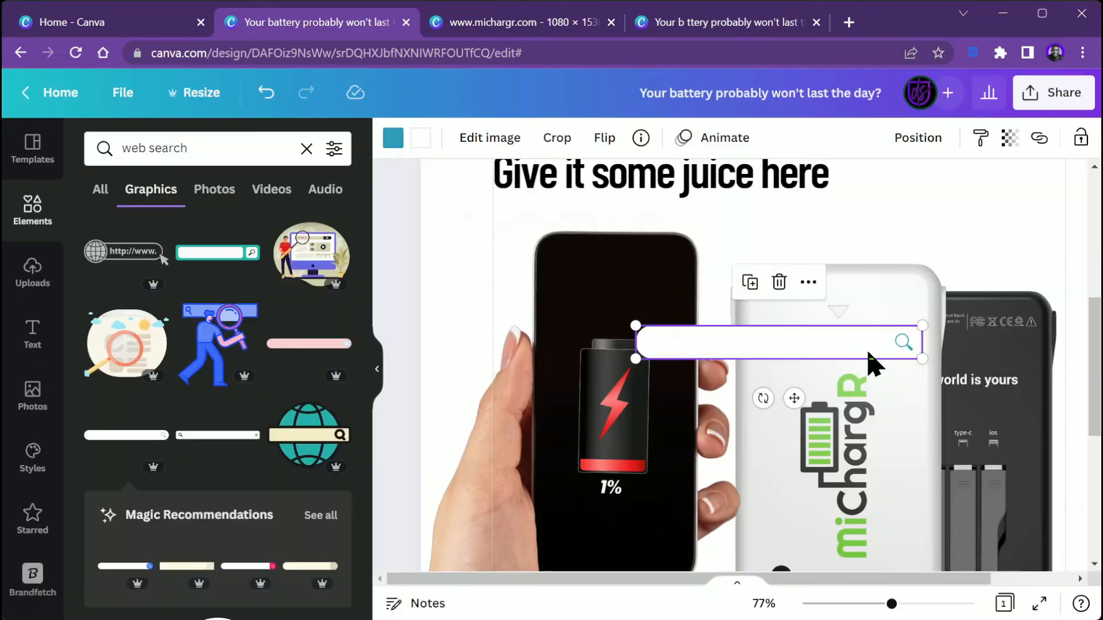
drag(873, 359, 890, 561)
scroll(906, 356, down, 5)
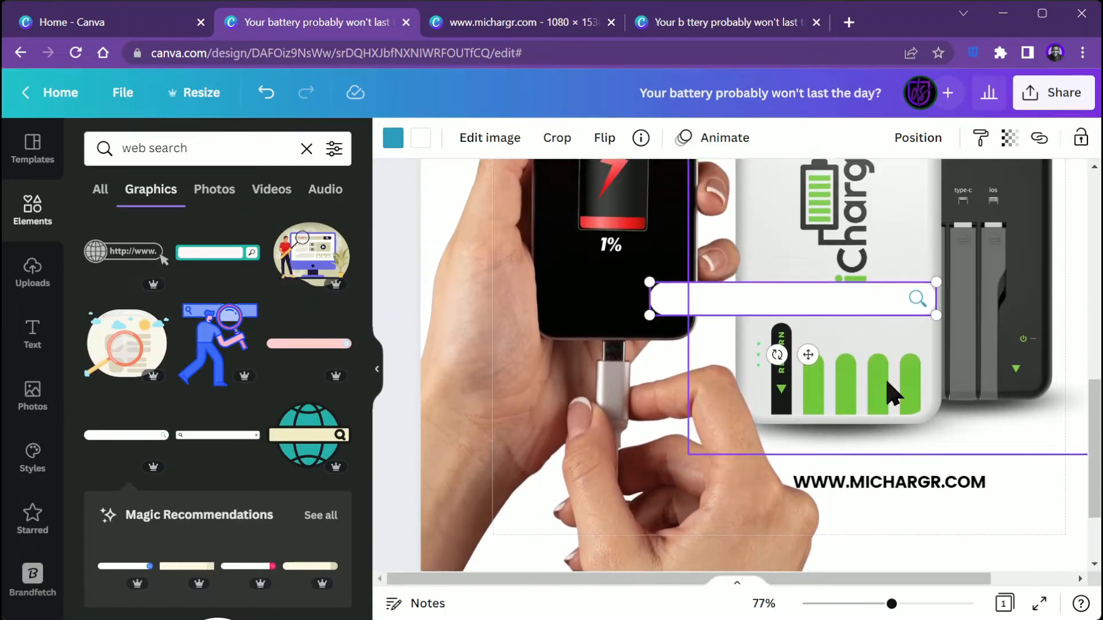
scroll(891, 393, up, 1)
drag(846, 367, 965, 537)
drag(964, 537, 1011, 546)
click(1025, 537)
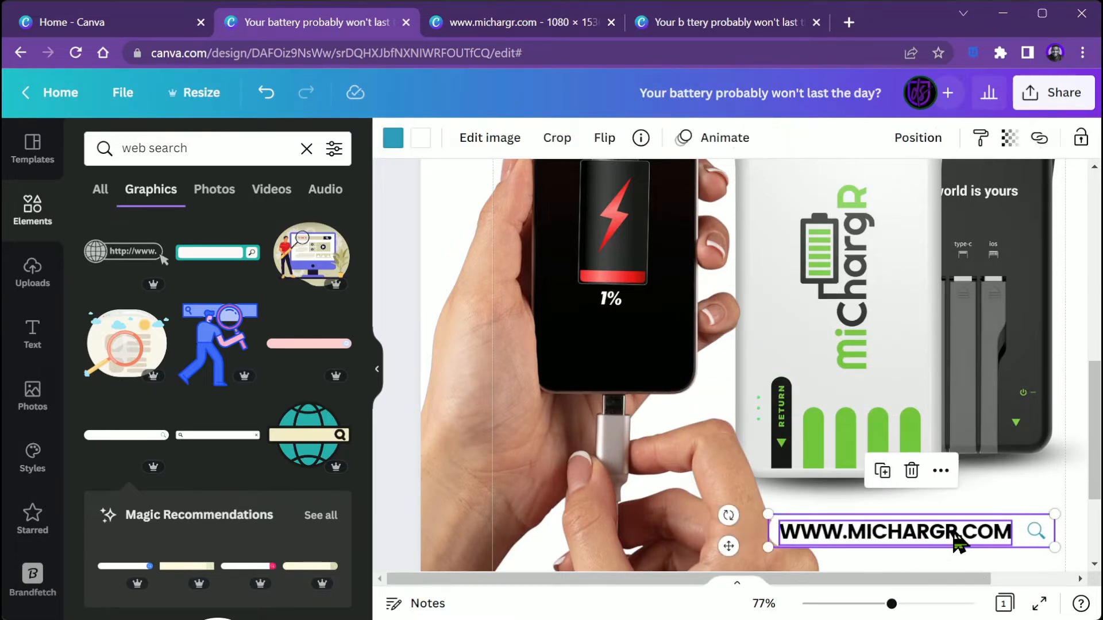
Align the web address text and the white search bar with each other.
shift+click(958, 540)
click(1062, 138)
click(920, 179)
click(827, 345)
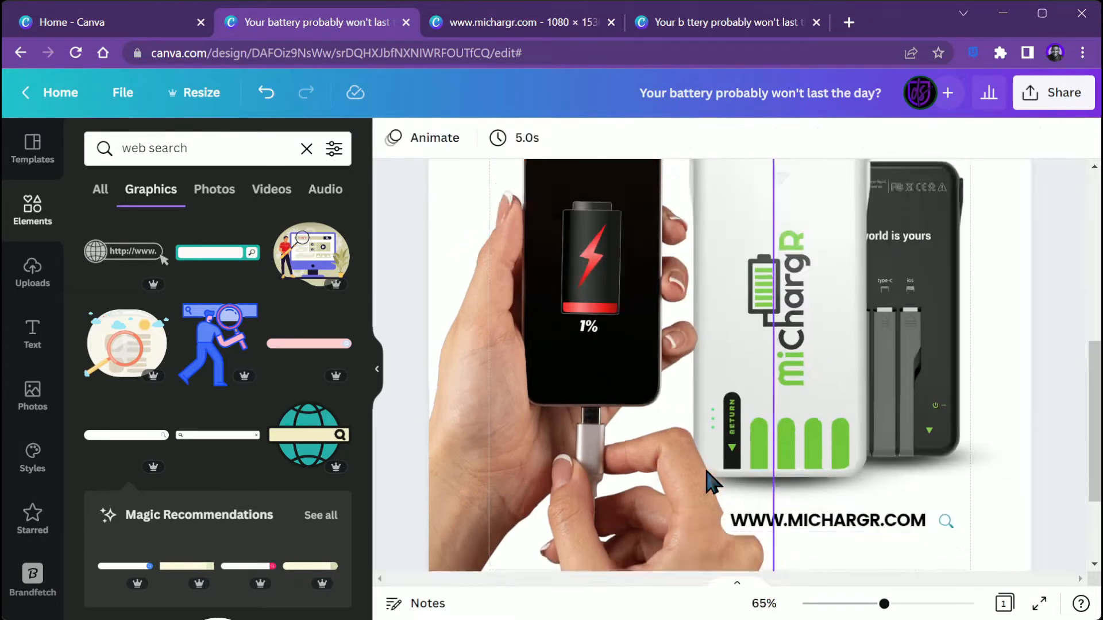
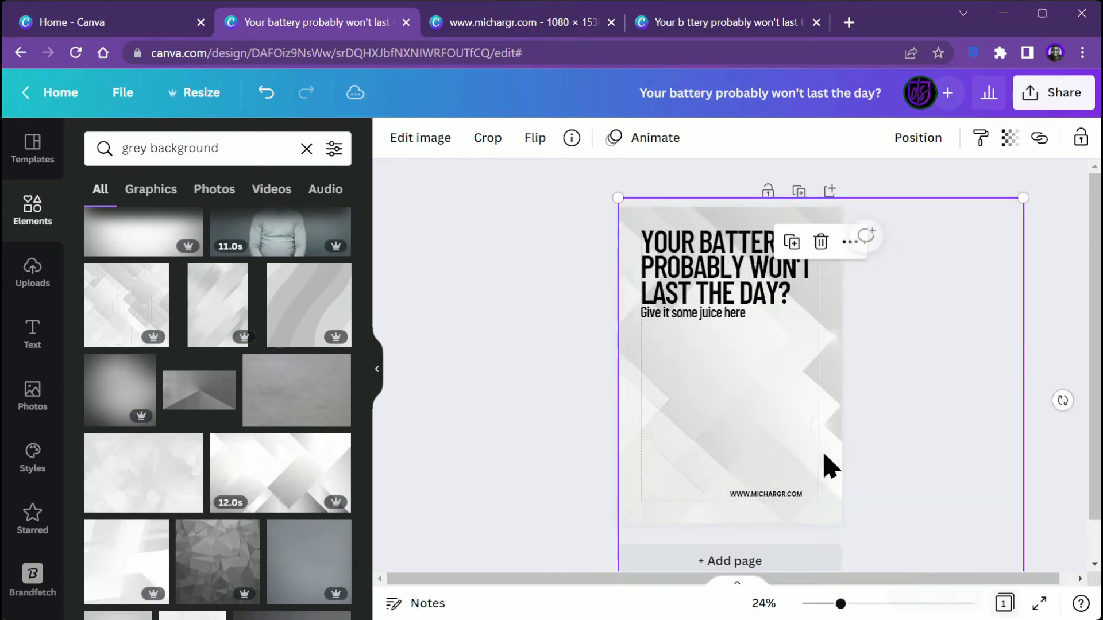
Shift the grey geometric background image to cover the whole page and send it behind all other elements.
drag(778, 417, 747, 410)
click(919, 138)
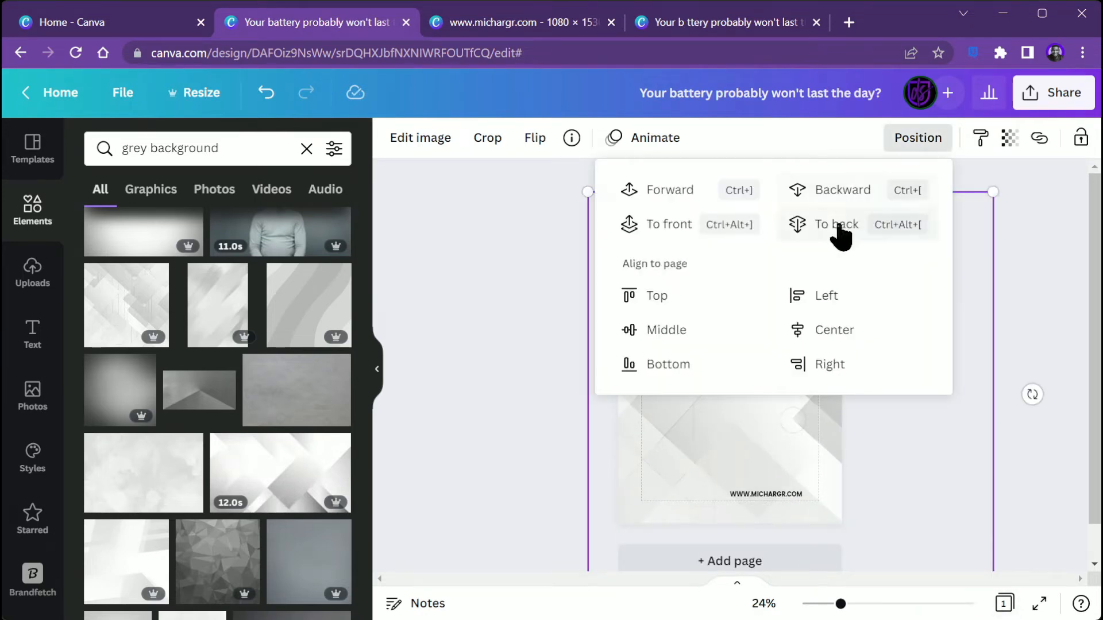
click(821, 225)
click(917, 138)
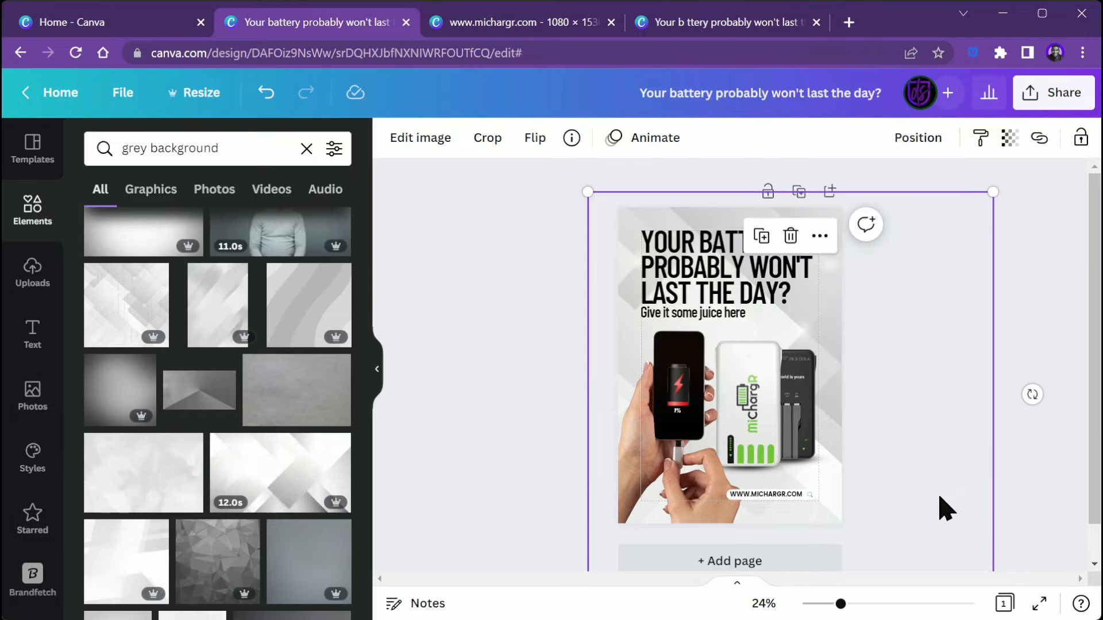
drag(946, 508, 931, 478)
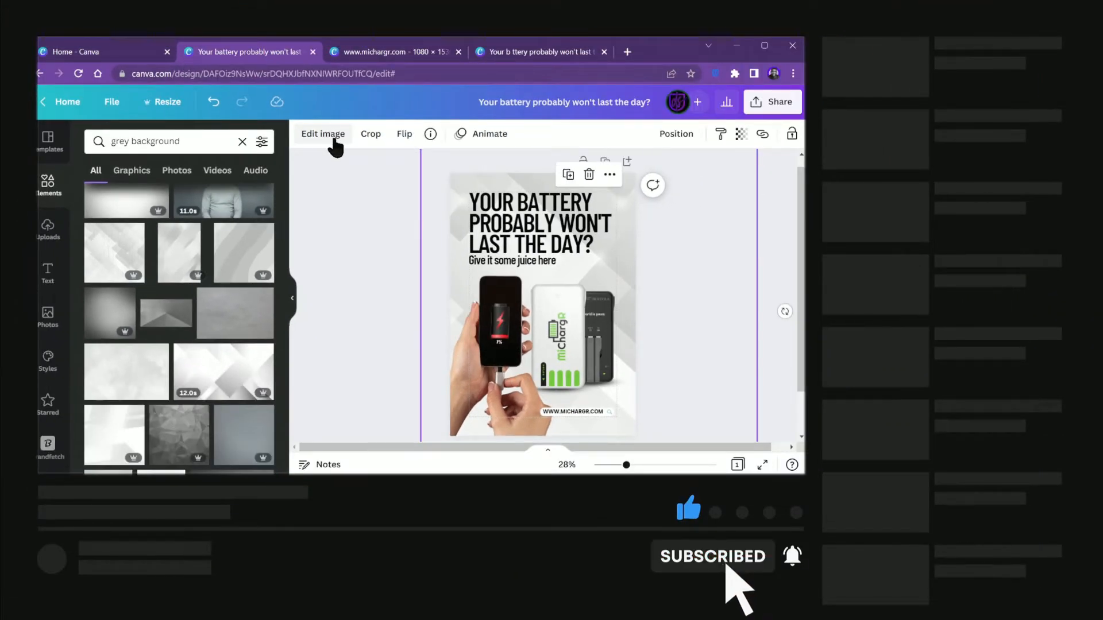
Set the grey geometric background's transparency to 61.
click(741, 135)
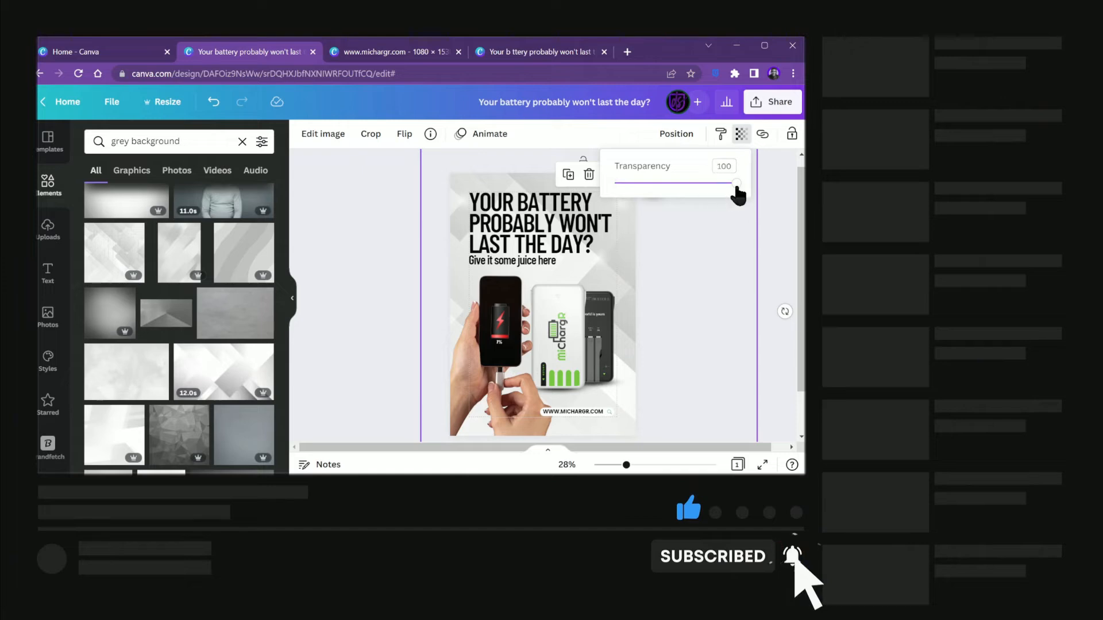
drag(735, 184, 698, 184)
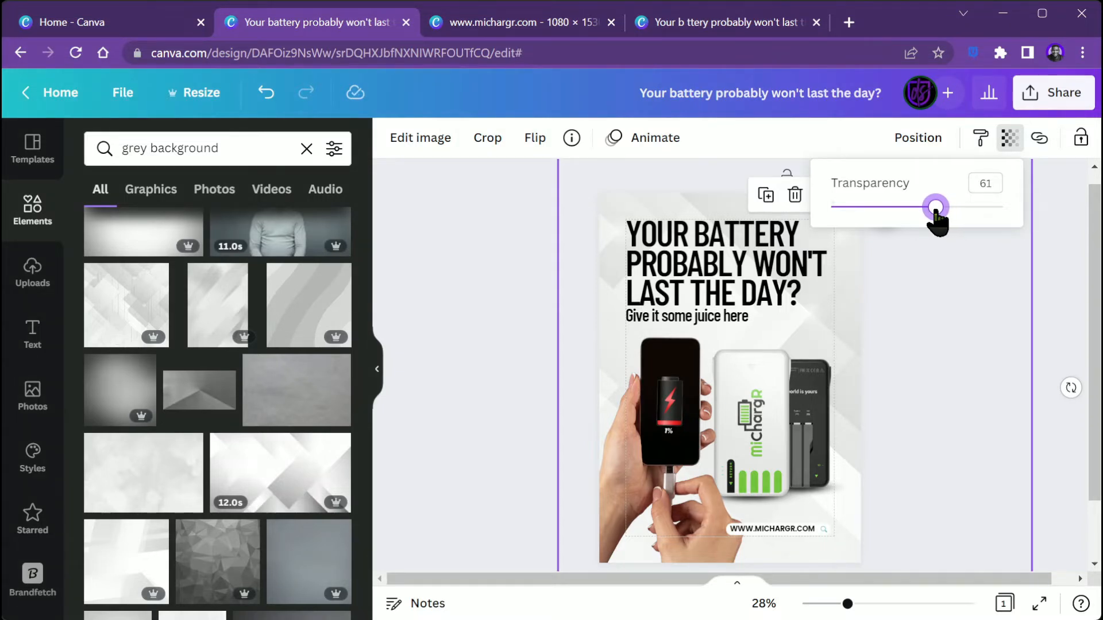
click(475, 273)
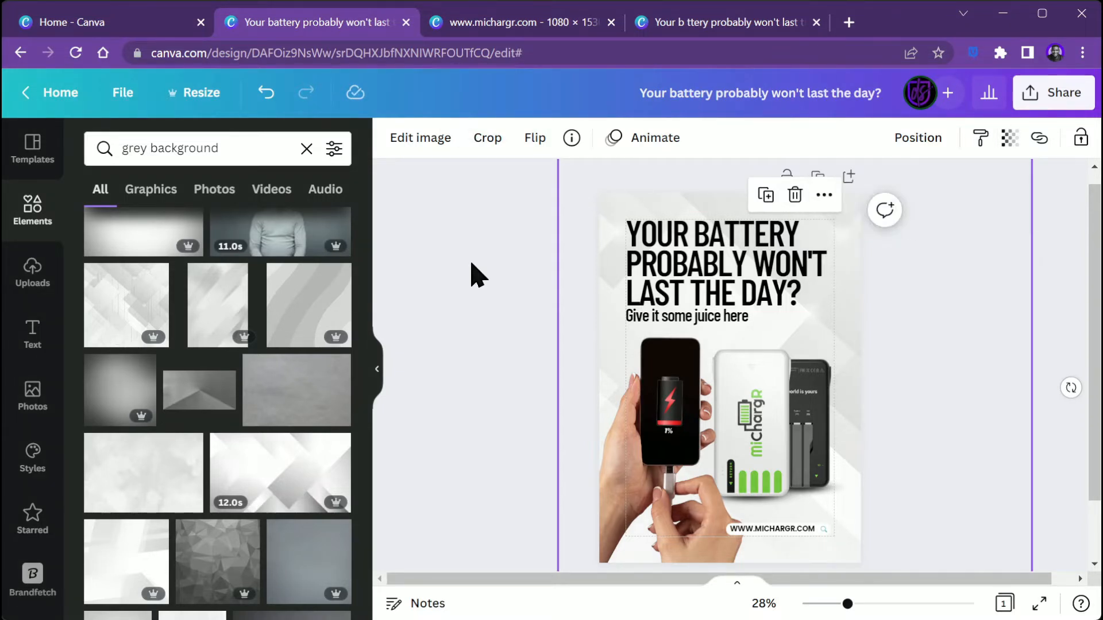
Scale down the grouped power banks beside the phone, keeping them above the web address bar.
click(476, 281)
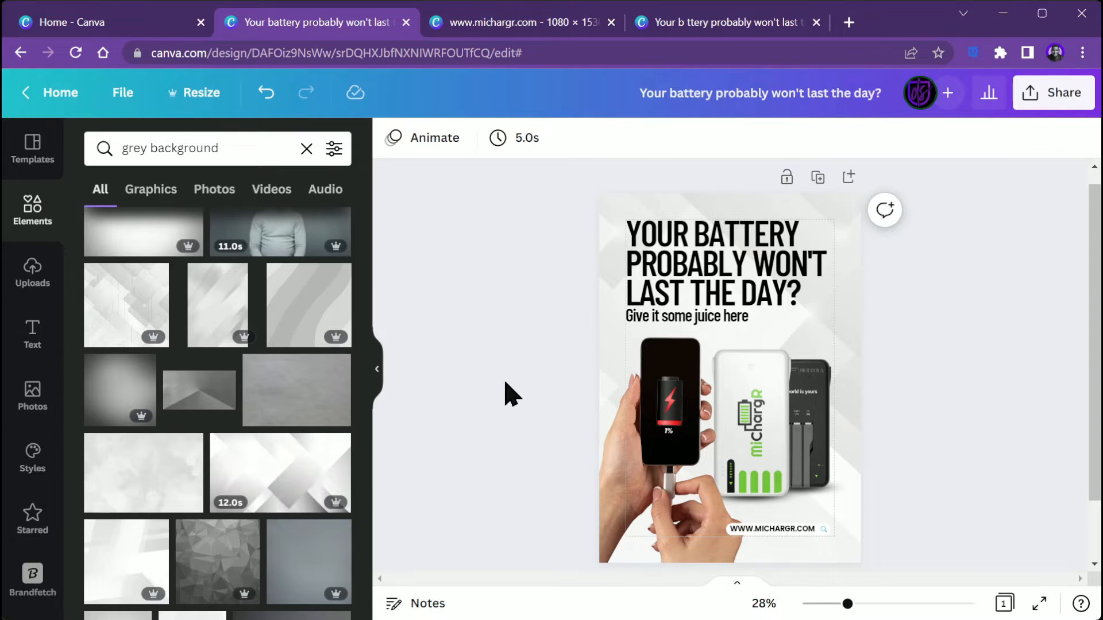
click(747, 402)
drag(693, 335, 753, 366)
click(669, 457)
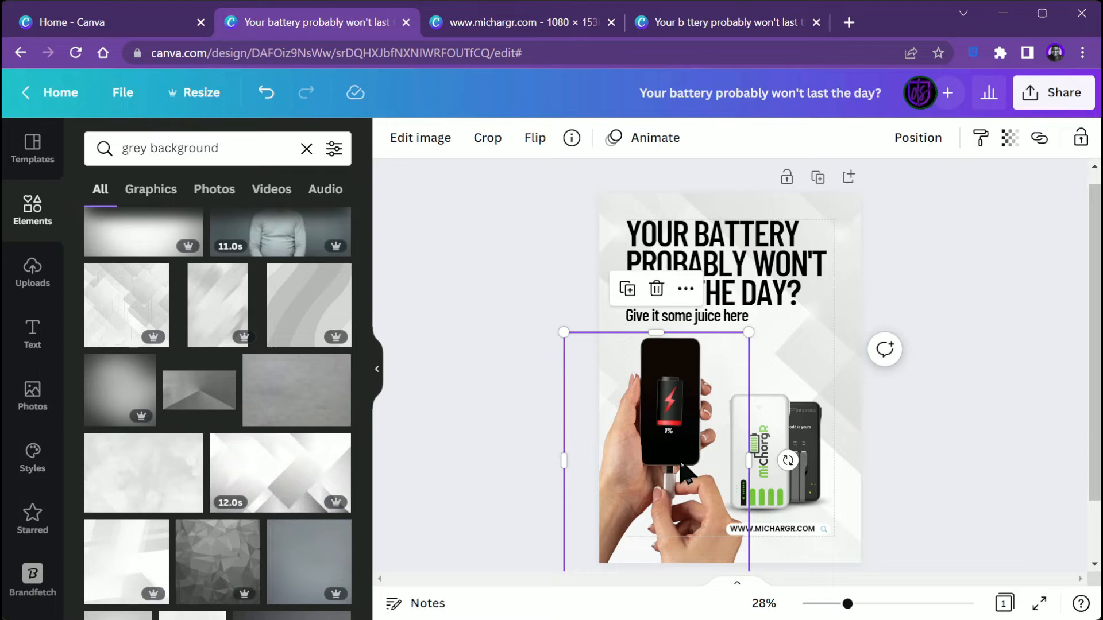
click(820, 466)
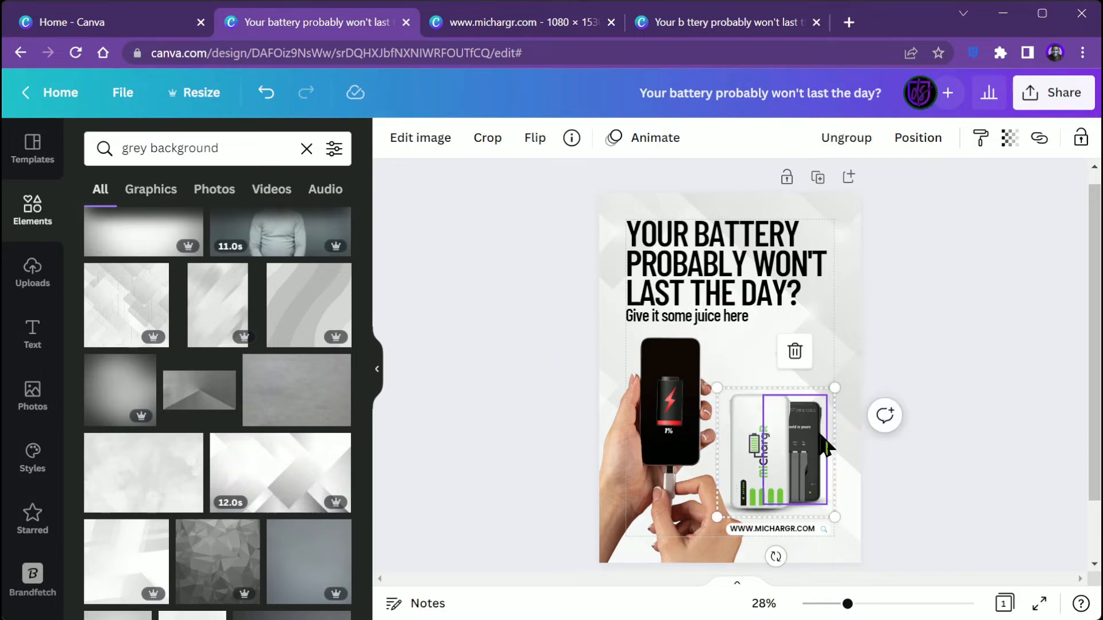
click(537, 396)
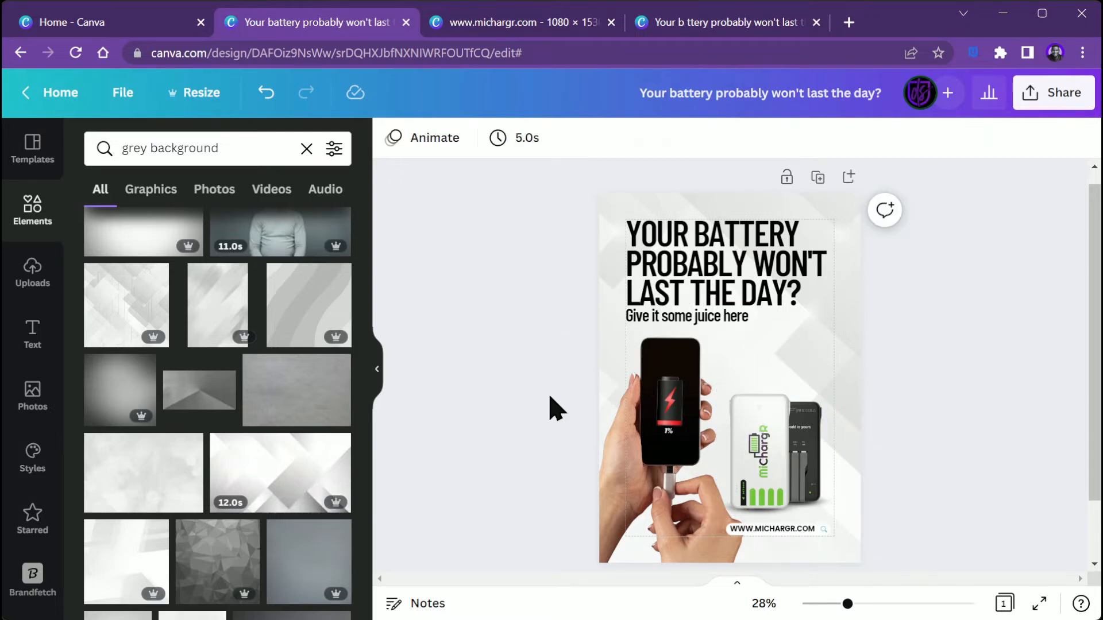
Add a square shape behind the "Give it some juice here" subtext and flatten it to about 324 × 66 px.
click(715, 319)
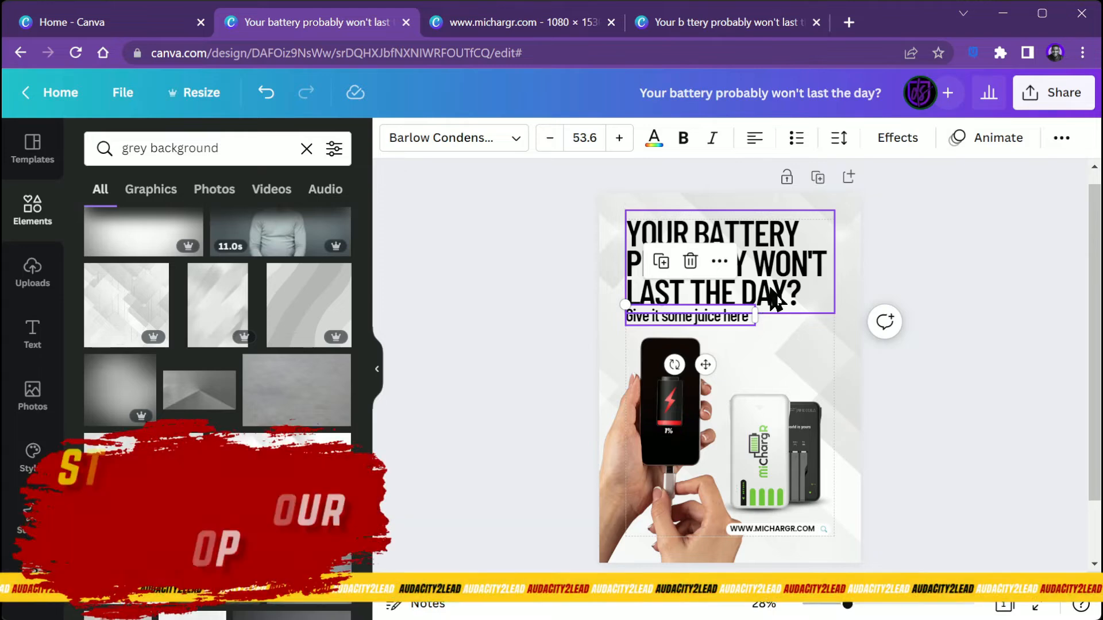
scroll(768, 302, up, 3)
click(428, 348)
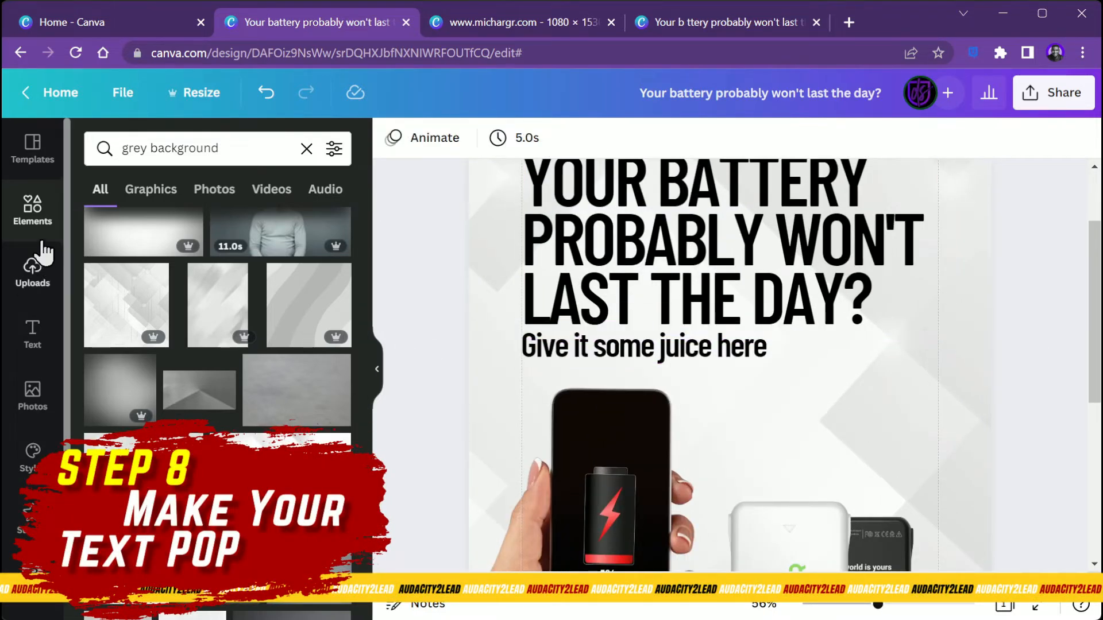
click(32, 209)
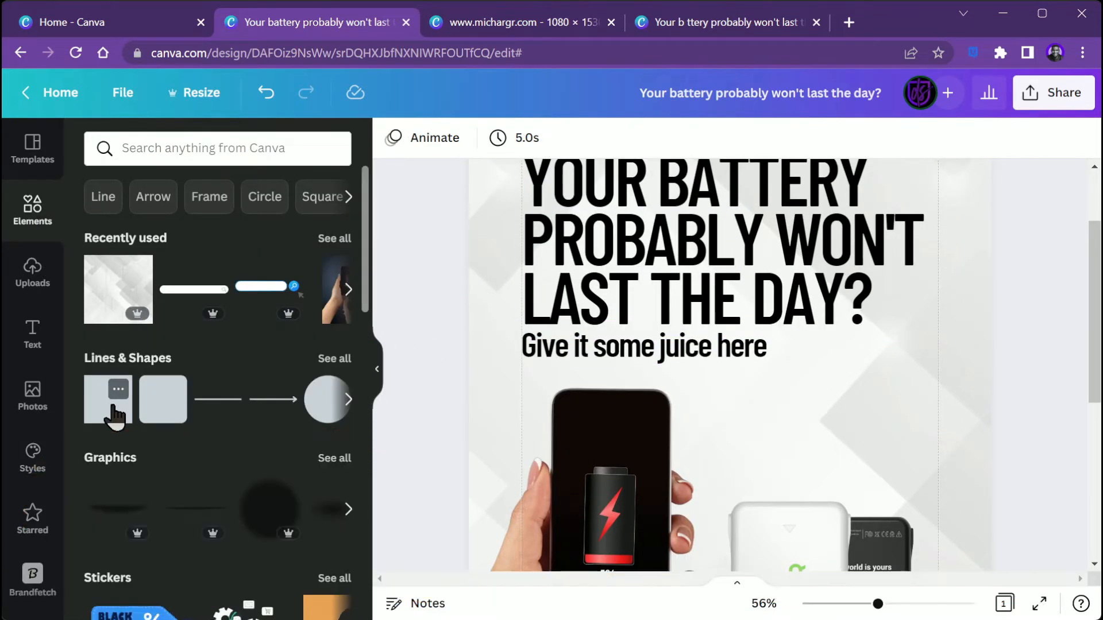
click(92, 405)
click(423, 381)
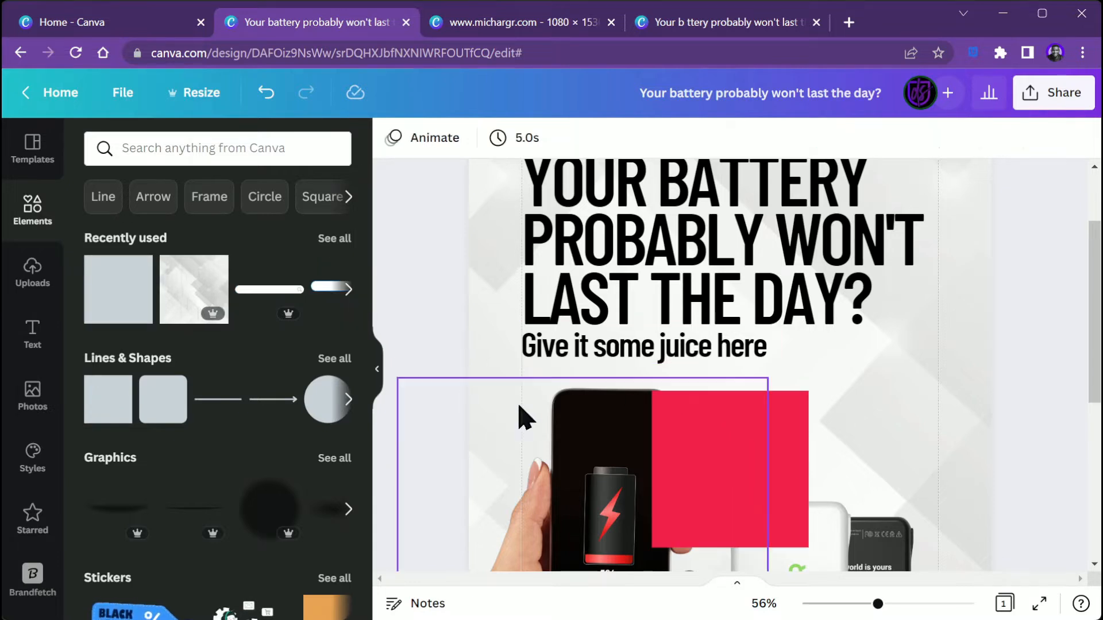
drag(730, 454, 598, 395)
drag(598, 490, 595, 362)
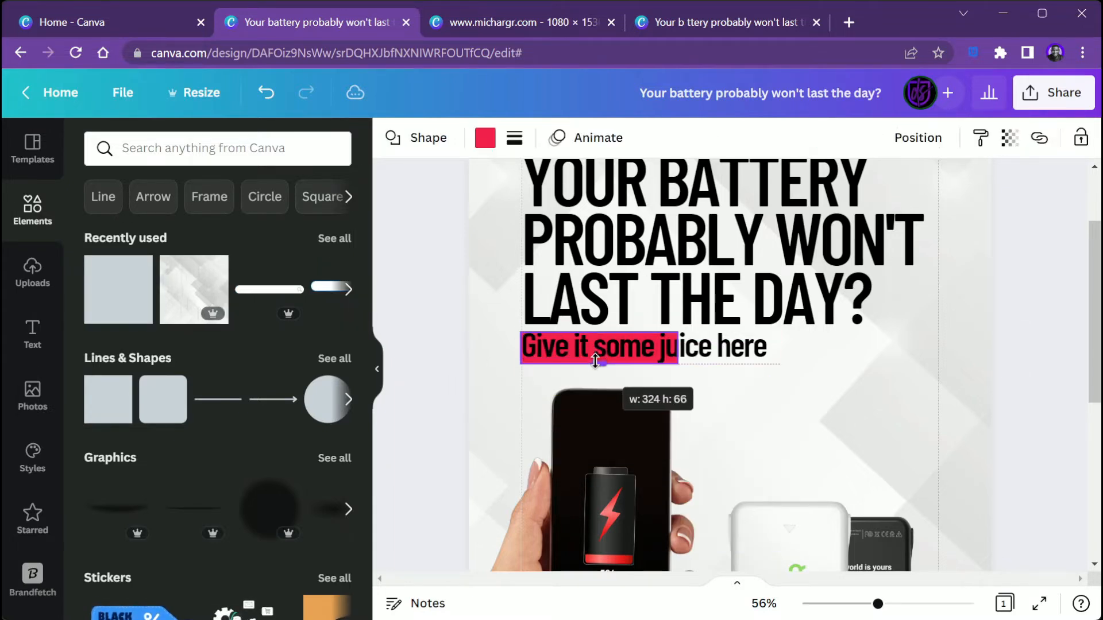
Stretch the red rectangle on all sides so it surrounds the whole subtext with a small margin.
drag(454, 349, 448, 350)
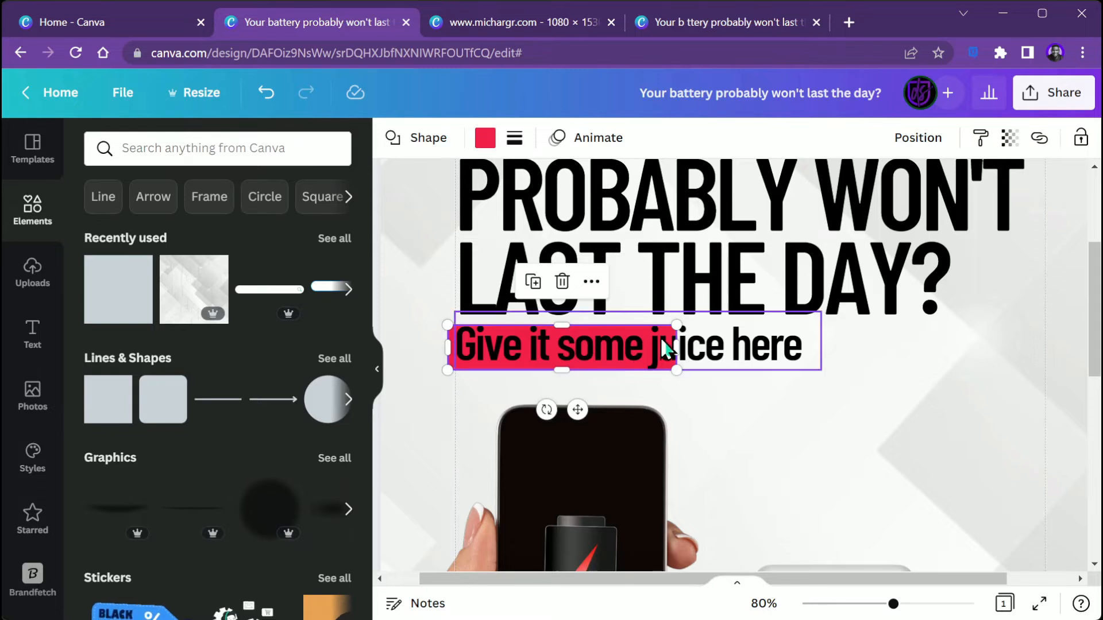
drag(671, 342, 821, 343)
drag(630, 325, 626, 318)
drag(632, 371, 595, 382)
scroll(716, 352, up, 2)
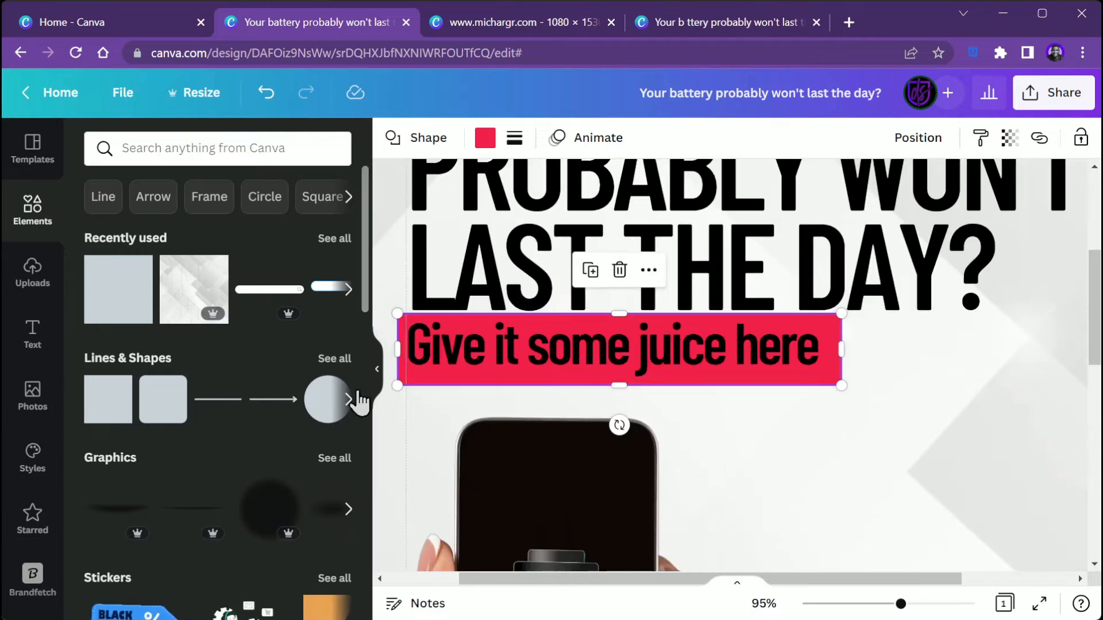
Trim the red rectangle's upper edge and both ends so it fits the subtext closely like a highlight.
click(375, 385)
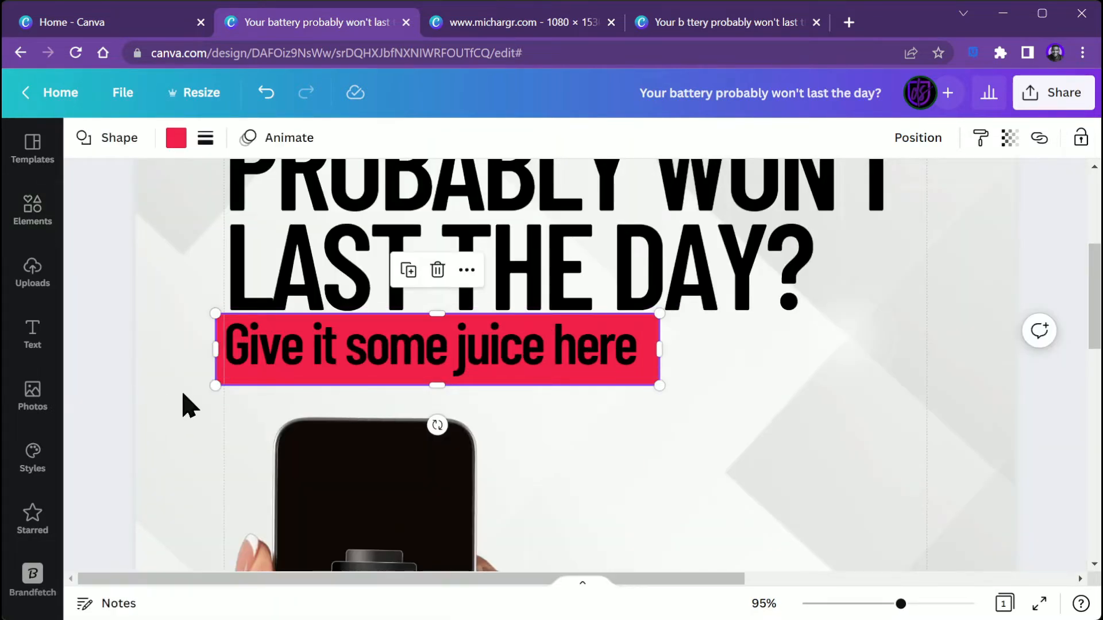
drag(434, 315, 437, 331)
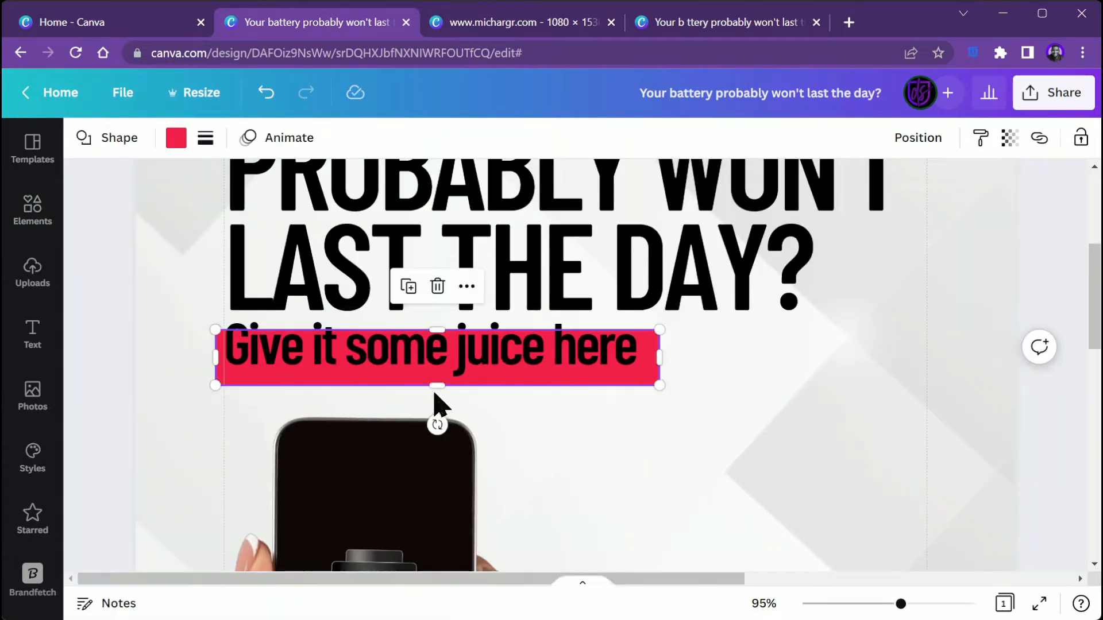
scroll(487, 354, up, 3)
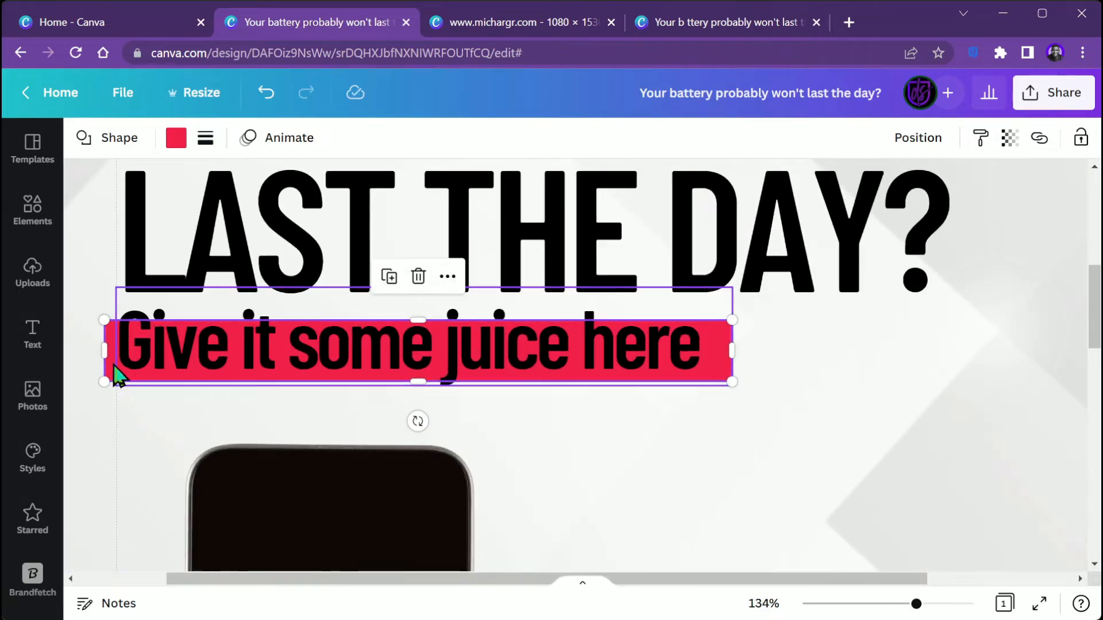
drag(104, 350, 109, 353)
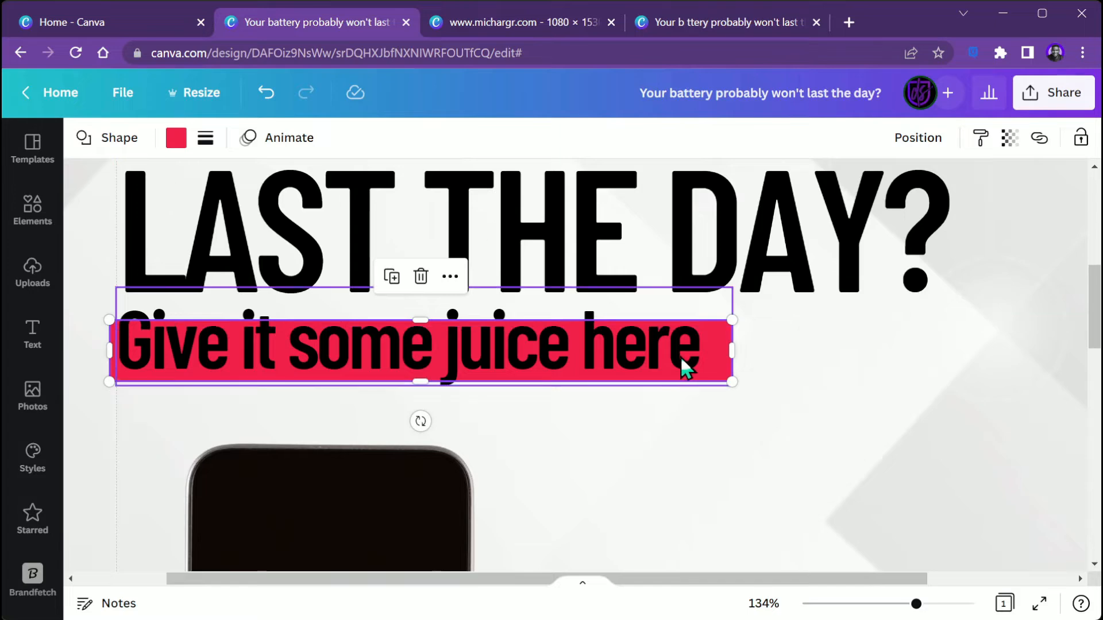
drag(732, 350, 710, 349)
Recolor the subtext highlight with the light green from the white power bank's photo colors.
scroll(707, 361, down, 5)
click(176, 137)
click(195, 436)
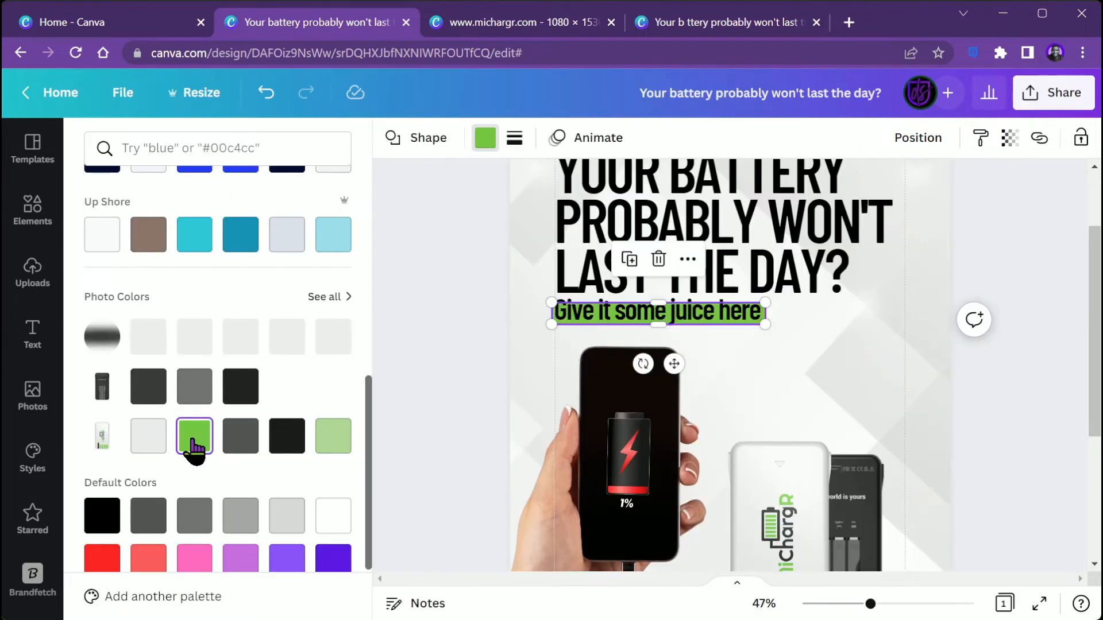
click(332, 438)
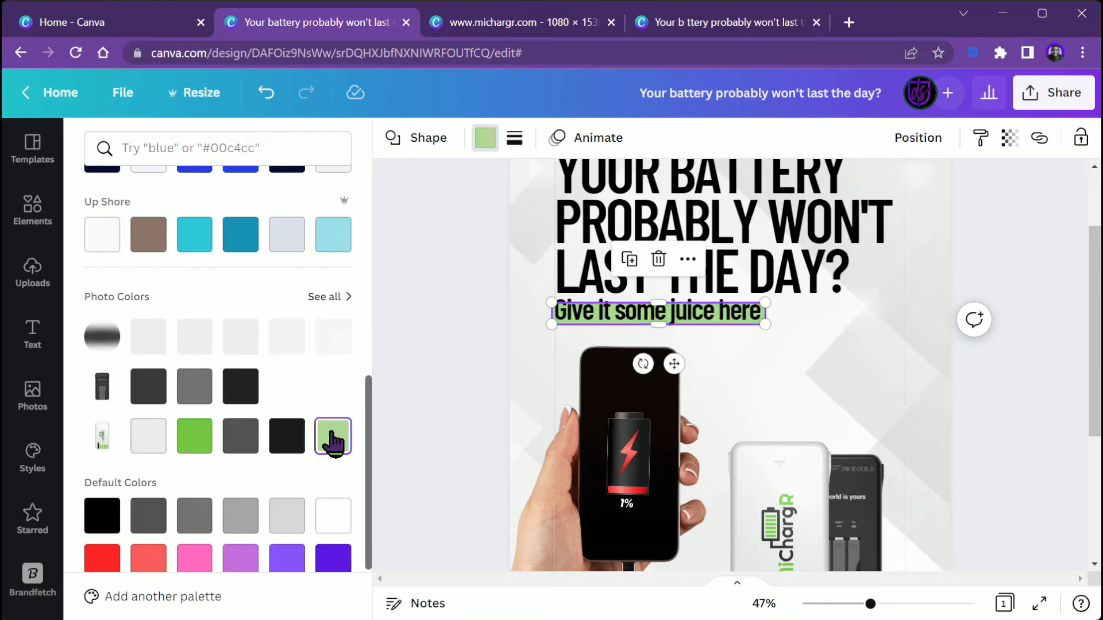
scroll(453, 329, down, 5)
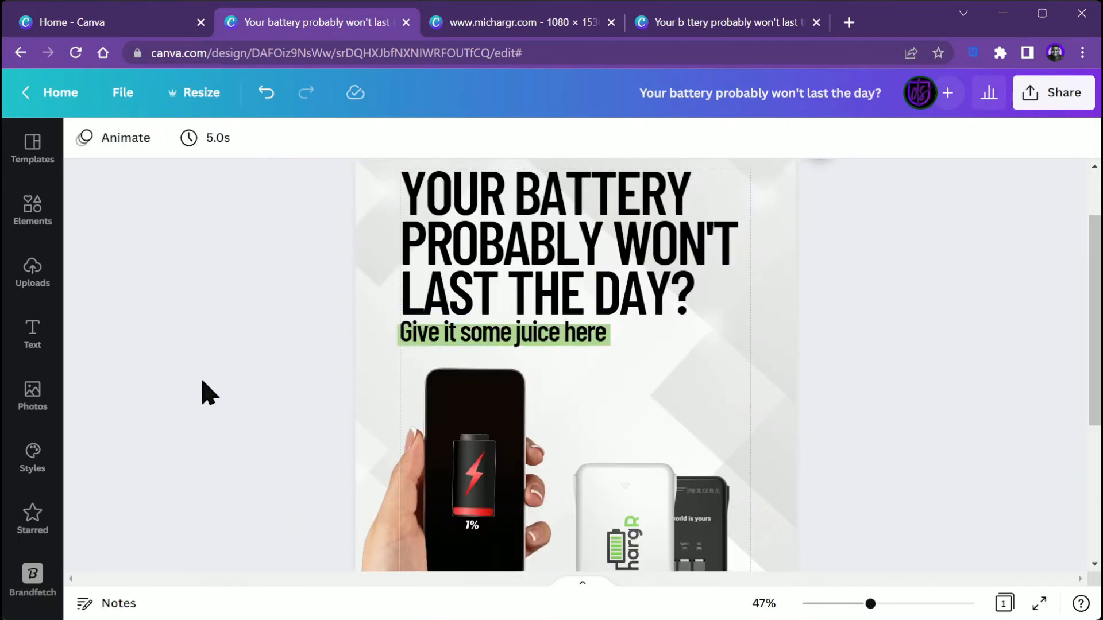
scroll(591, 343, down, 4)
scroll(627, 337, up, 3)
scroll(704, 401, down, 2)
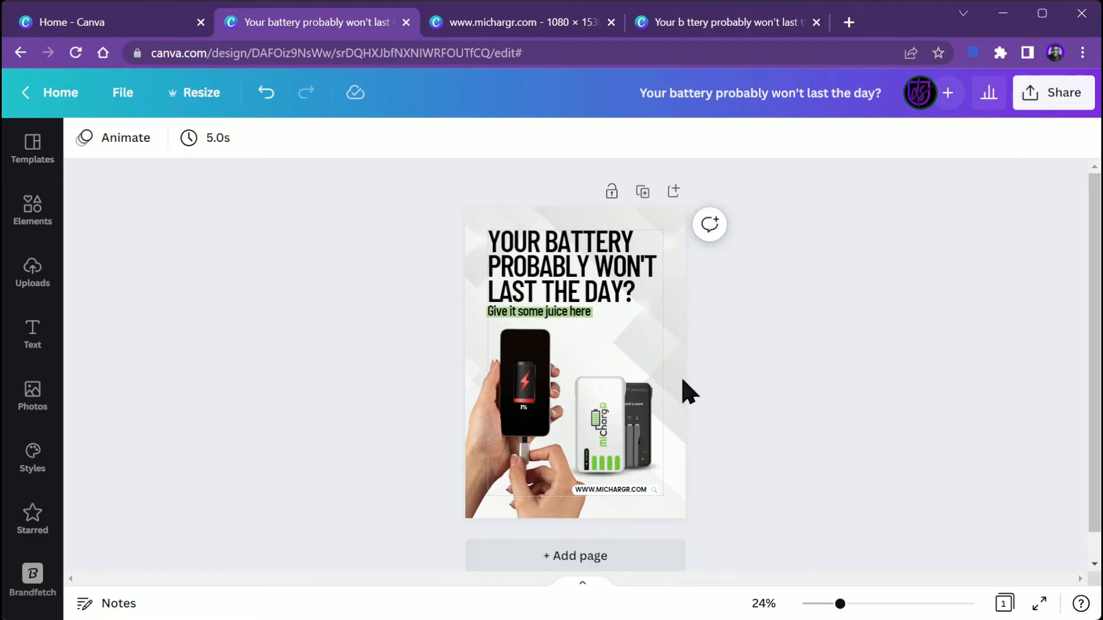
scroll(807, 381, up, 2)
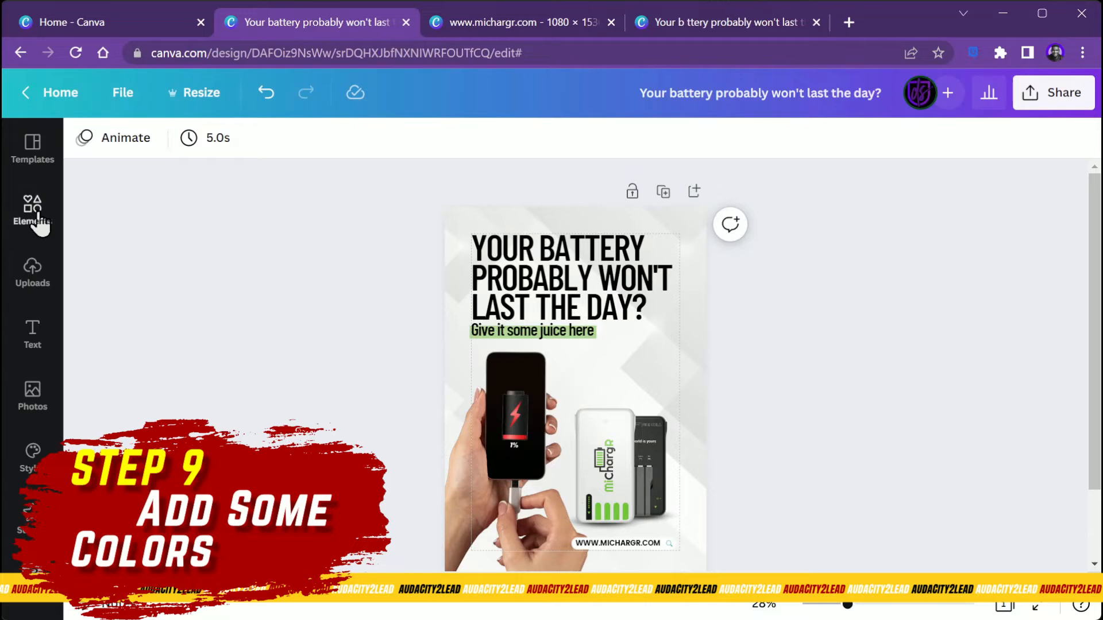
Search the design elements for "green neon".
click(32, 210)
click(156, 148)
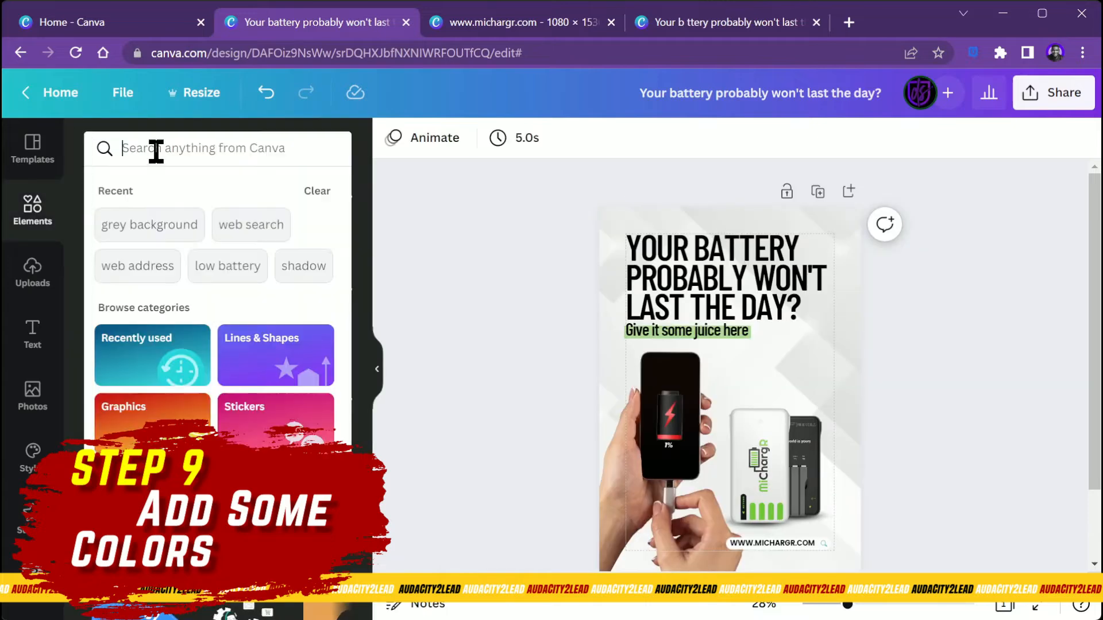
text(g)
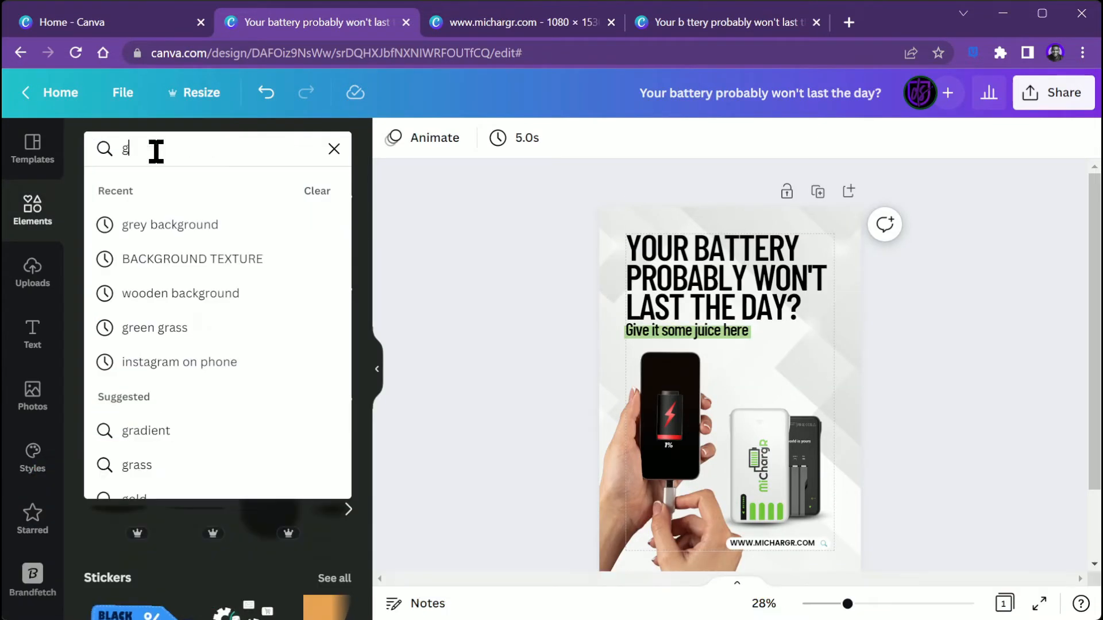
text(reen neo)
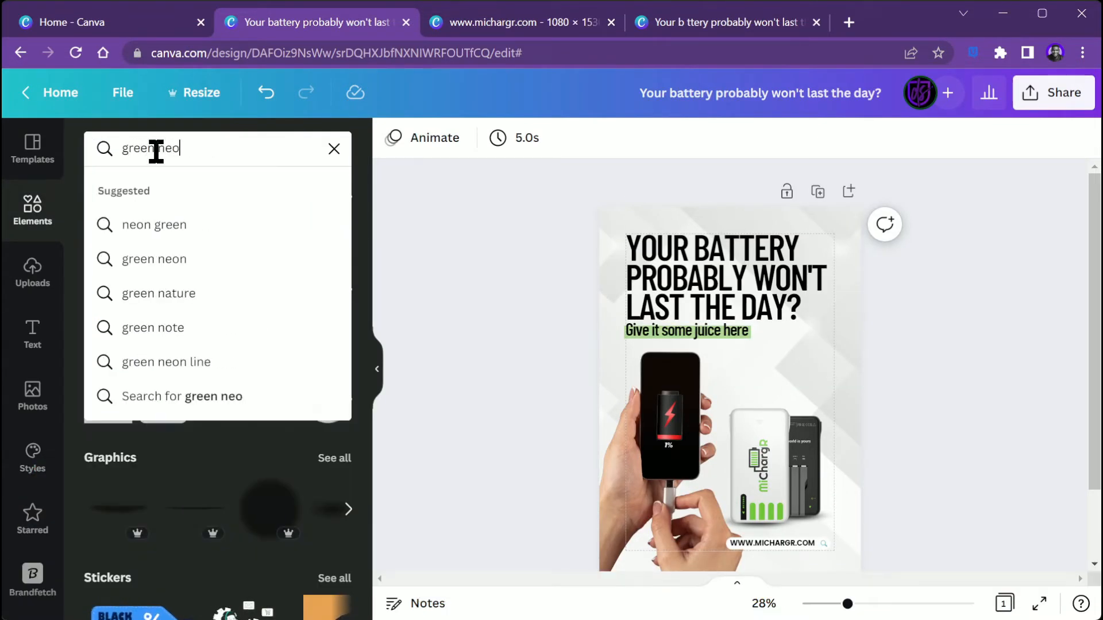
text(n)
key(Return)
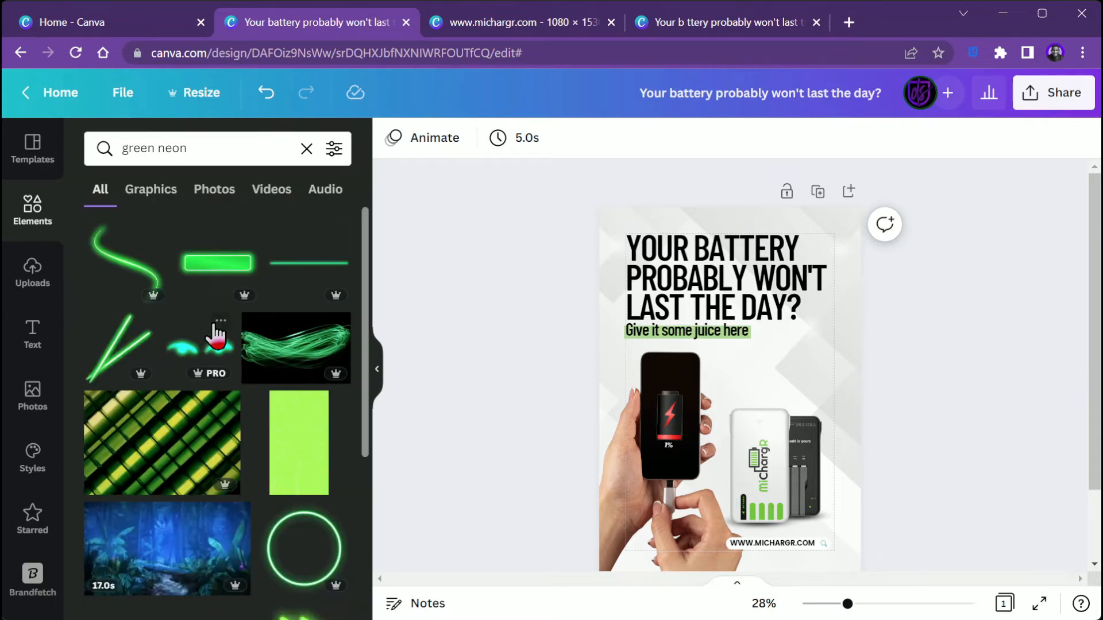
Try the curved green neon line behind the headline and remove it again.
click(121, 265)
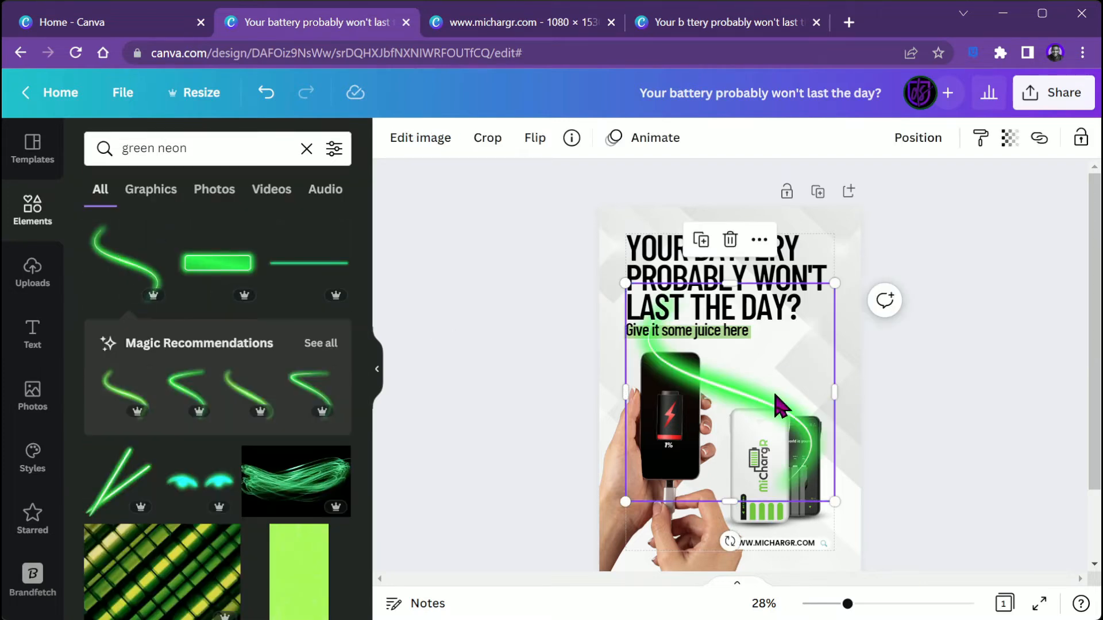
mouse_move(783, 401)
mouse_down()
mouse_move(719, 282)
mouse_move(725, 307)
mouse_up()
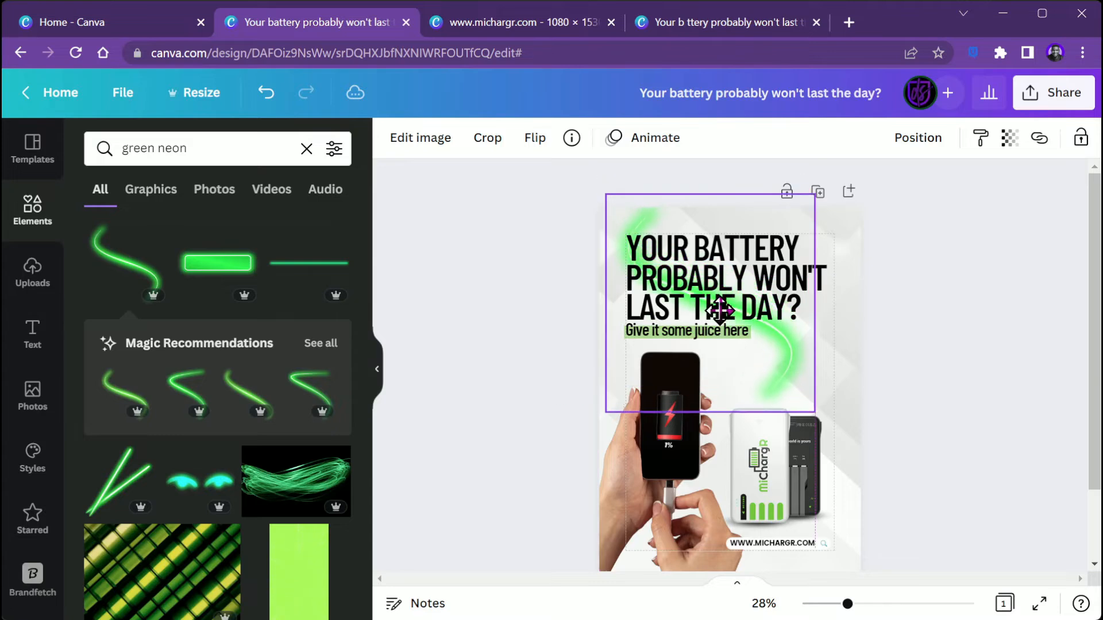
click(709, 457)
Add the green neon zigzag scribble to the flyer and move it up behind the headline.
scroll(205, 337, down, 3)
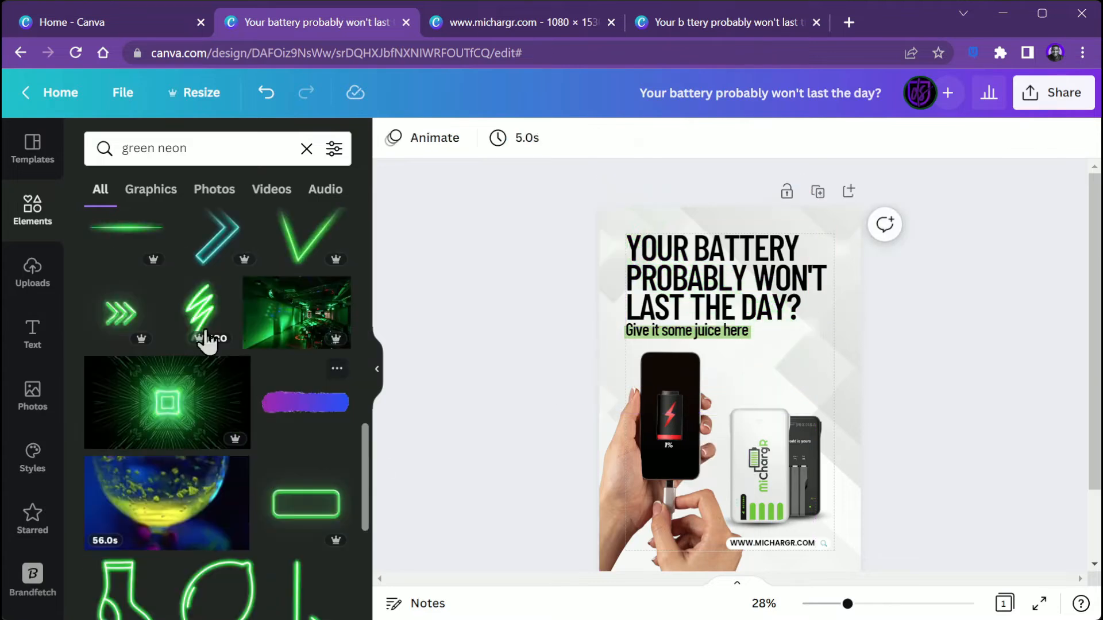
click(197, 310)
scroll(204, 330, down, 3)
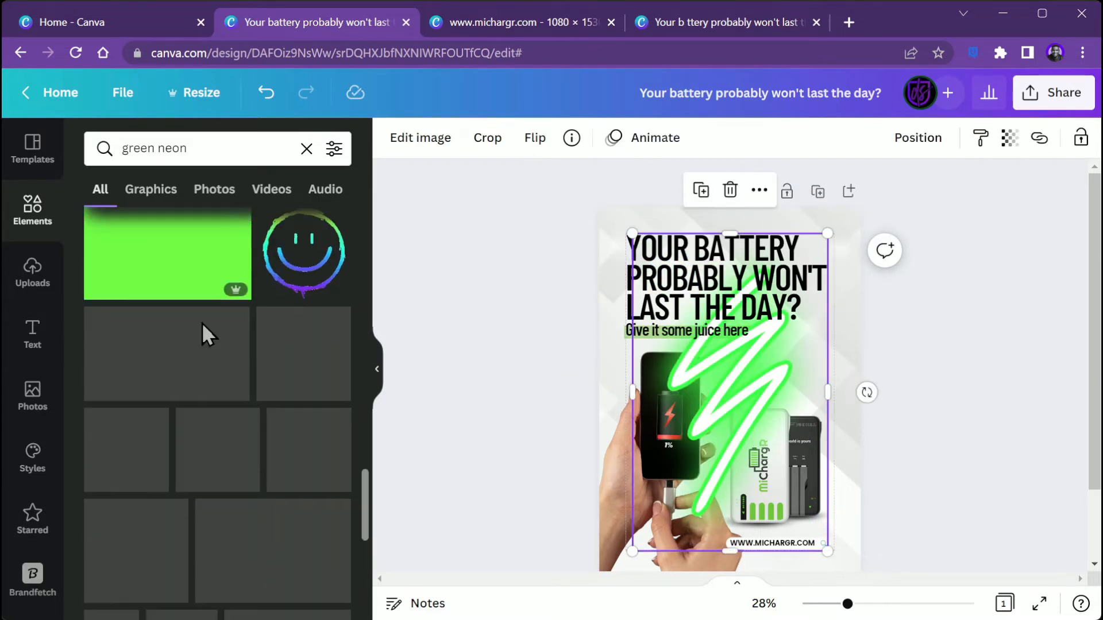
scroll(204, 336, down, 3)
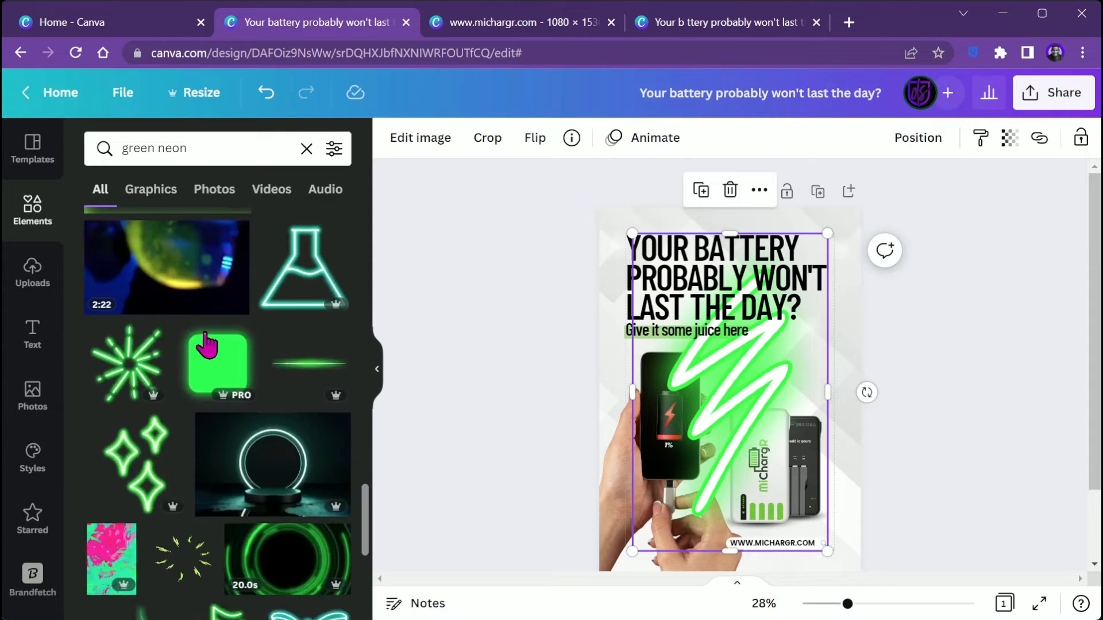
drag(706, 393, 745, 314)
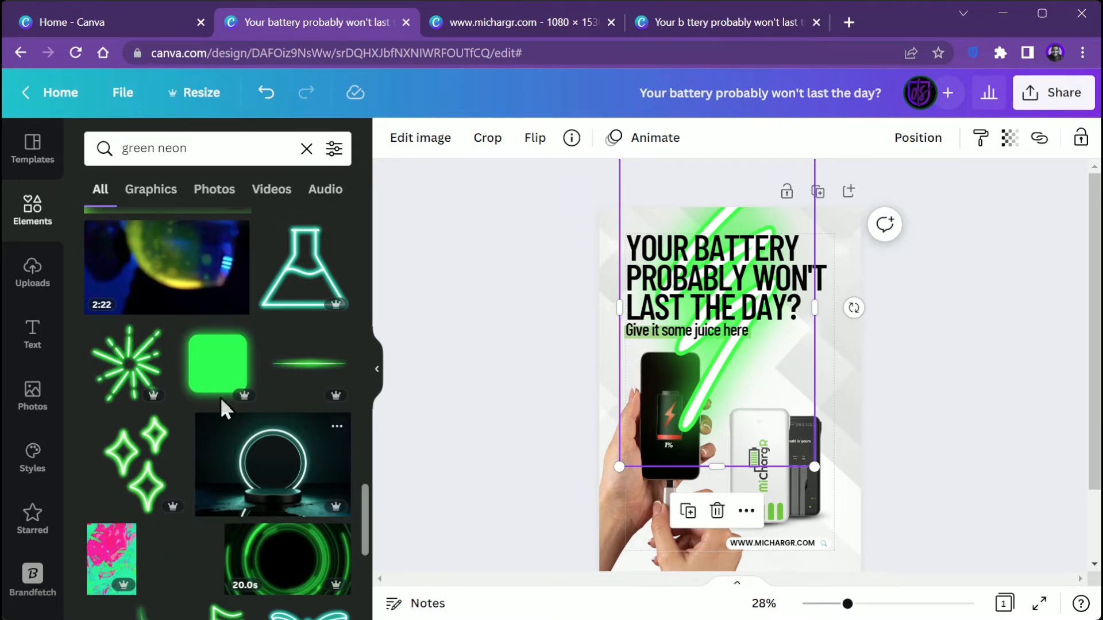
Set the neon scribble's blur to about 83 so it becomes a soft green glow.
click(426, 148)
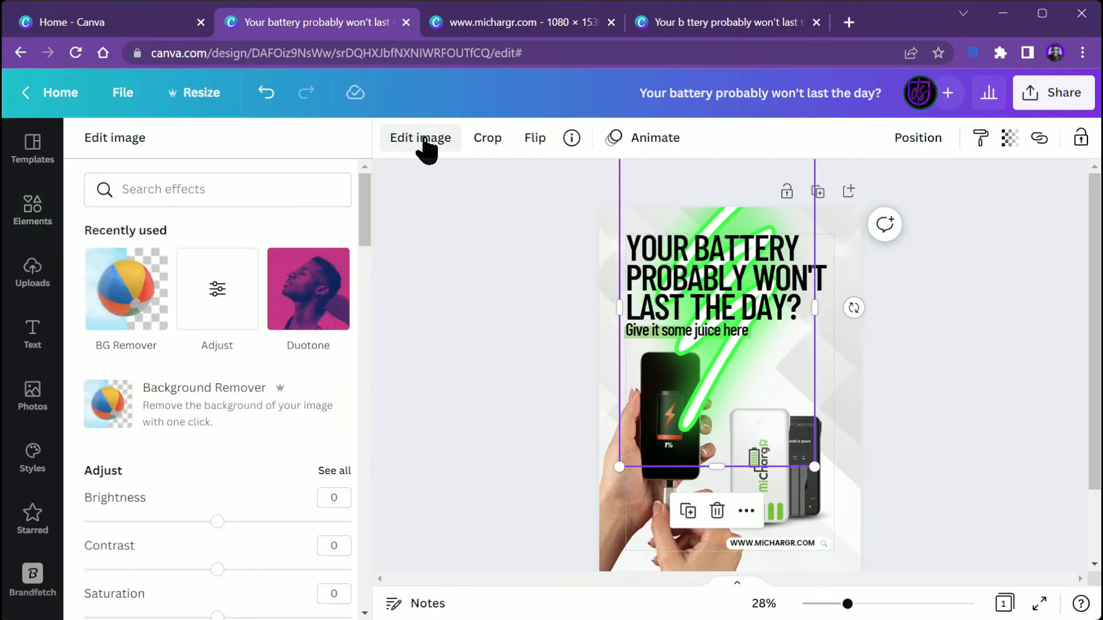
scroll(212, 419, down, 5)
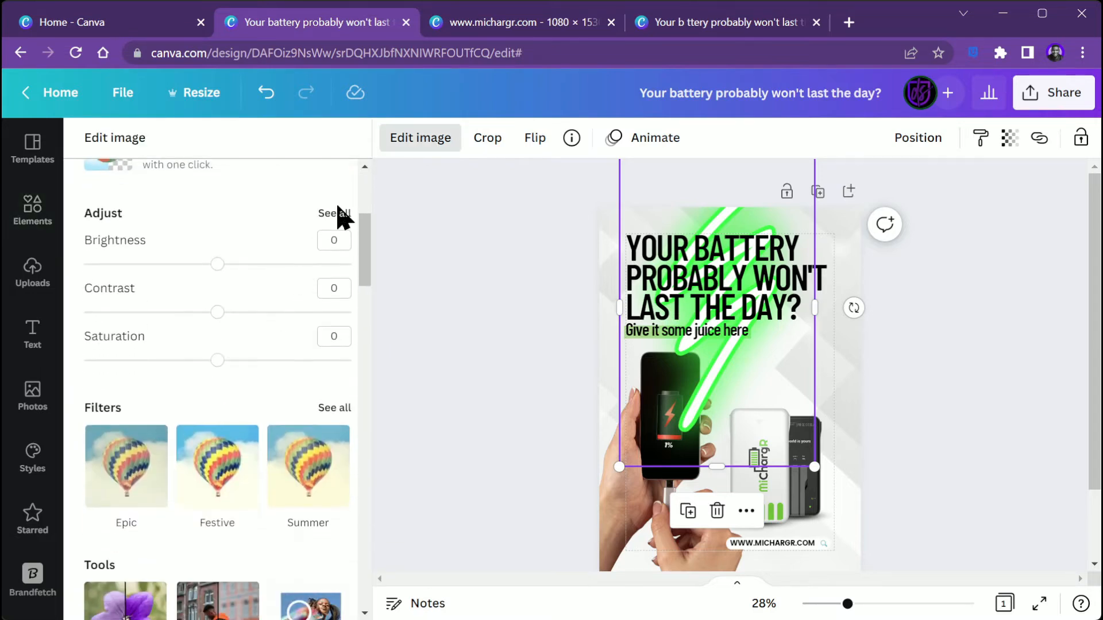
click(341, 214)
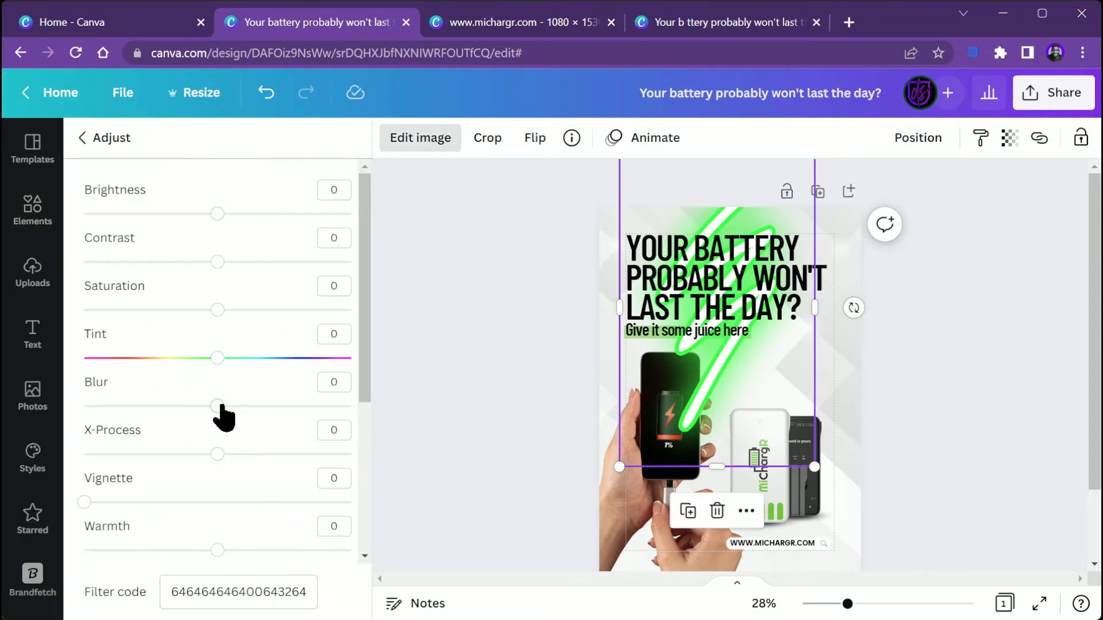
drag(223, 418, 309, 421)
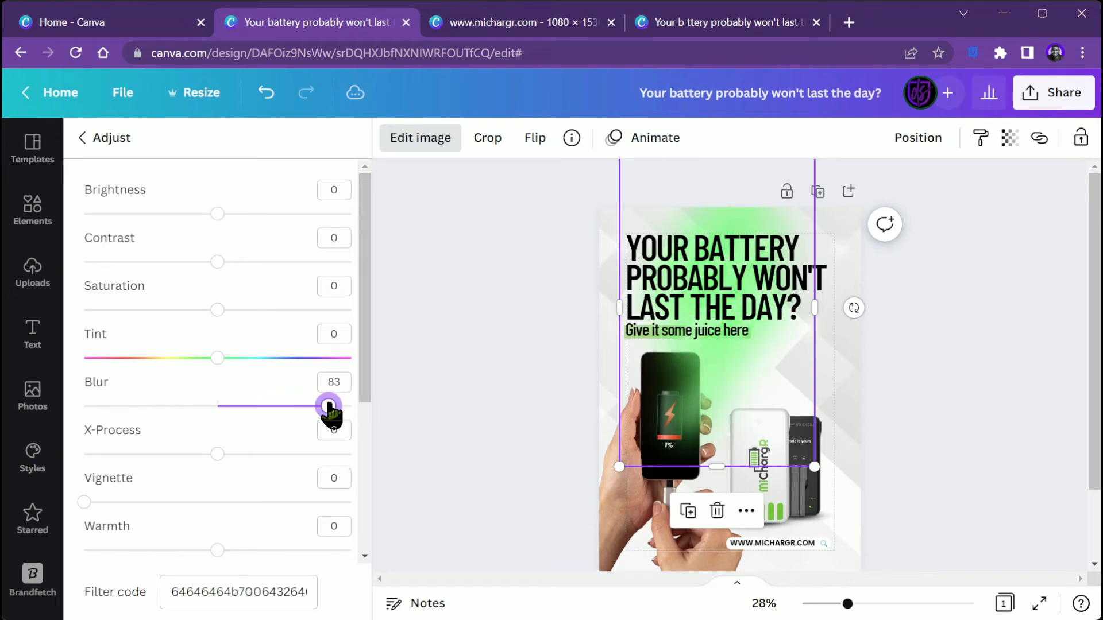
key(Escape)
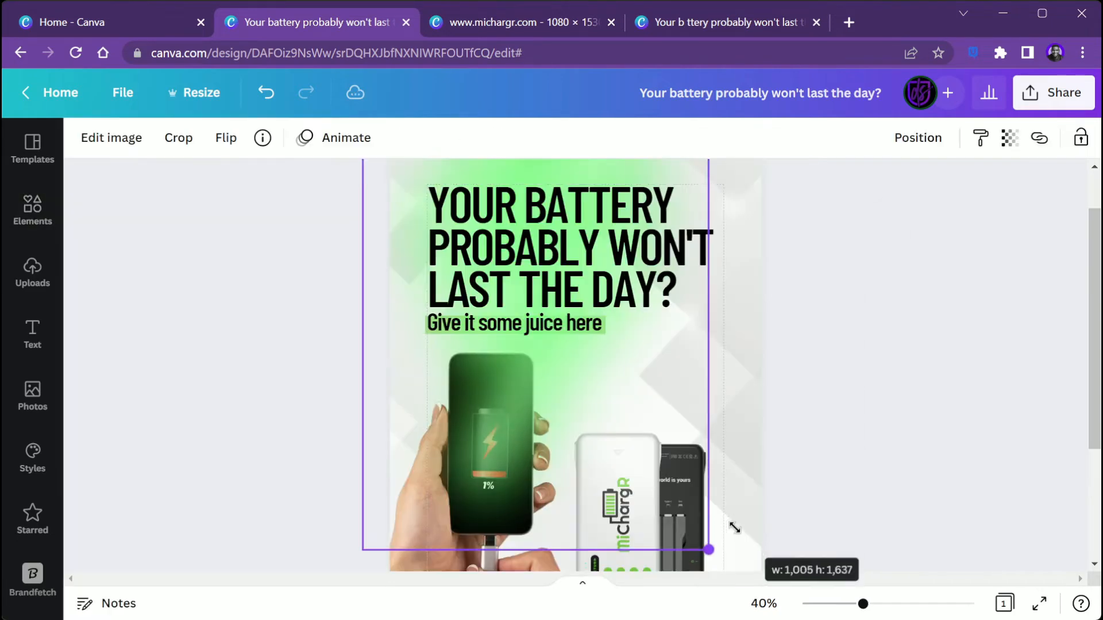
Shrink the blurred green glow and move it down the flyer.
drag(706, 544, 688, 516)
scroll(848, 465, up, 1)
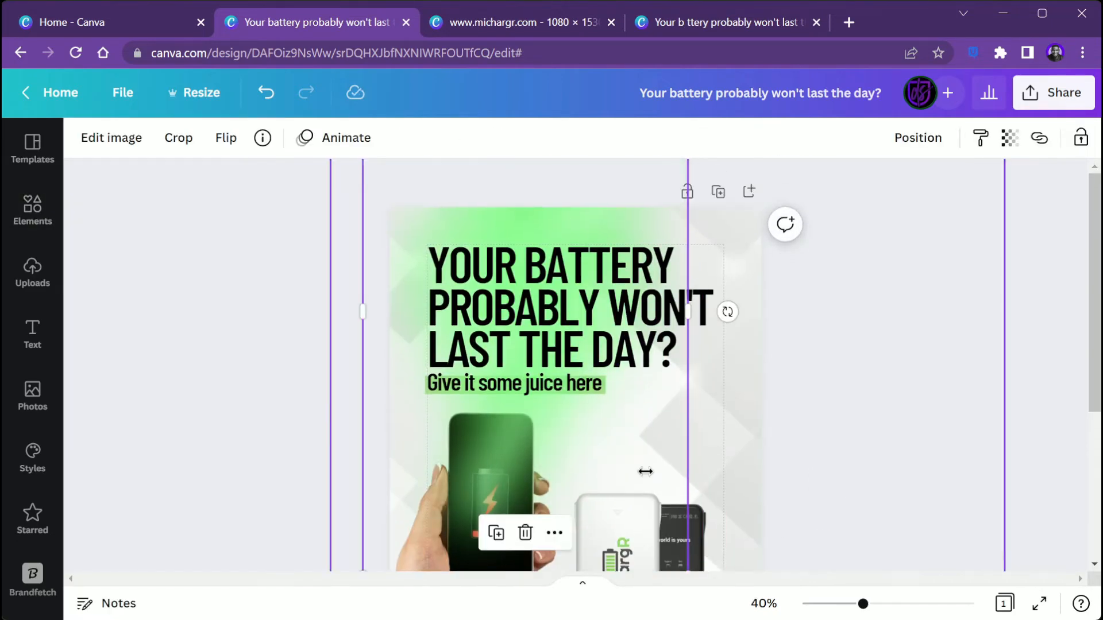
drag(550, 452, 545, 548)
Layer the green glow behind the phone, text and products, directly above the grey background.
click(918, 137)
click(819, 199)
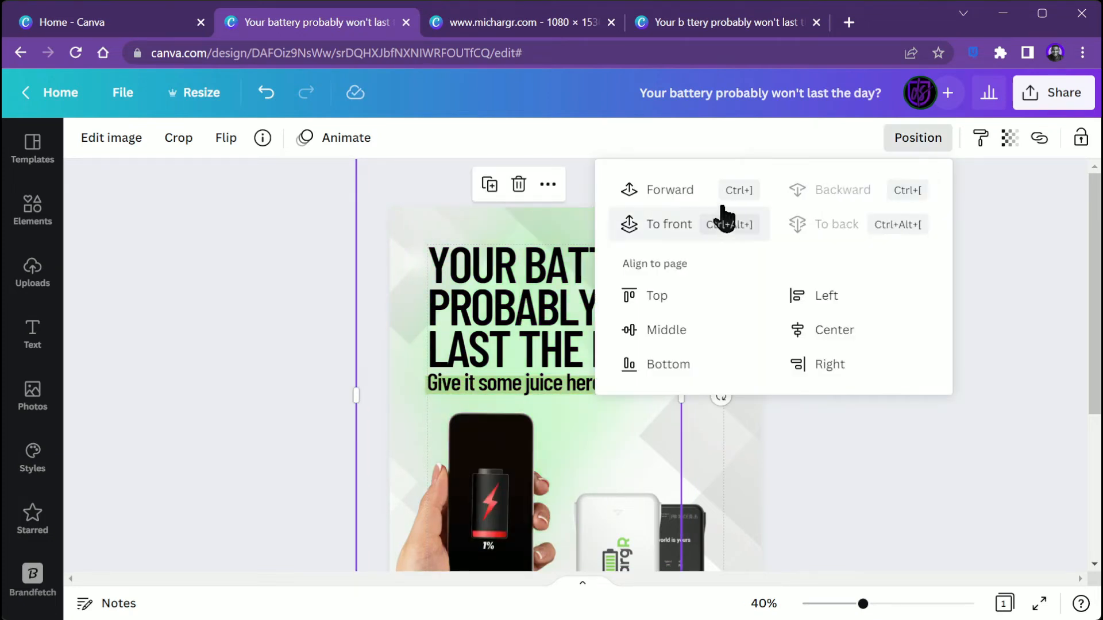
click(689, 191)
click(911, 139)
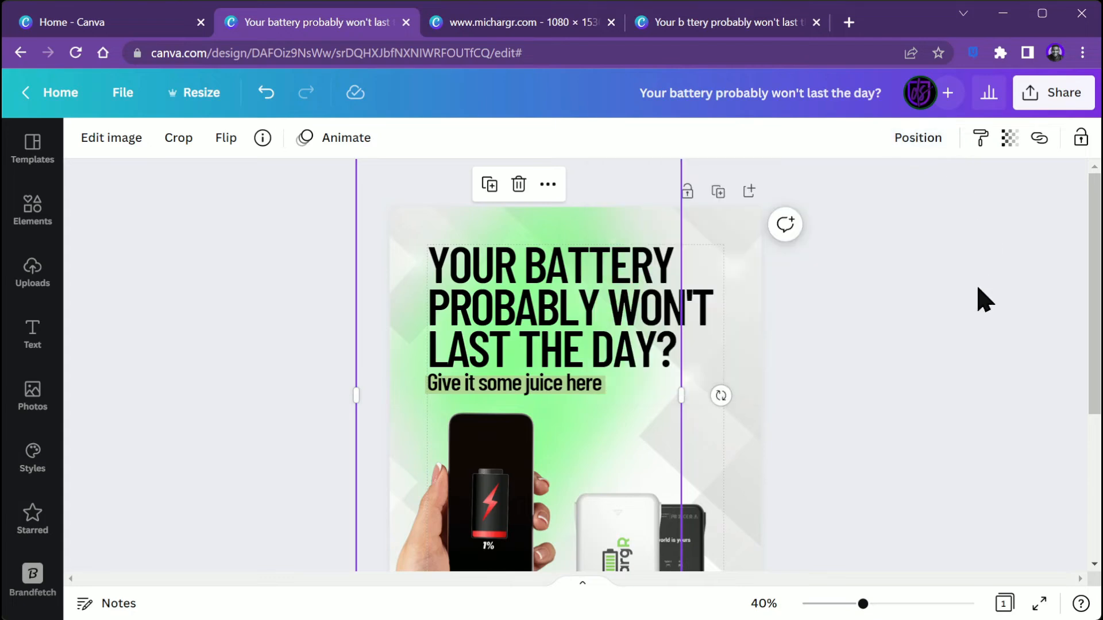
Set the green glow's transparency to 44.
scroll(964, 304, down, 1)
scroll(960, 310, up, 1)
click(1009, 139)
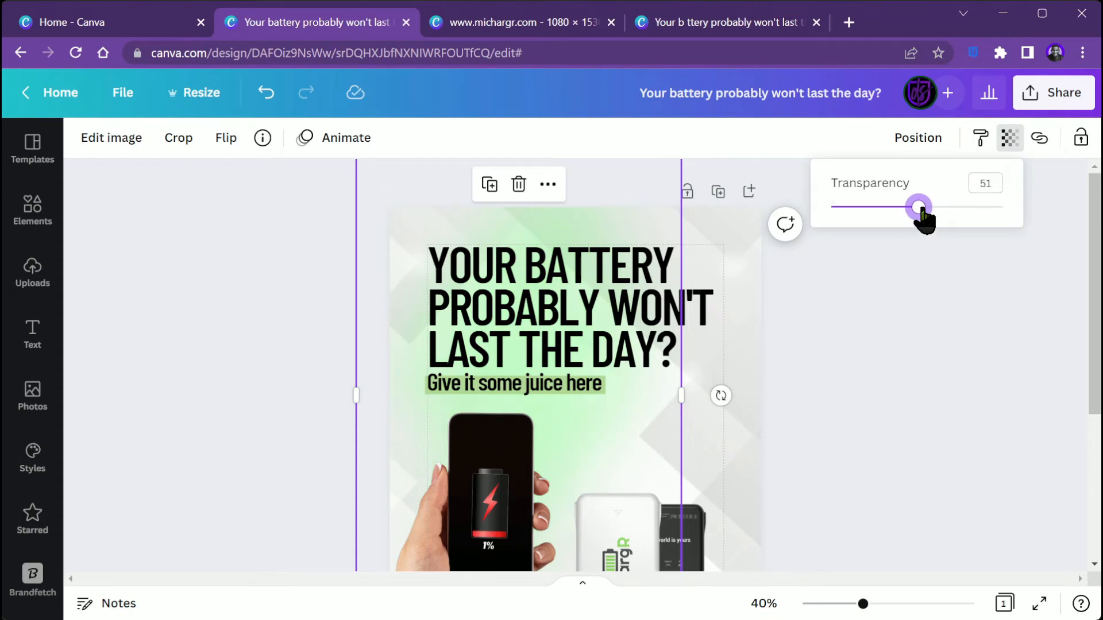
drag(909, 213, 907, 208)
Shrink the green glow further and position it behind the middle of the headline and the top of the phone.
scroll(580, 413, down, 4)
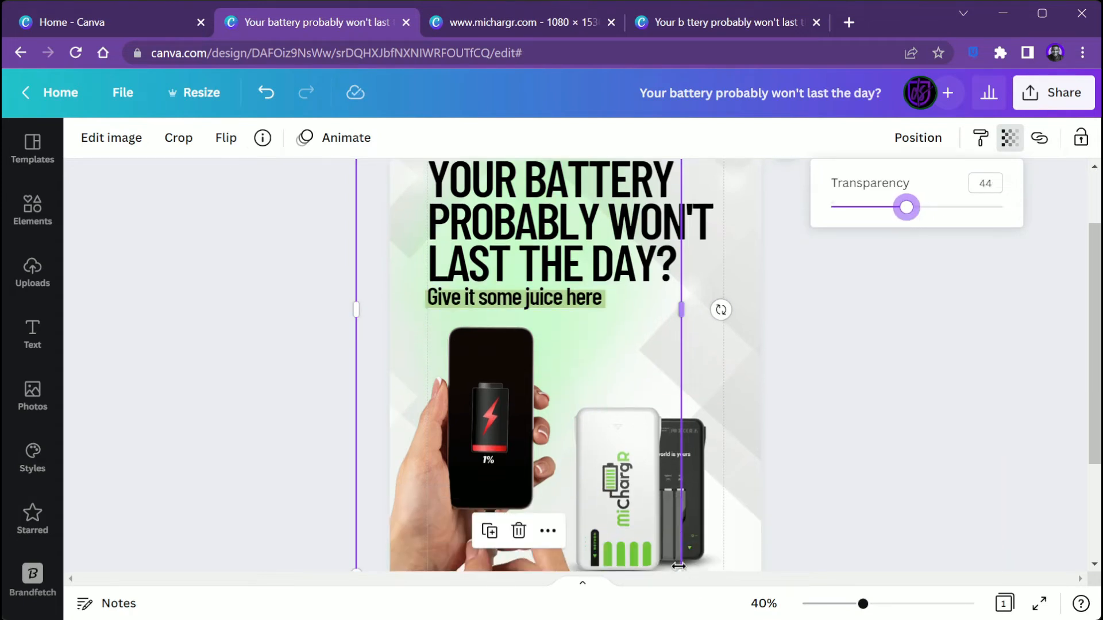
scroll(636, 486, down, 2)
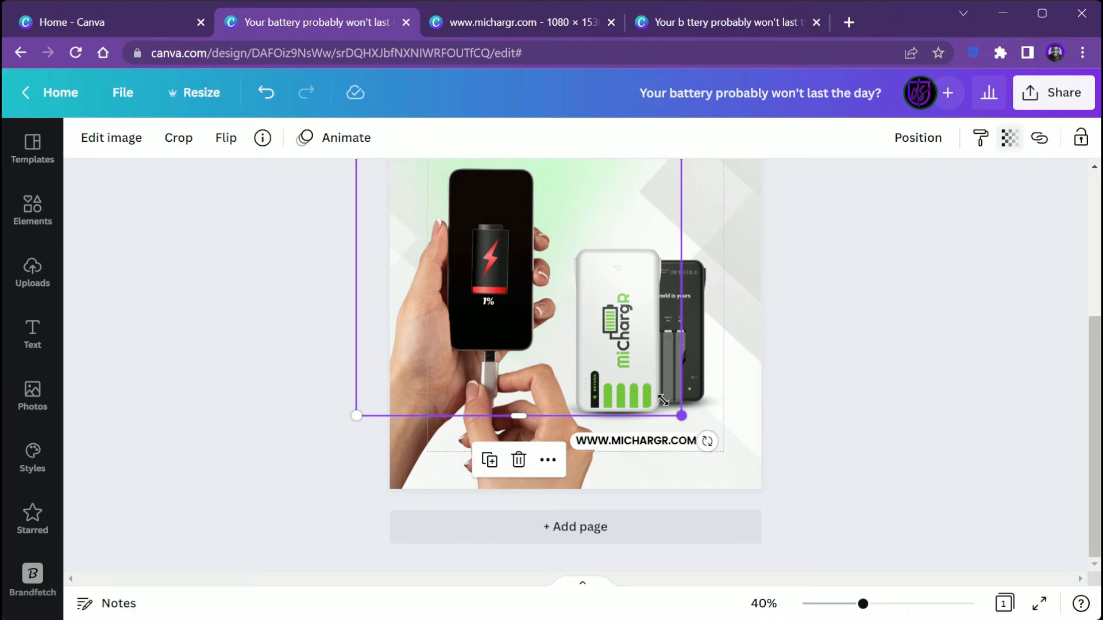
drag(681, 416, 552, 278)
scroll(446, 234, up, 6)
drag(440, 222, 505, 241)
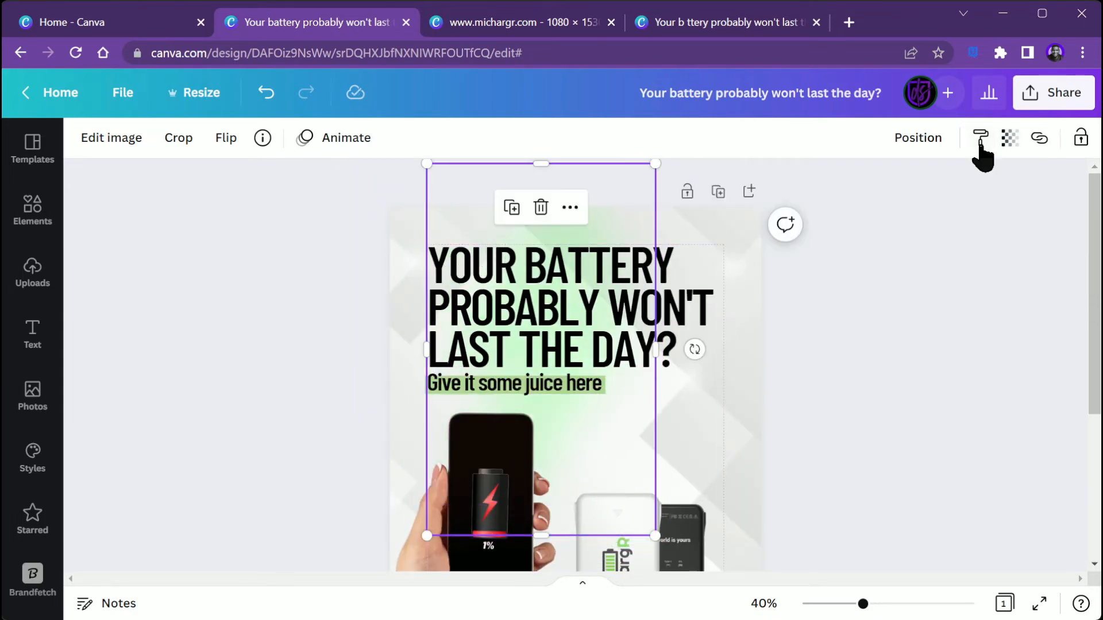
Set the green glow's transparency to about 65 and view the whole flyer.
click(1009, 137)
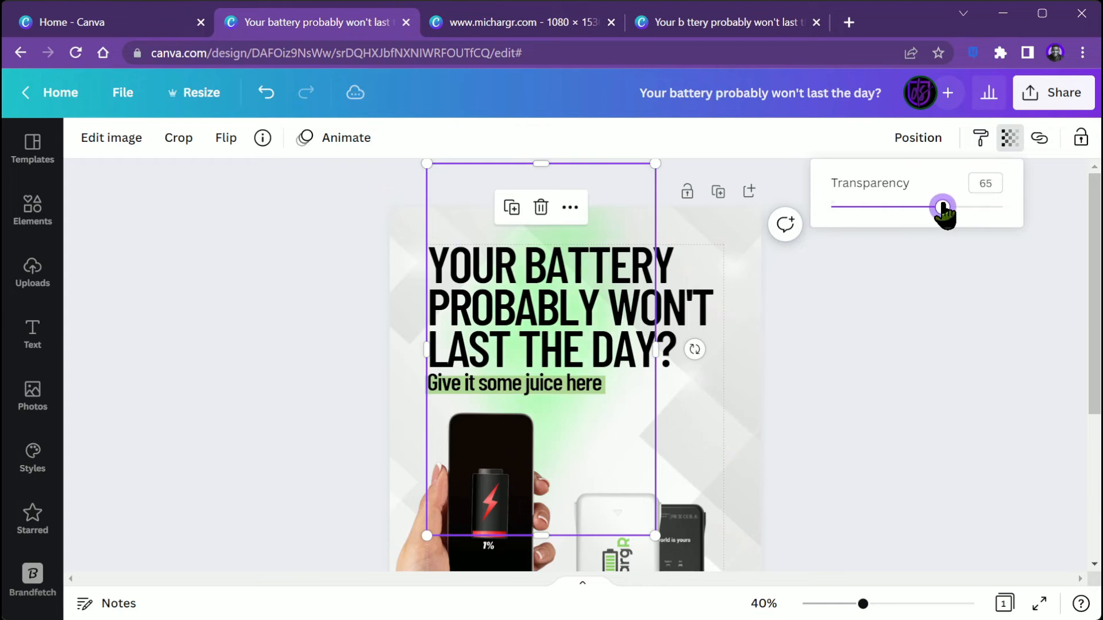
click(247, 354)
scroll(246, 355, down, 4)
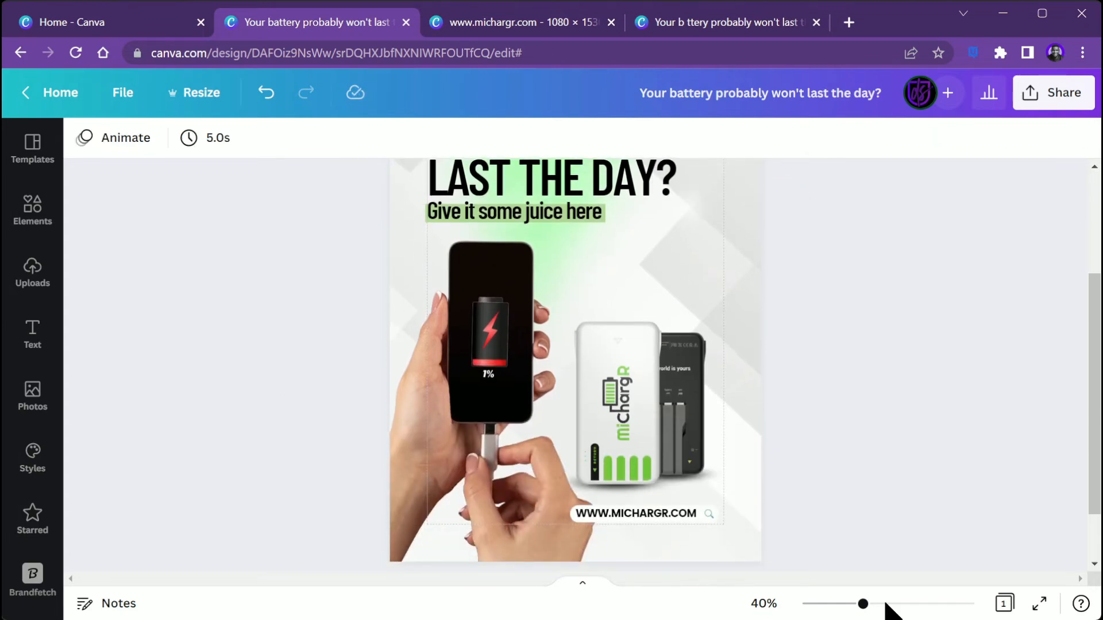
click(765, 605)
click(752, 521)
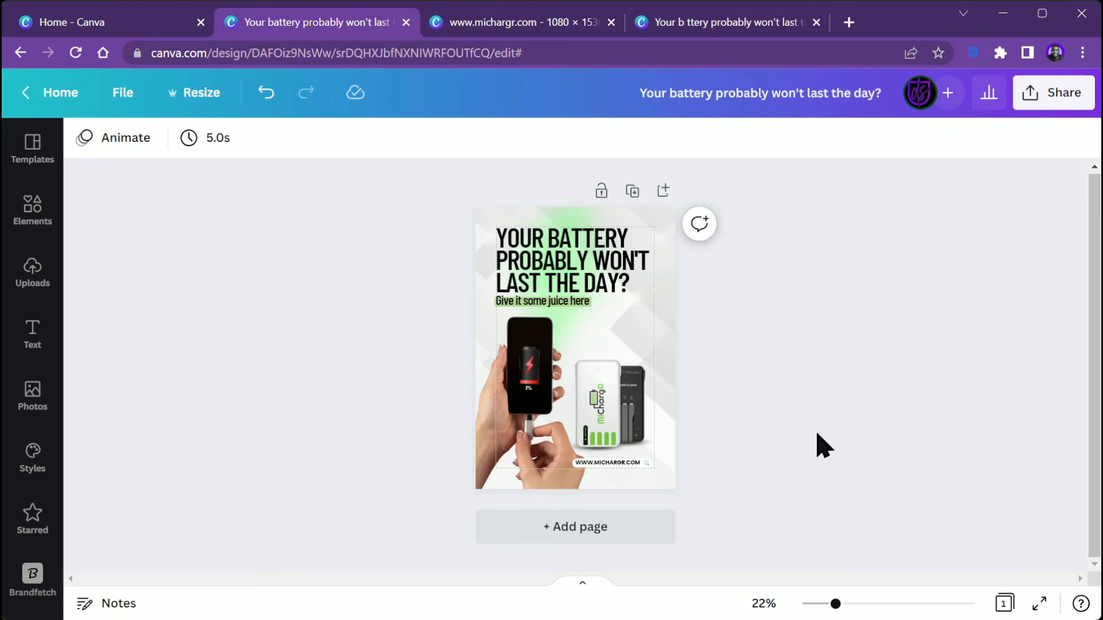
Duplicate the headline and give the copy a Hollow text effect with thickness 5.
scroll(630, 246, up, 5)
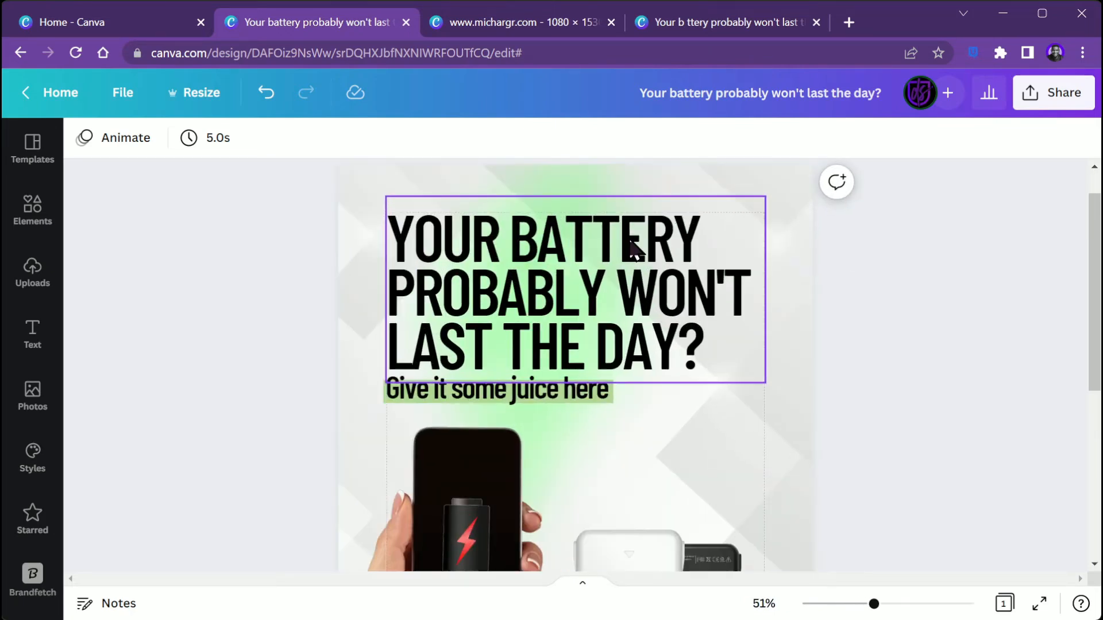
click(632, 248)
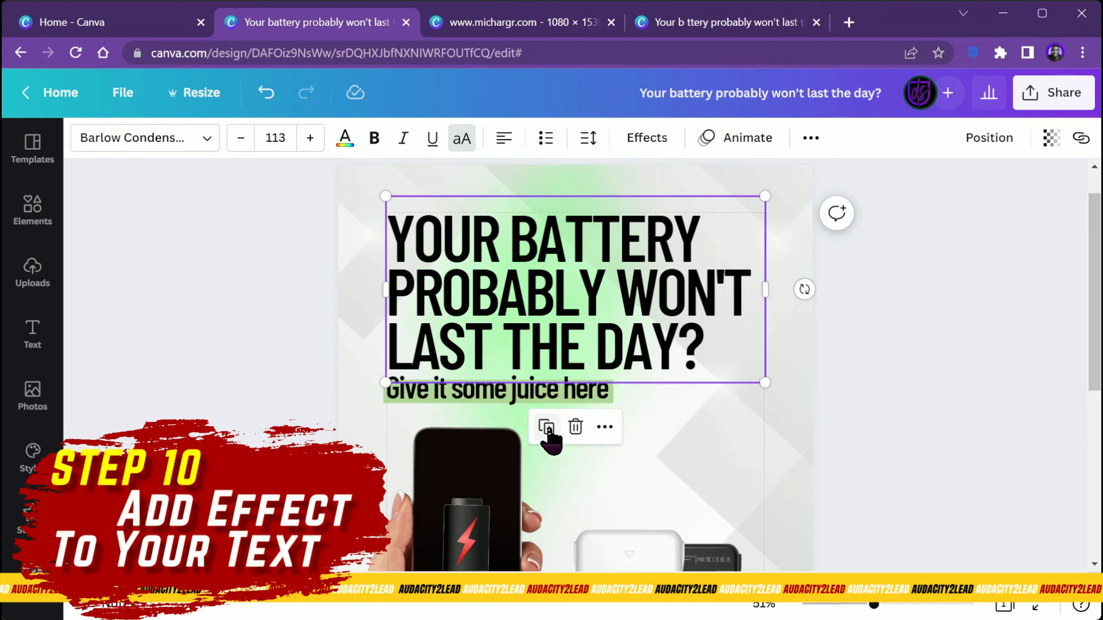
click(547, 430)
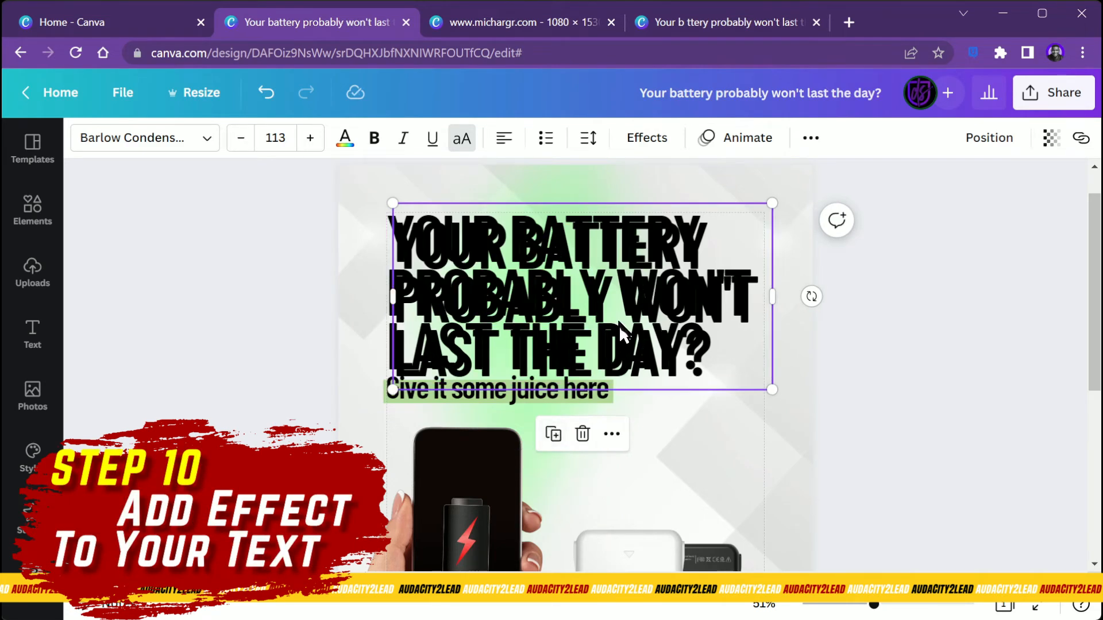
click(648, 138)
click(127, 379)
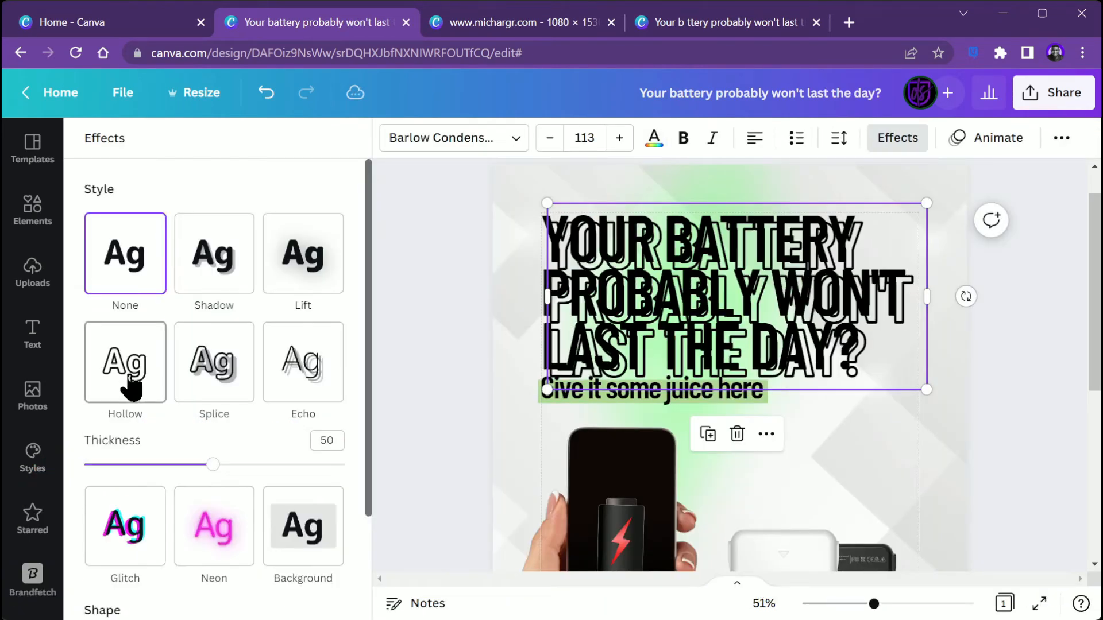
drag(212, 466, 100, 465)
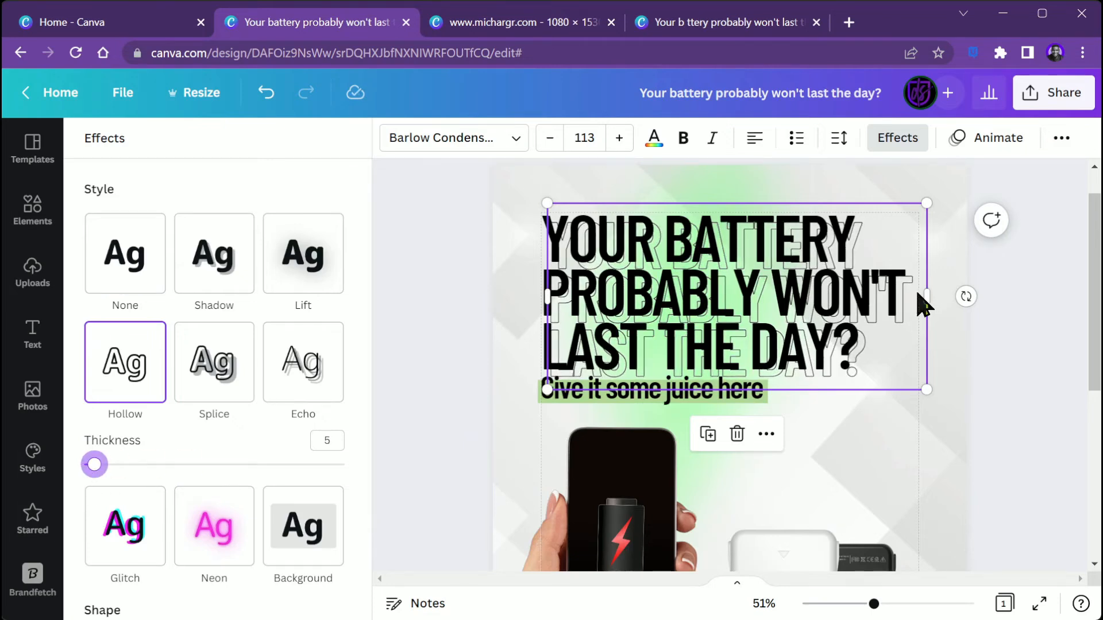
Bring the hollow headline copy closer to the original, leaving its thin outline slightly below and beside the letters.
ctrl+scroll(923, 304, up, 3)
key(ctrl+/)
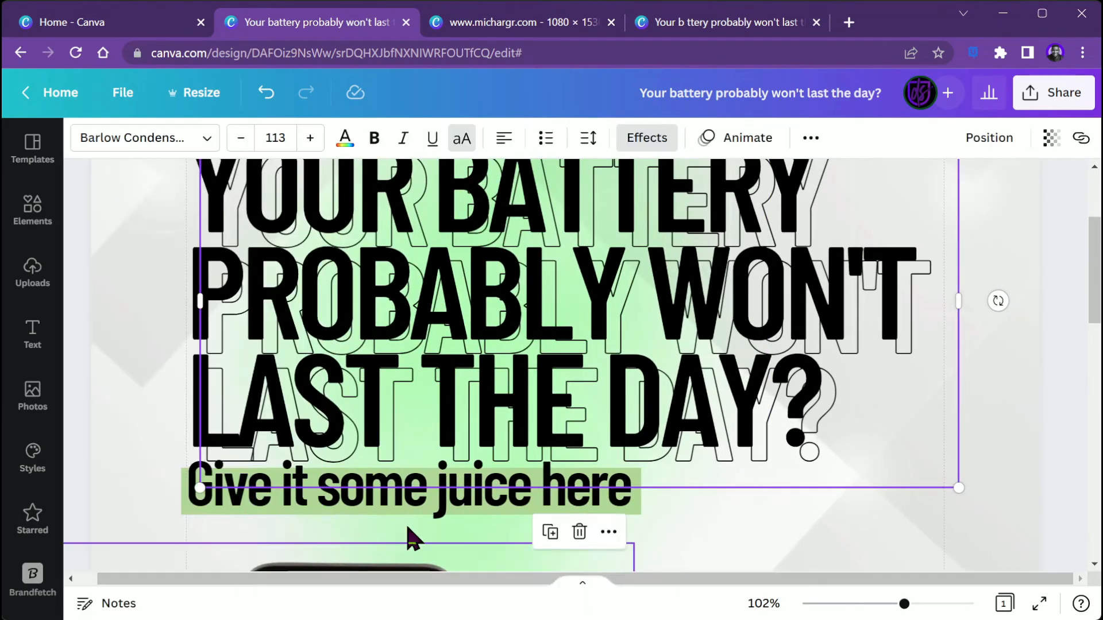
key(ctrl+z)
key(ctrl+z)
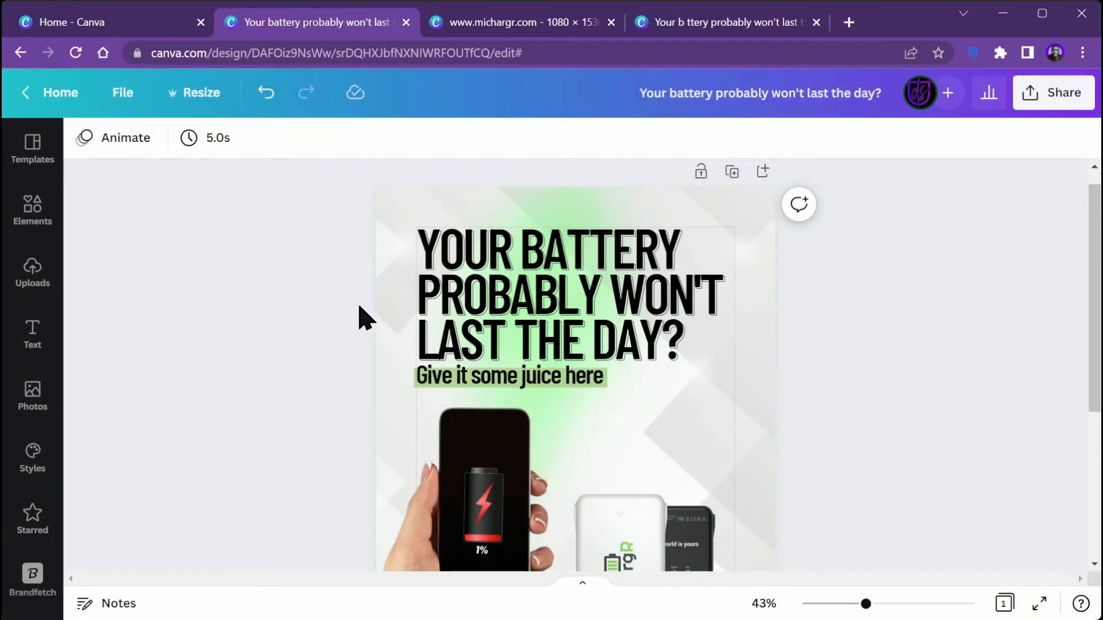
Search the design elements for "low battery" and add the outlined battery graphic with the red charge bar.
click(29, 215)
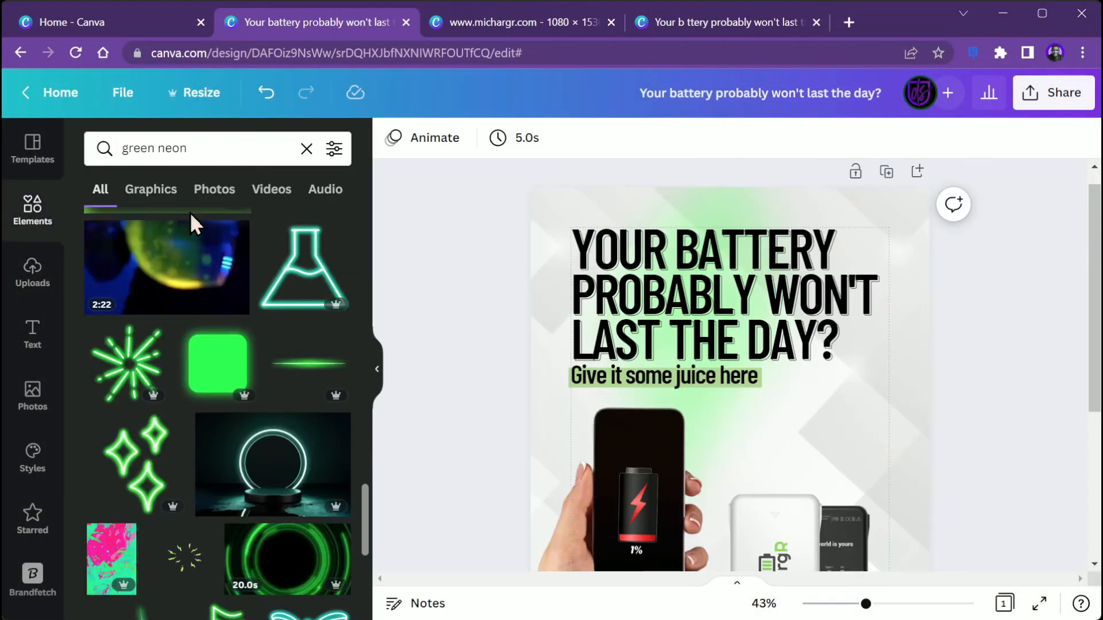
triple_click(208, 156)
text(low)
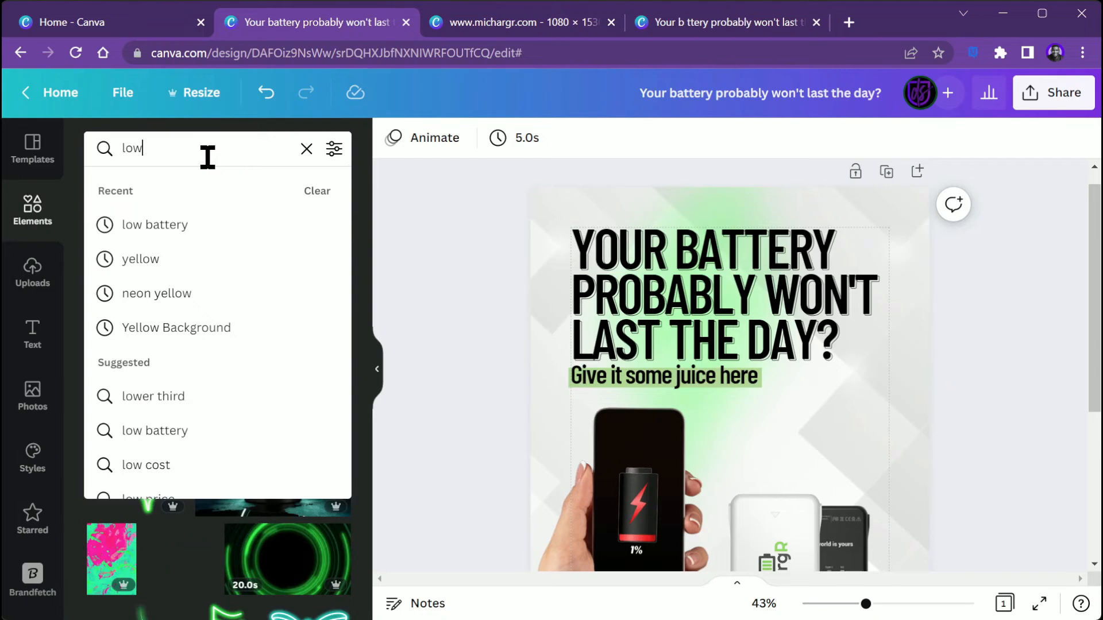
click(152, 224)
click(217, 311)
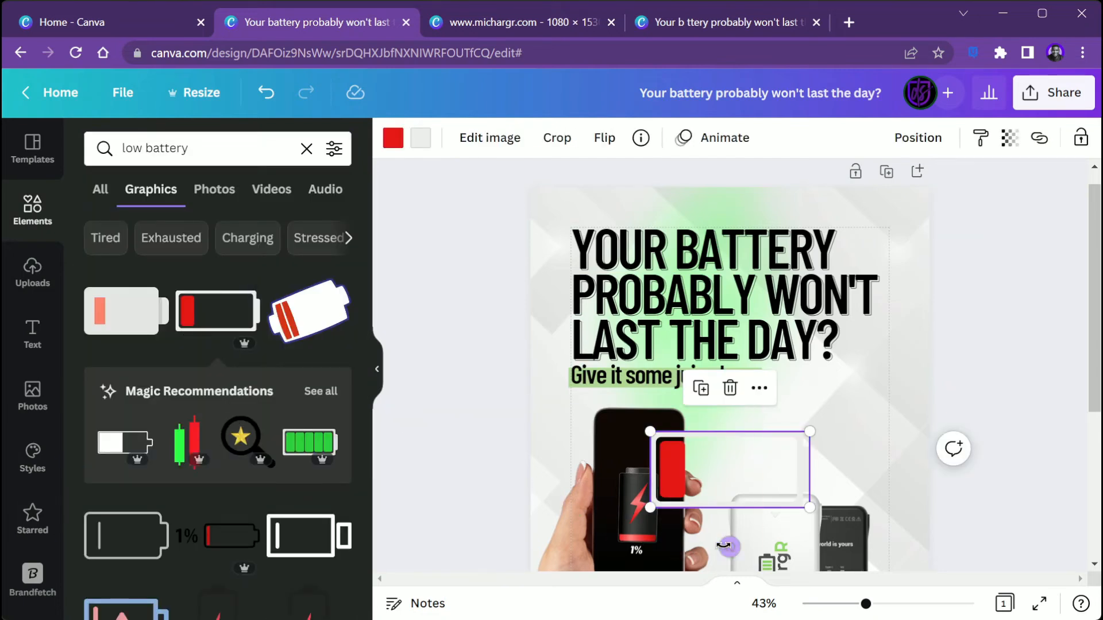
Rotate the battery graphic to -90°, recolour its outline black and shrink it to about 272 × 130.
drag(729, 547, 792, 475)
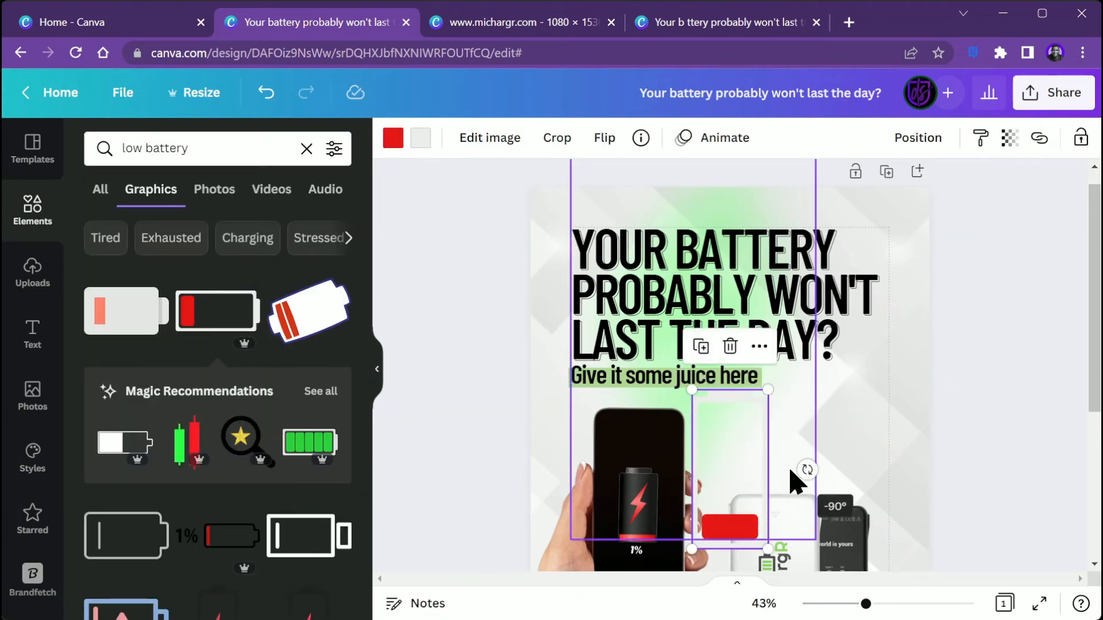
click(421, 138)
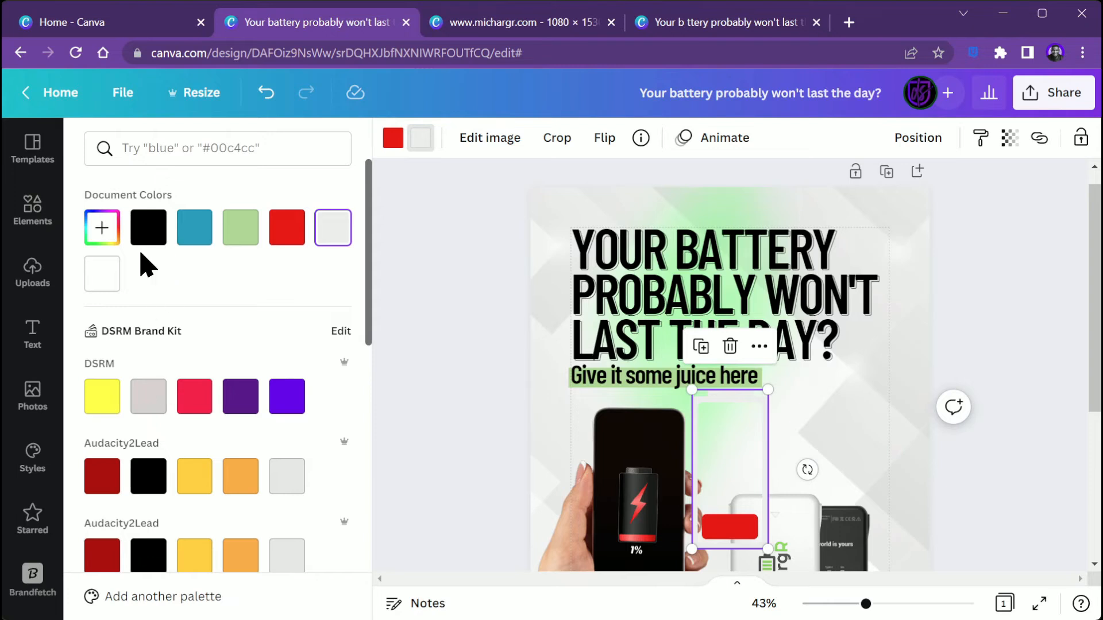
click(148, 227)
drag(768, 389, 739, 448)
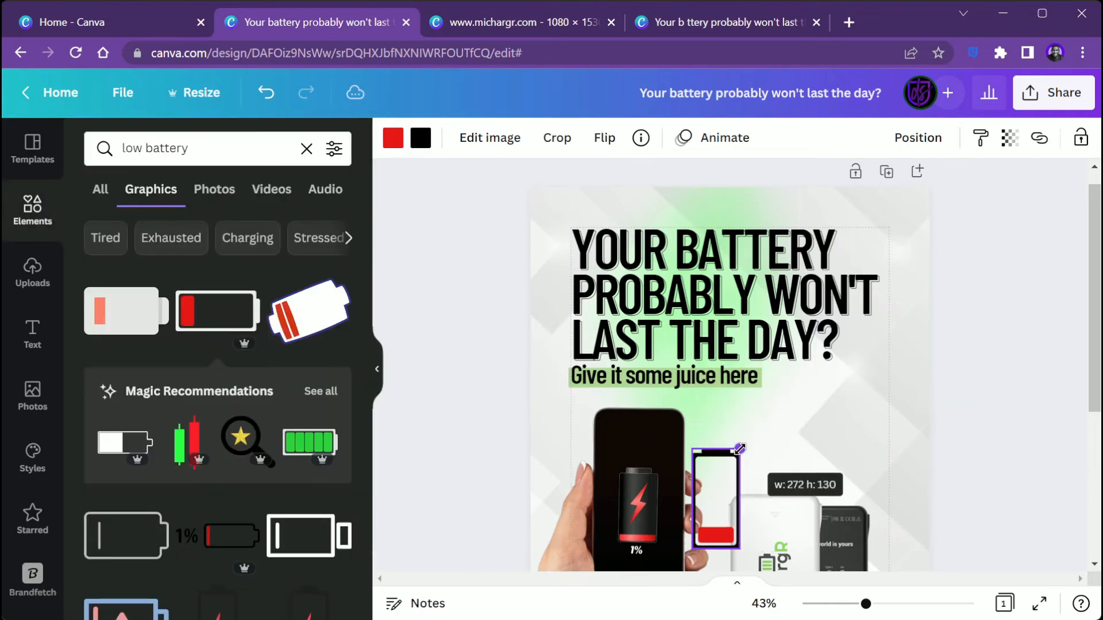
Move the battery graphic over the A of "BATTERY" and remove that letter from the headline, leaving a gap.
drag(764, 494, 769, 231)
scroll(767, 233, up, 3)
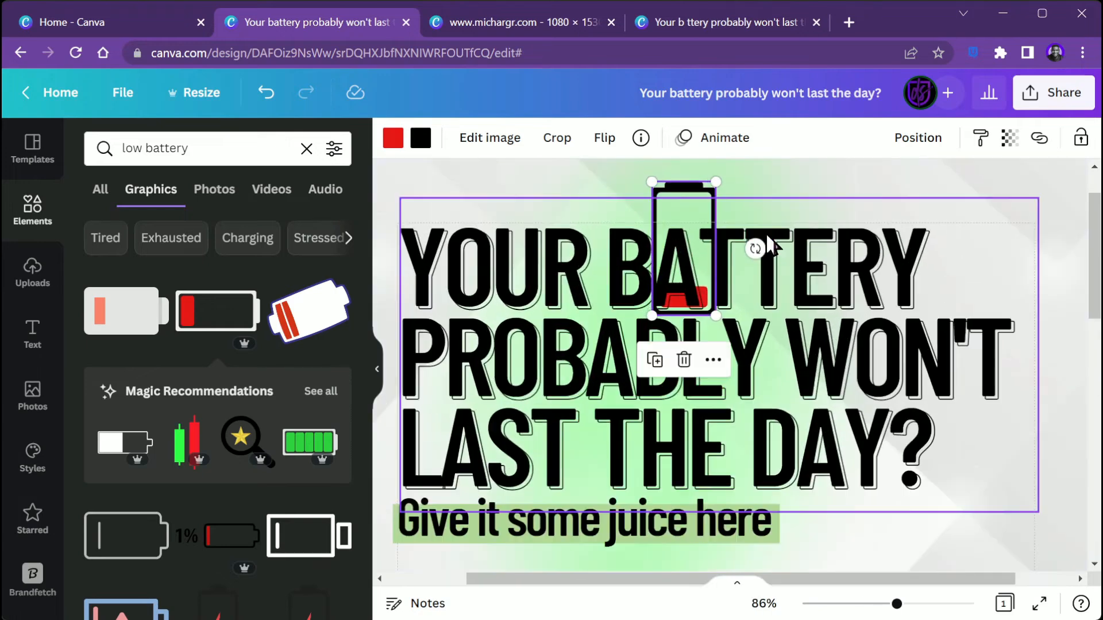
scroll(766, 241, down, 2)
click(722, 205)
key(BackSpace)
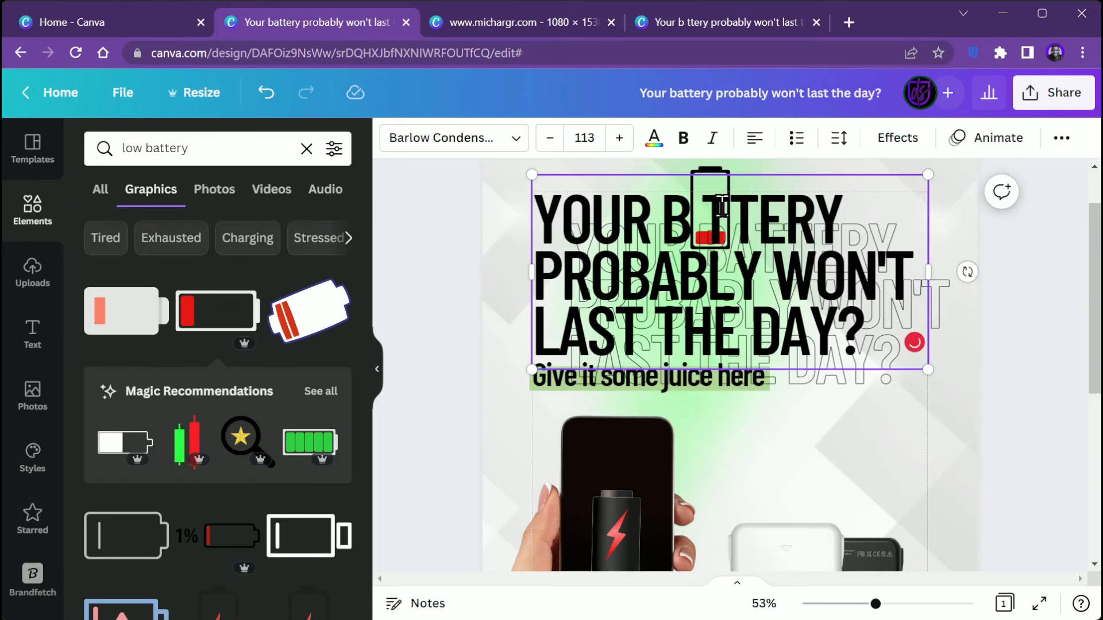
Pull the hollow headline copy away from the original and delete it.
click(459, 205)
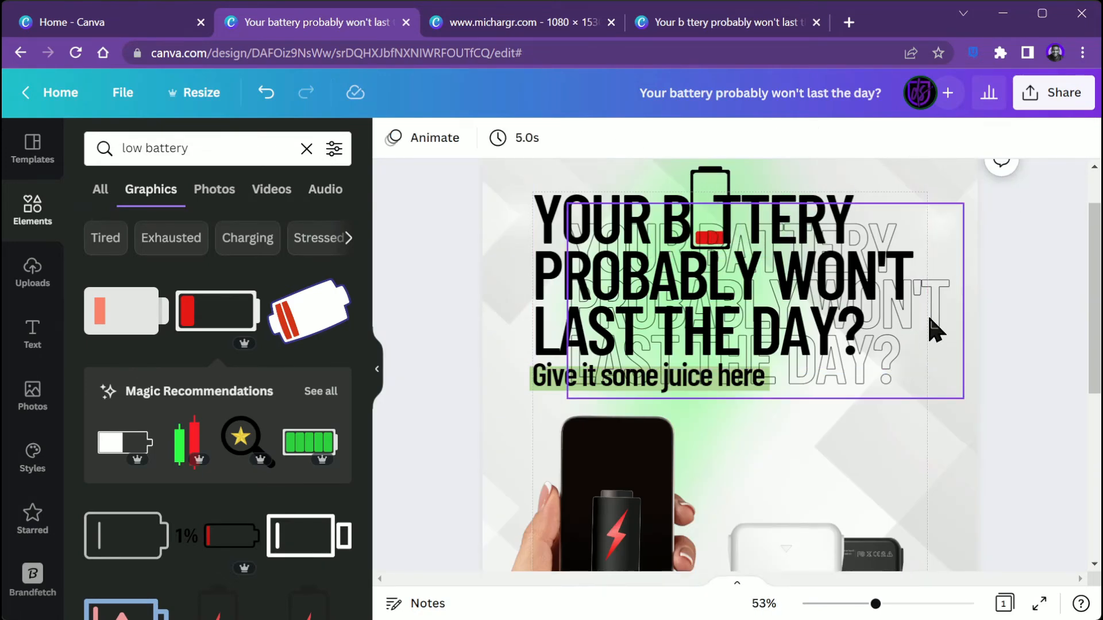
drag(934, 329, 977, 373)
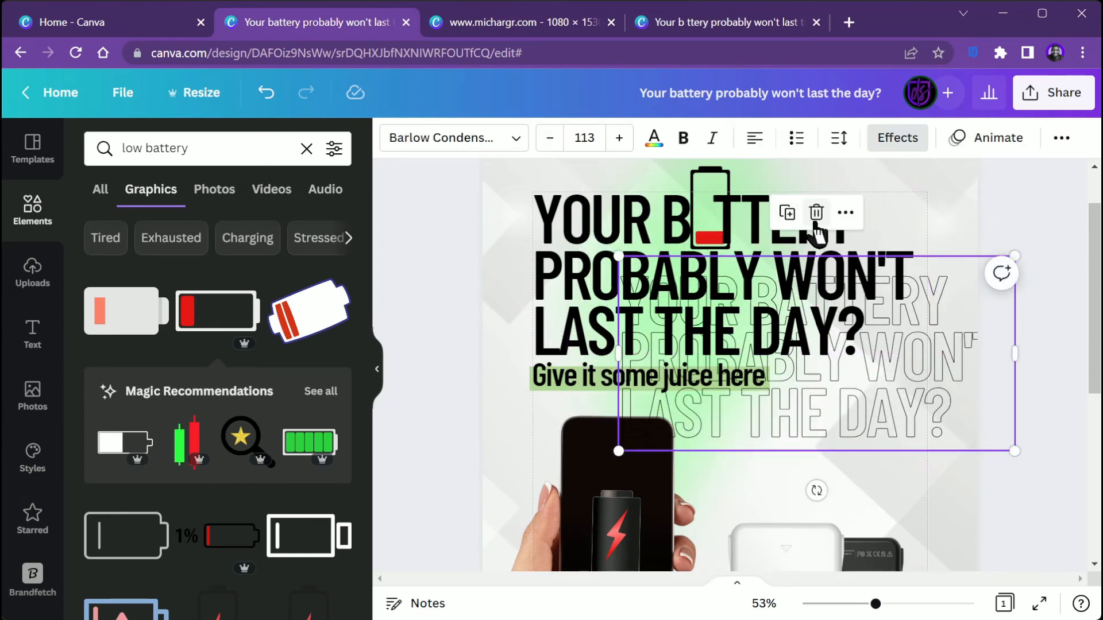
click(816, 214)
Shrink the battery graphic to letter height and fit it into the gap in "B TTERY".
click(709, 207)
drag(729, 247, 706, 228)
scroll(735, 195, up, 5)
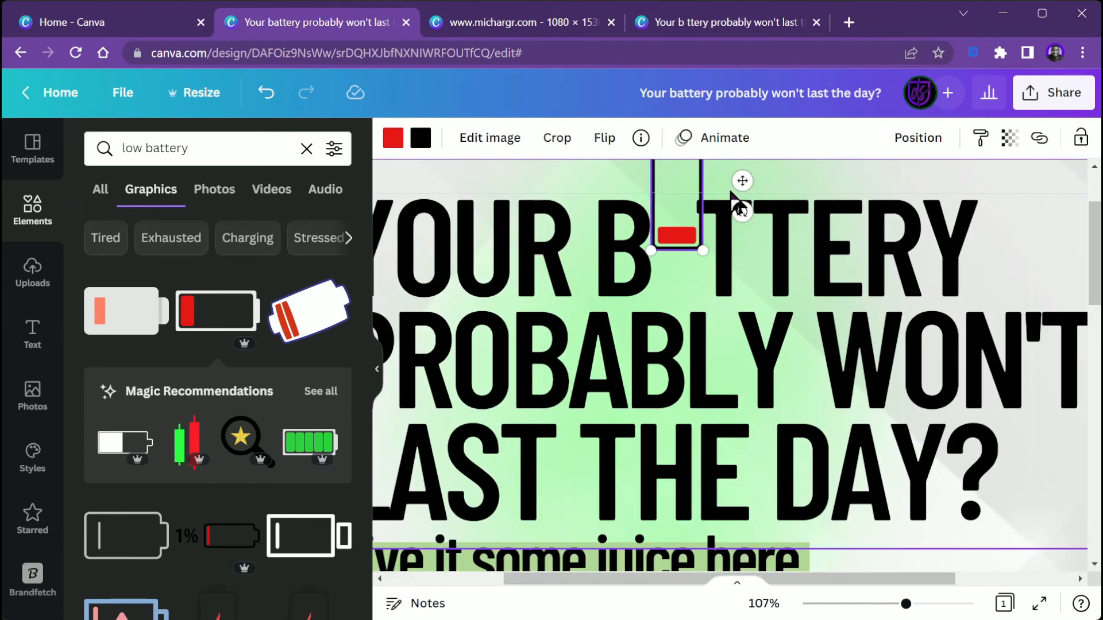
click(377, 377)
drag(556, 180, 551, 229)
click(531, 239)
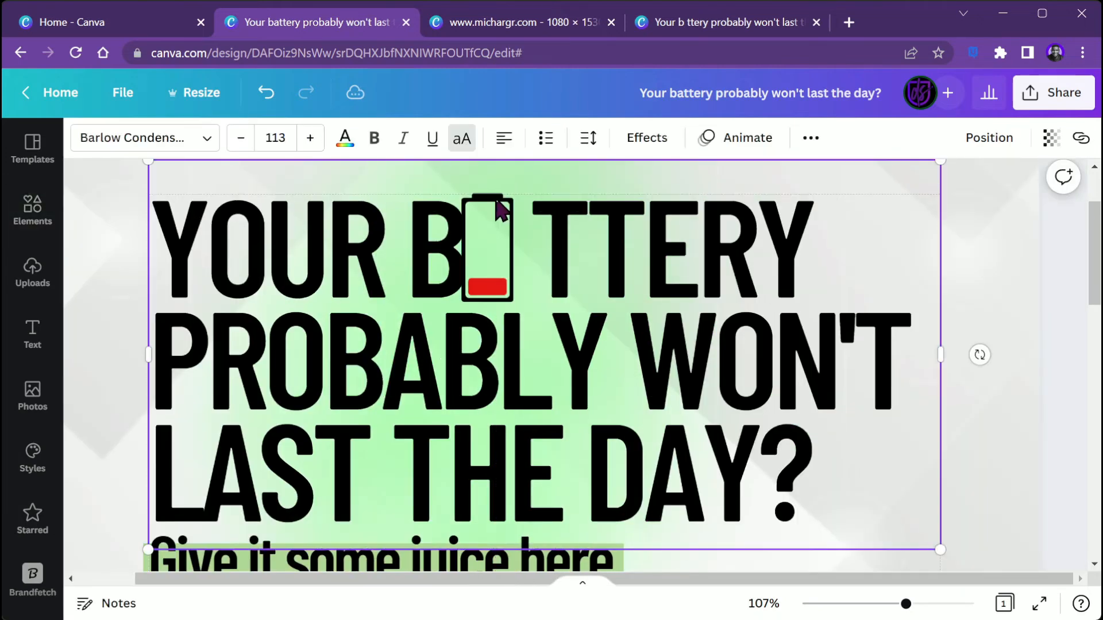
Send the headline text one layer backward.
click(130, 206)
click(428, 277)
click(1002, 141)
click(907, 193)
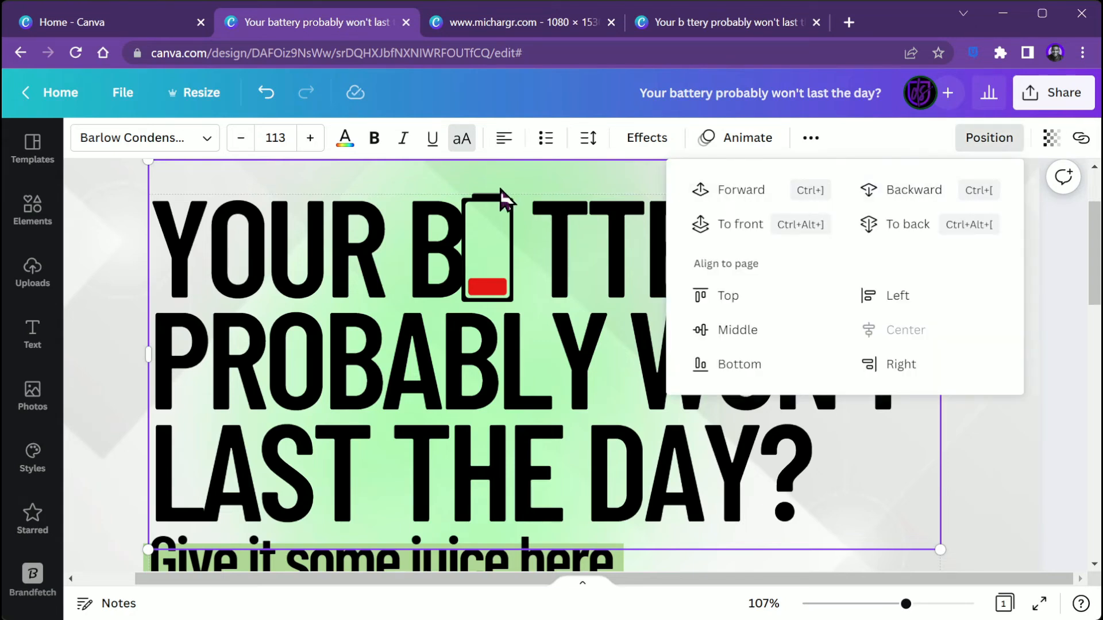
Tilt the battery graphic slightly clockwise and nudge it to fit as the missing A in the headline.
click(506, 201)
drag(552, 263, 597, 315)
drag(487, 283, 487, 280)
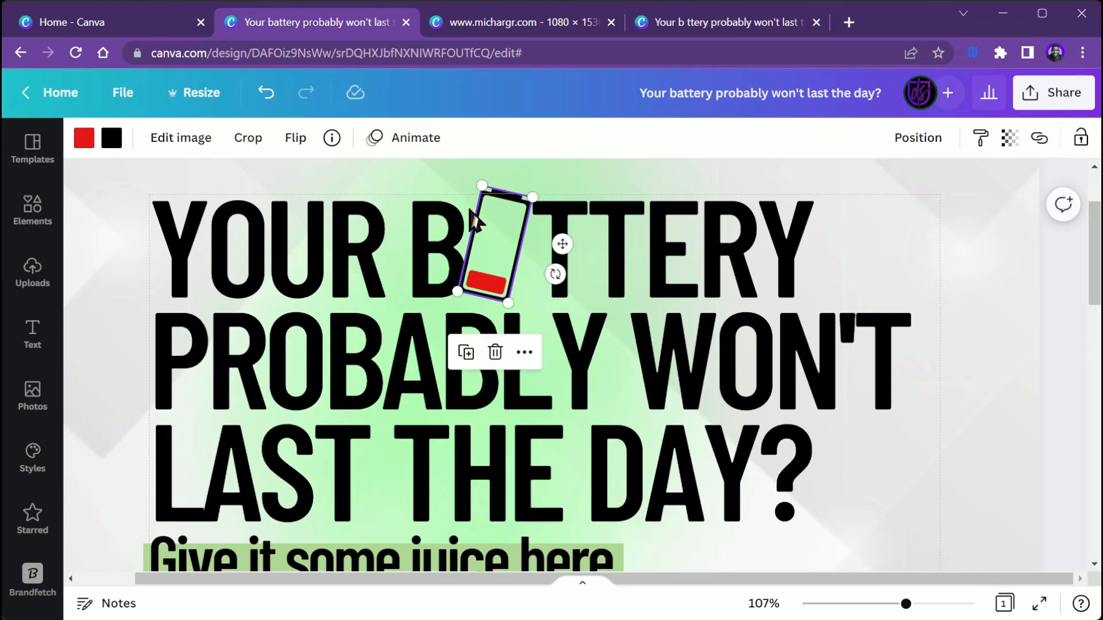
click(104, 283)
scroll(102, 283, down, 3)
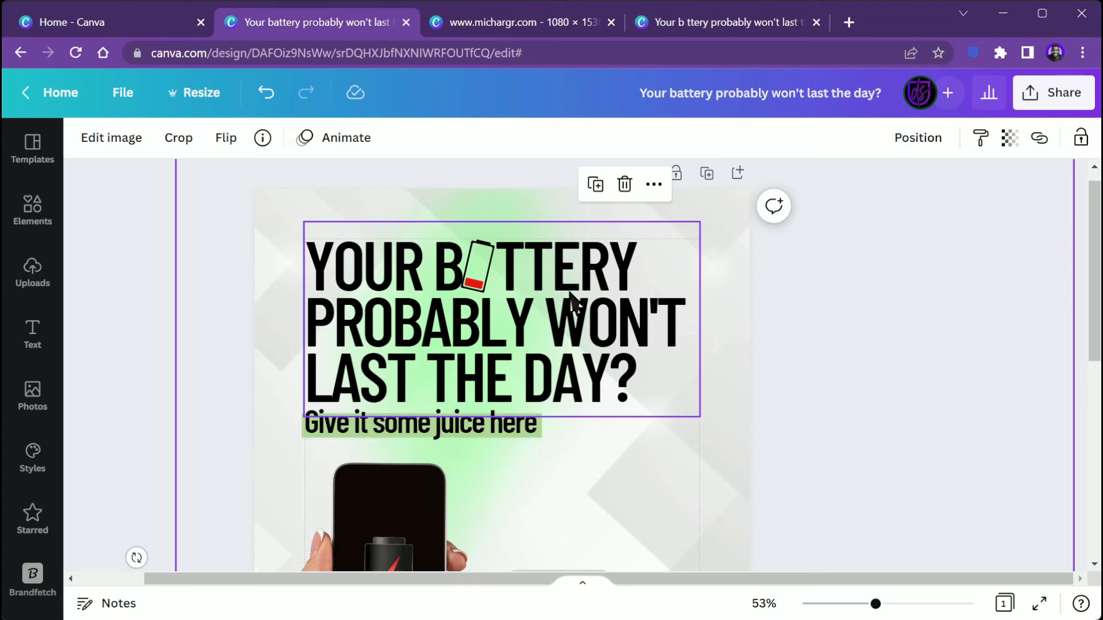
Duplicate the headline text and lay the copy over the original, slightly below it.
scroll(543, 244, up, 3)
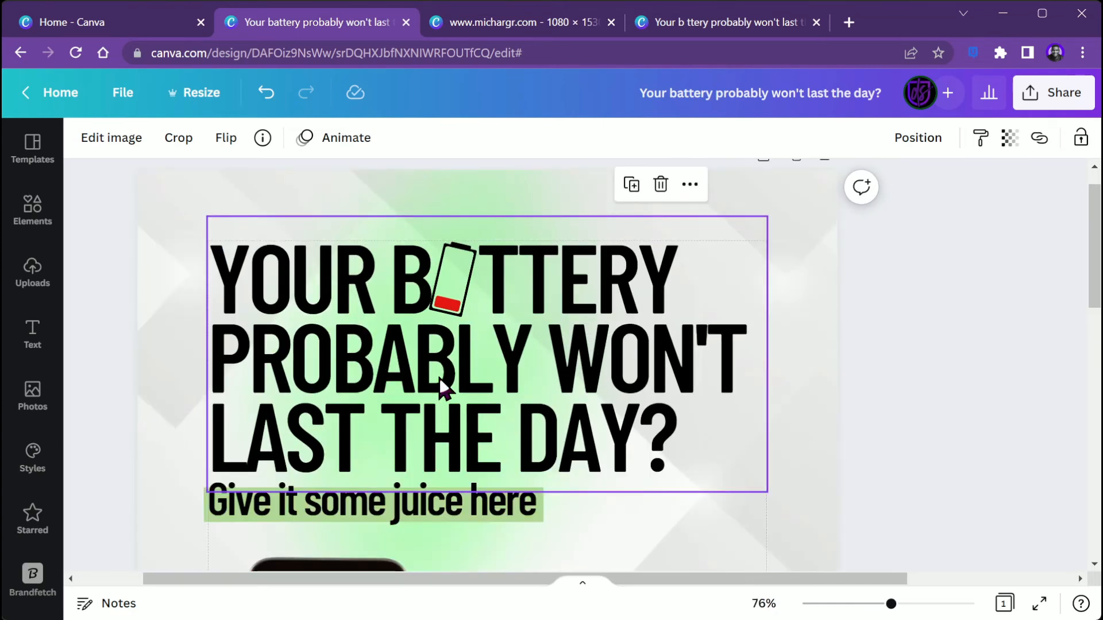
click(439, 378)
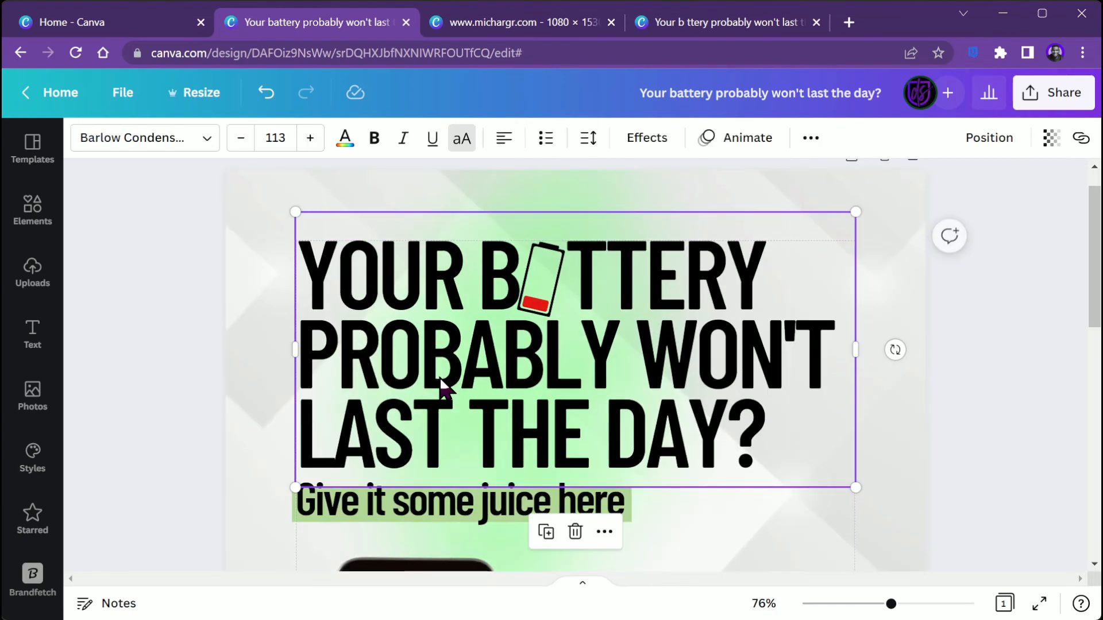
click(546, 539)
drag(661, 376, 648, 374)
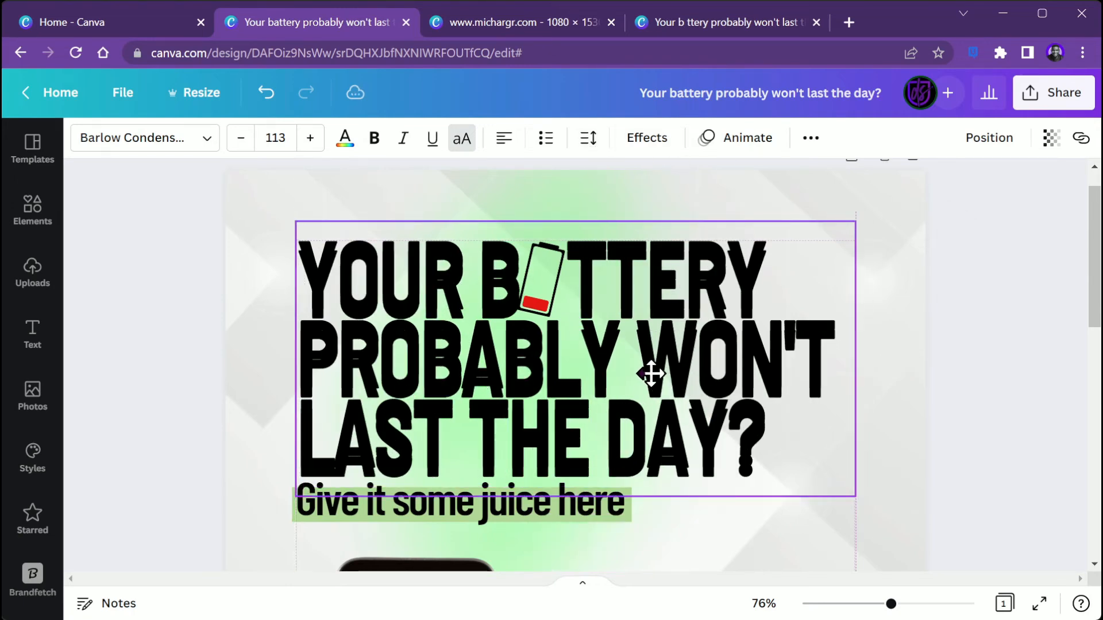
Apply a Hollow effect with thickness 5 to the headline copy and offset it slightly so it outlines the original letters.
click(645, 138)
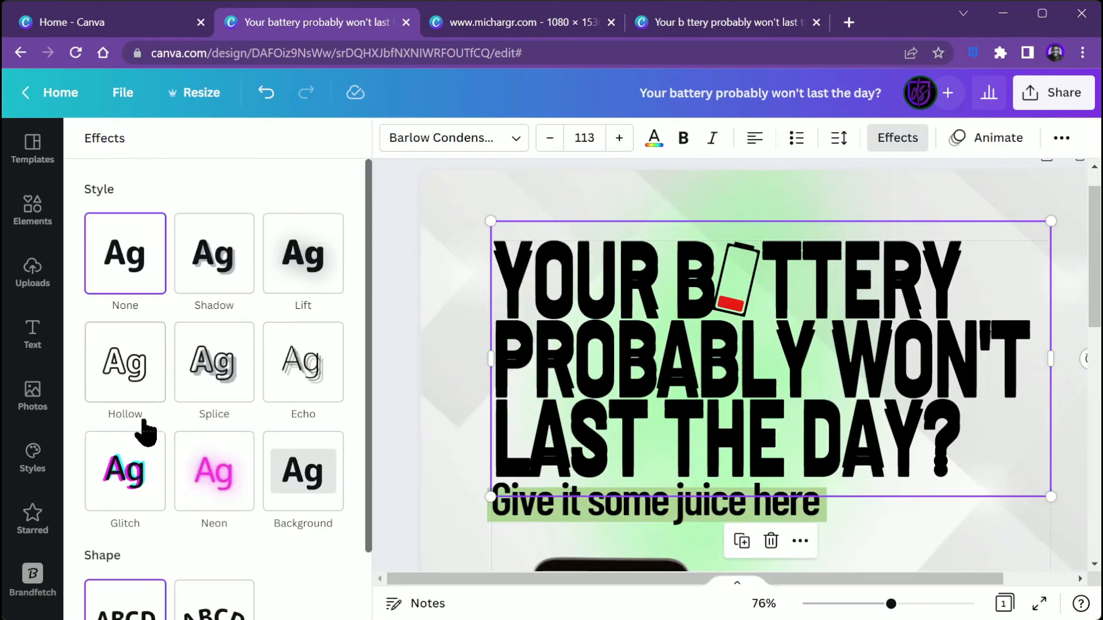
click(136, 379)
drag(215, 465, 97, 474)
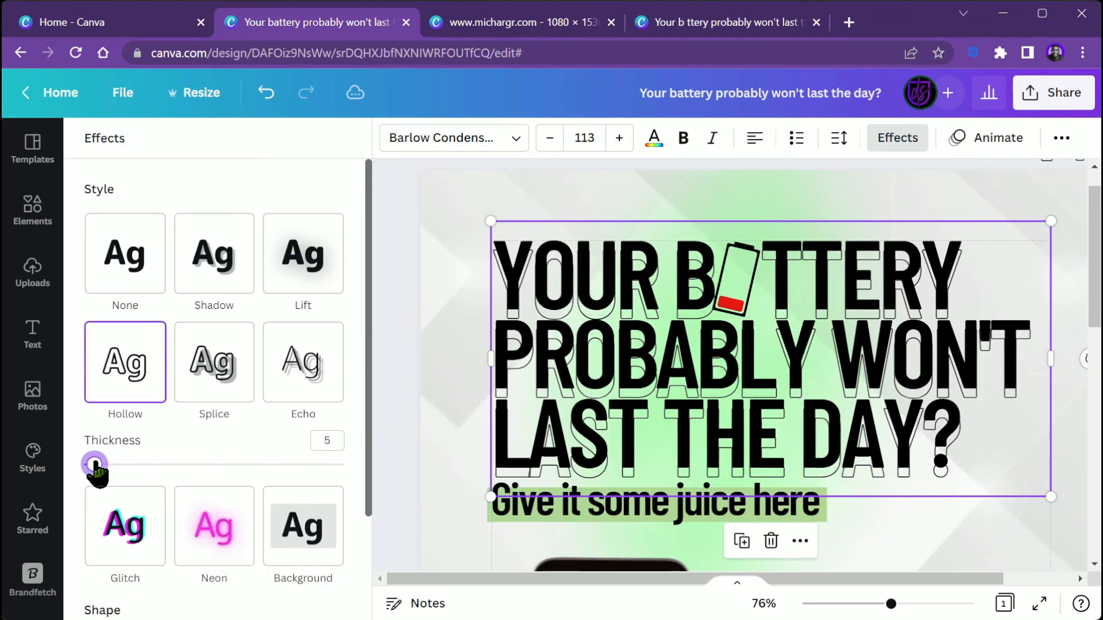
drag(605, 388, 611, 381)
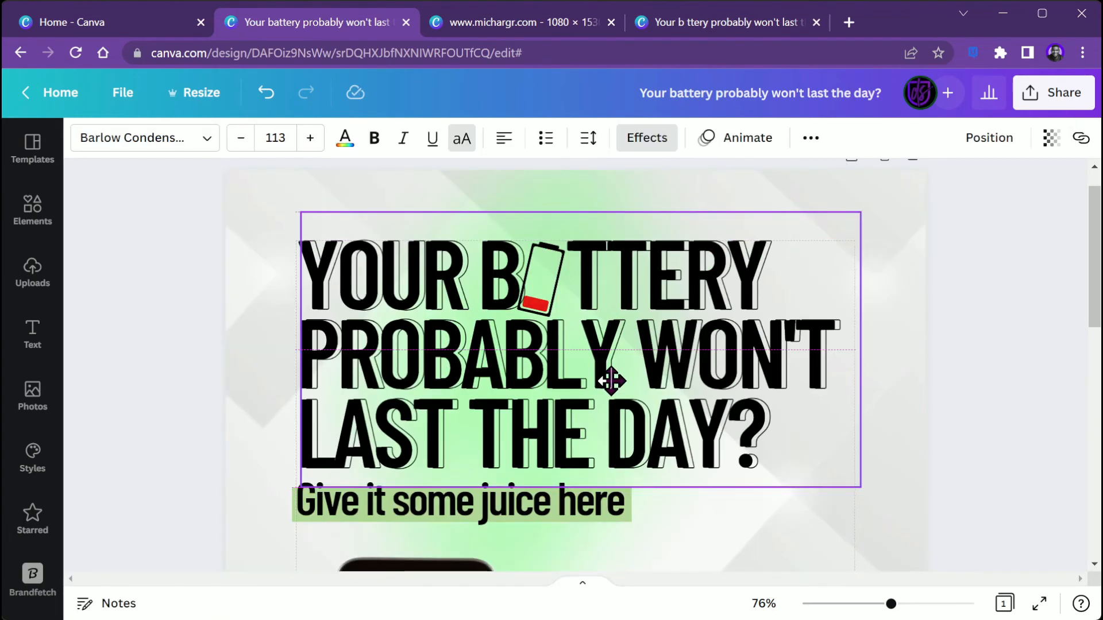
scroll(614, 391, up, 4)
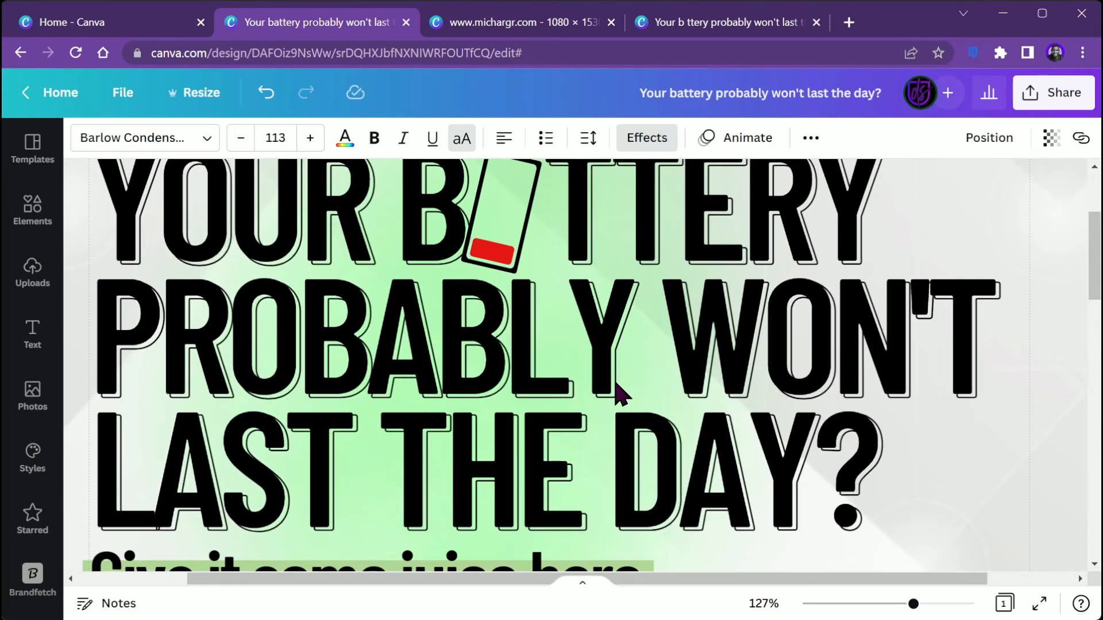
scroll(621, 394, down, 4)
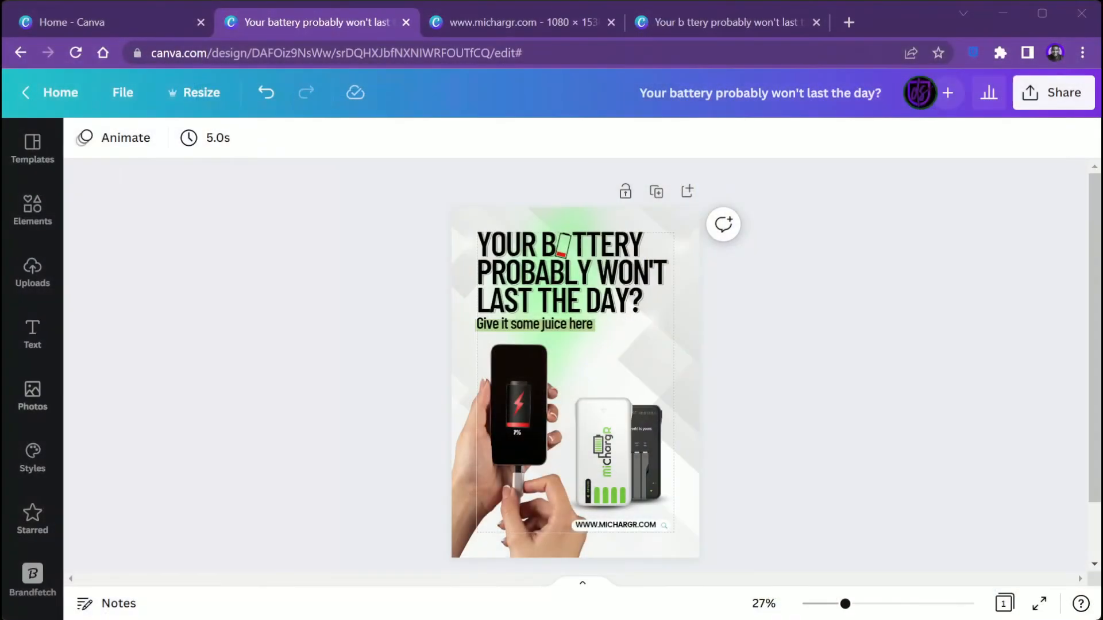
Add the black swoosh image from the uploads and enlarge it so it sweeps across the lower part of the flyer.
click(34, 217)
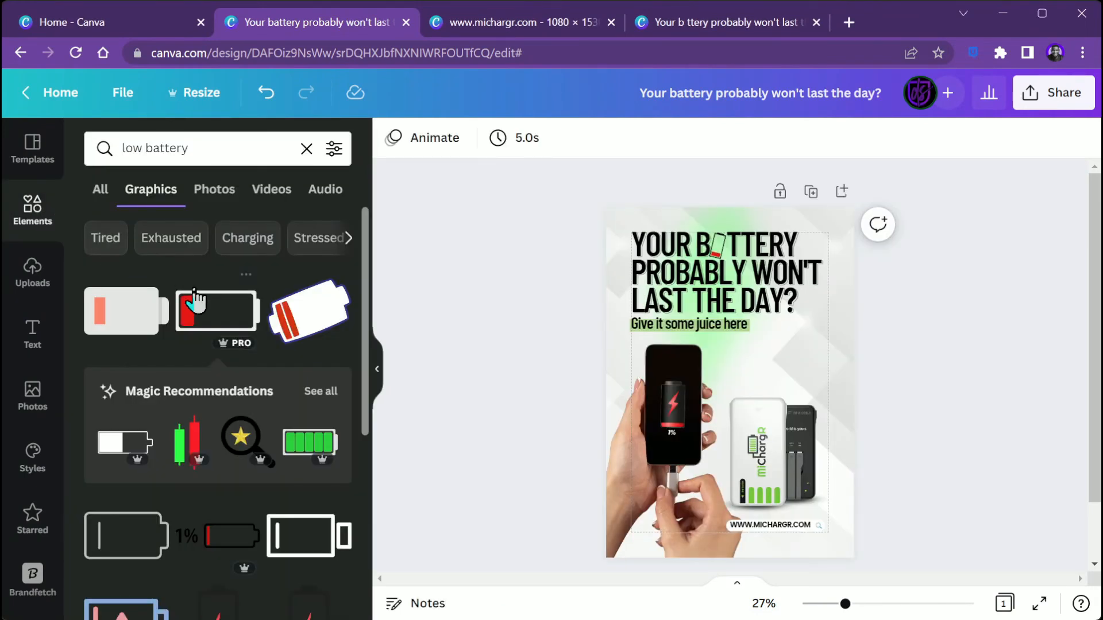
triple_click(188, 147)
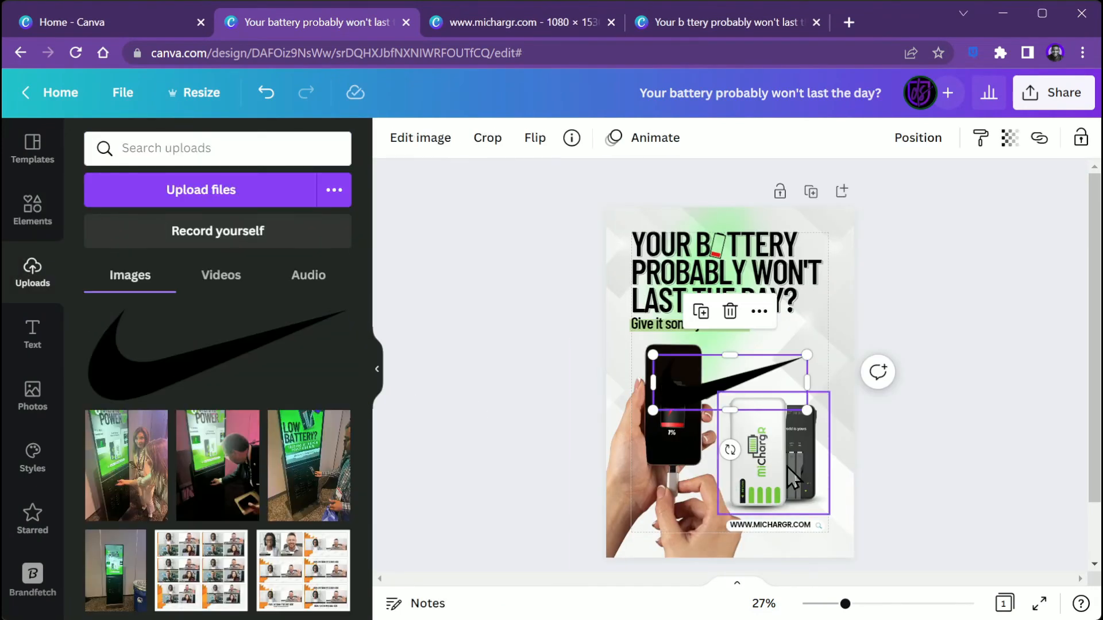
drag(645, 473, 493, 468)
drag(701, 413, 775, 501)
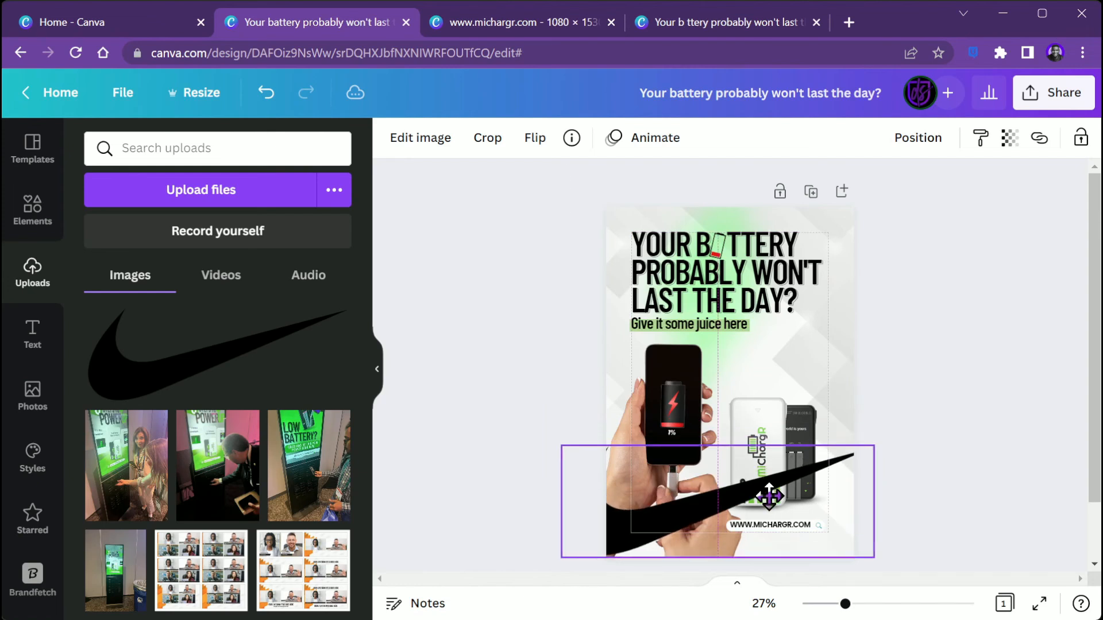
drag(875, 441, 1018, 230)
drag(737, 490, 709, 506)
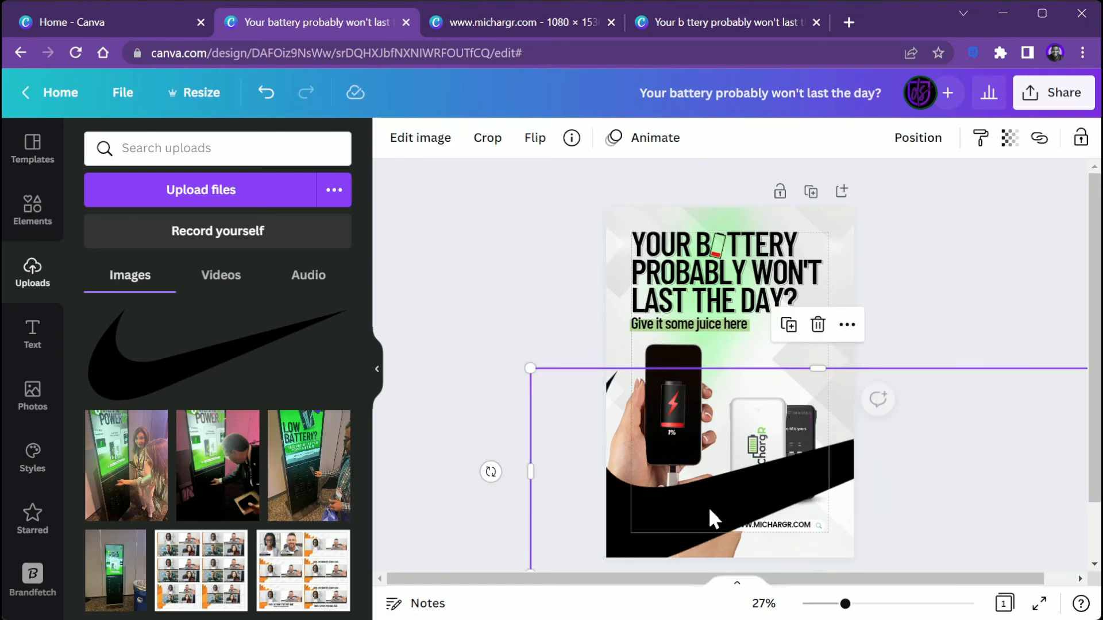
Set the swoosh's transparency to 26 and send it backward behind the hands and the power banks.
drag(844, 604, 876, 605)
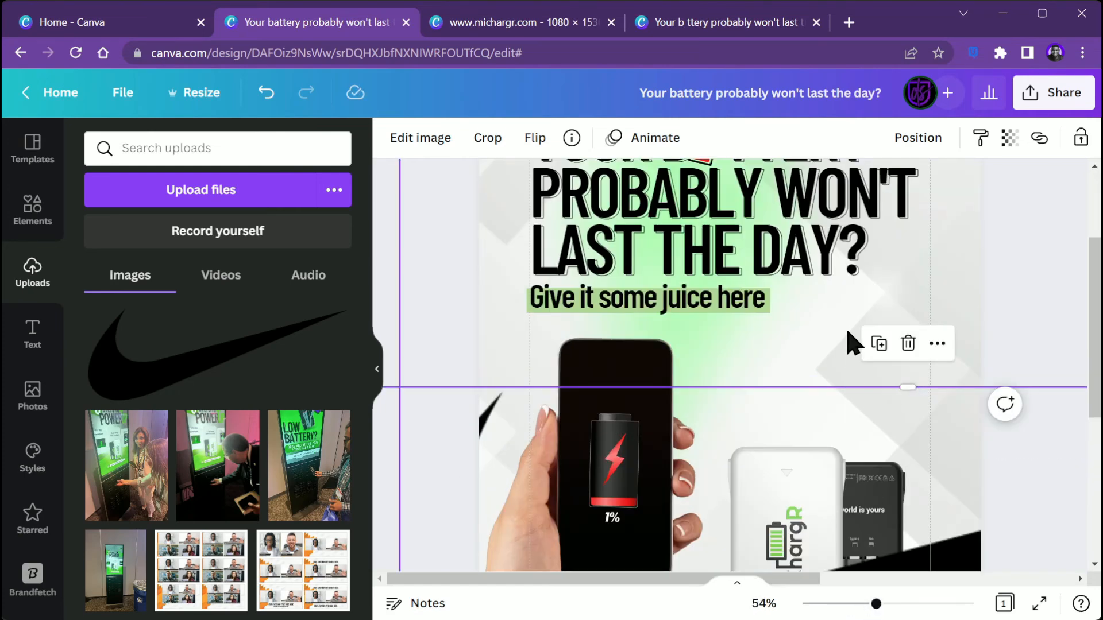
scroll(848, 350, down, 5)
scroll(848, 354, up, 1)
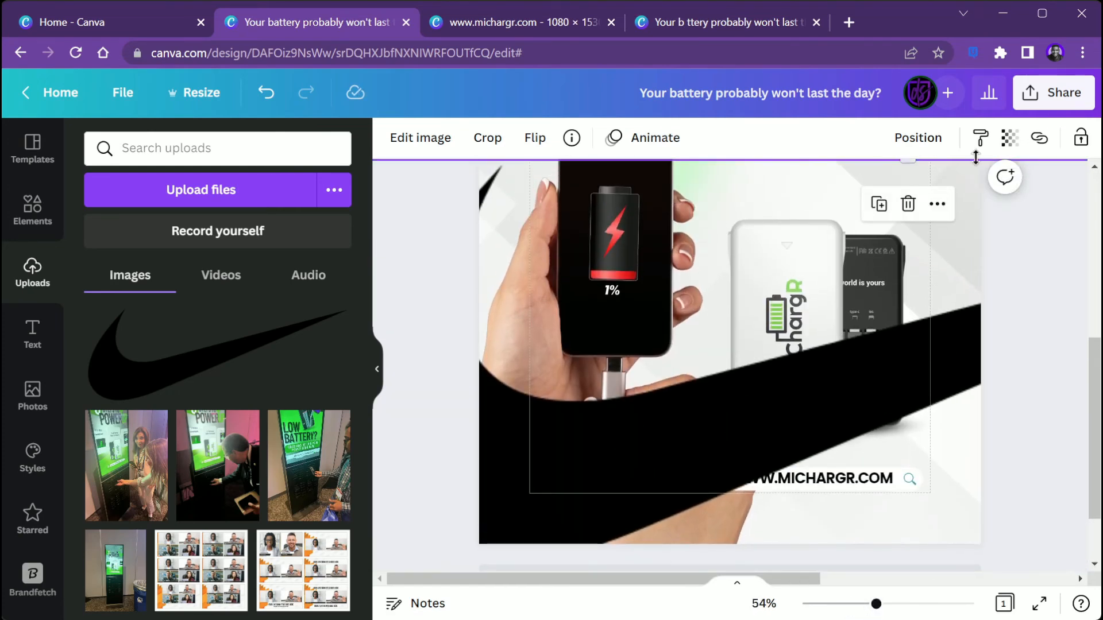
click(1011, 139)
drag(996, 209, 885, 205)
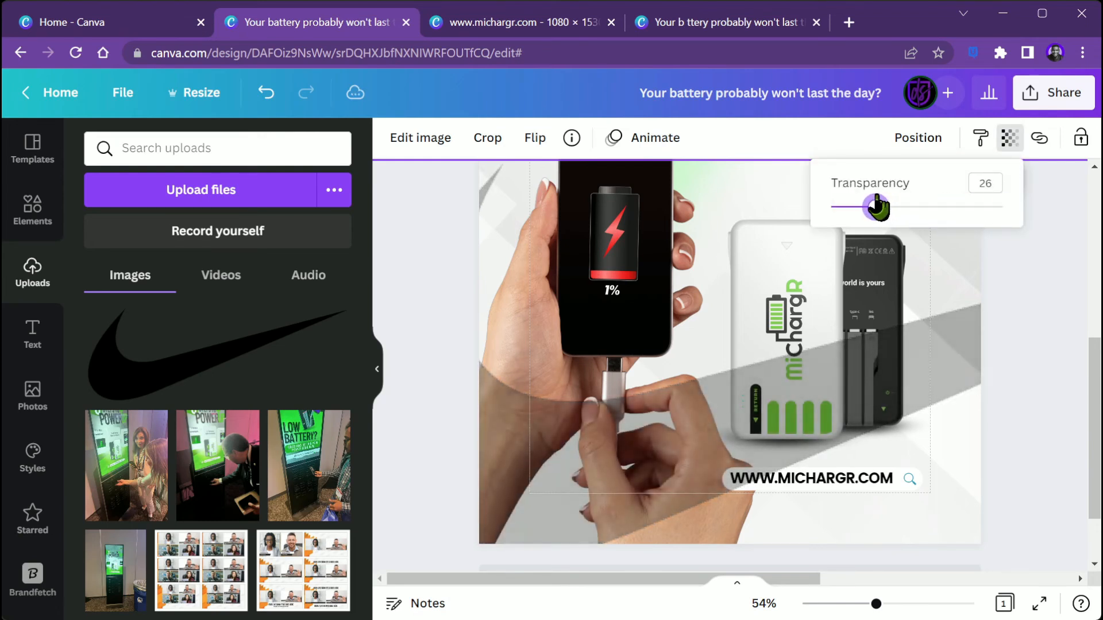
click(919, 141)
click(843, 195)
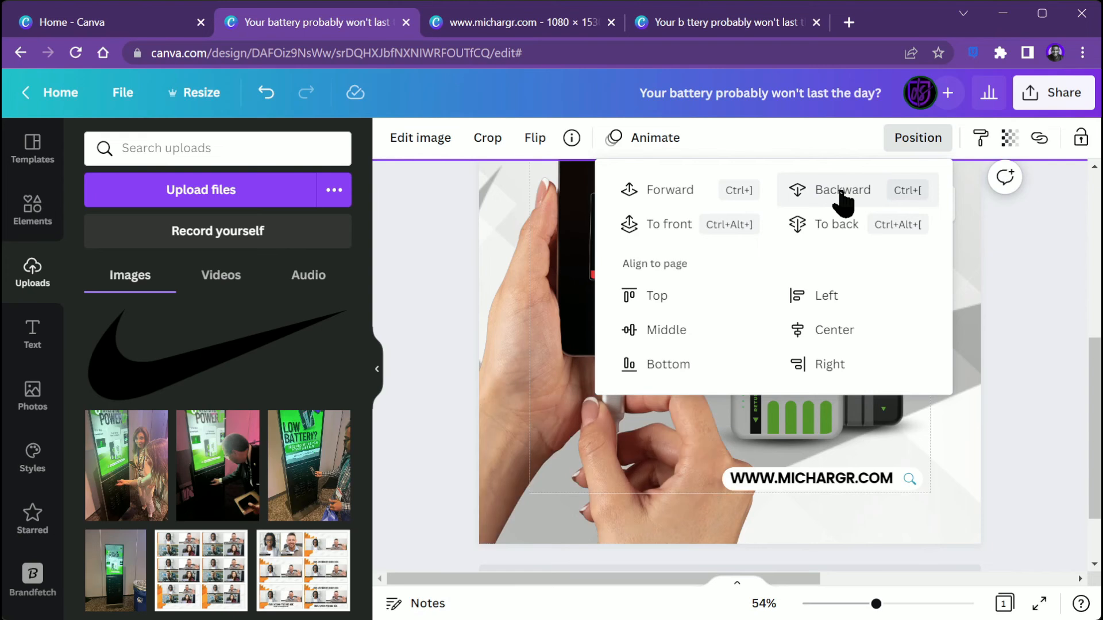
click(842, 196)
Shift the swoosh to the left behind the product images and reduce its transparency to 18.
scroll(903, 413, down, 5)
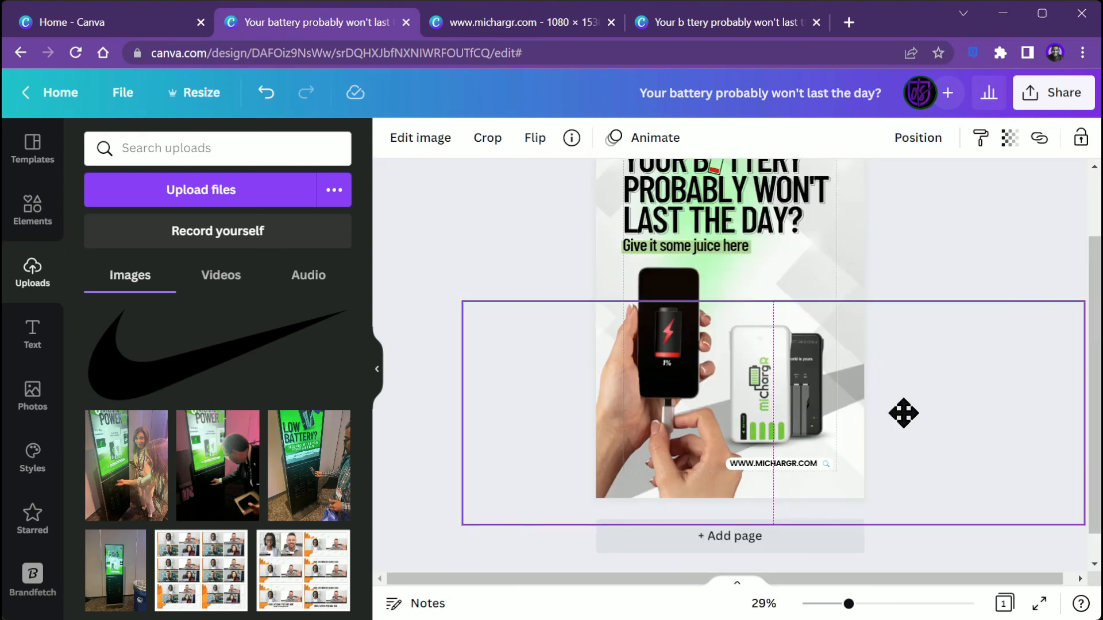
click(1010, 138)
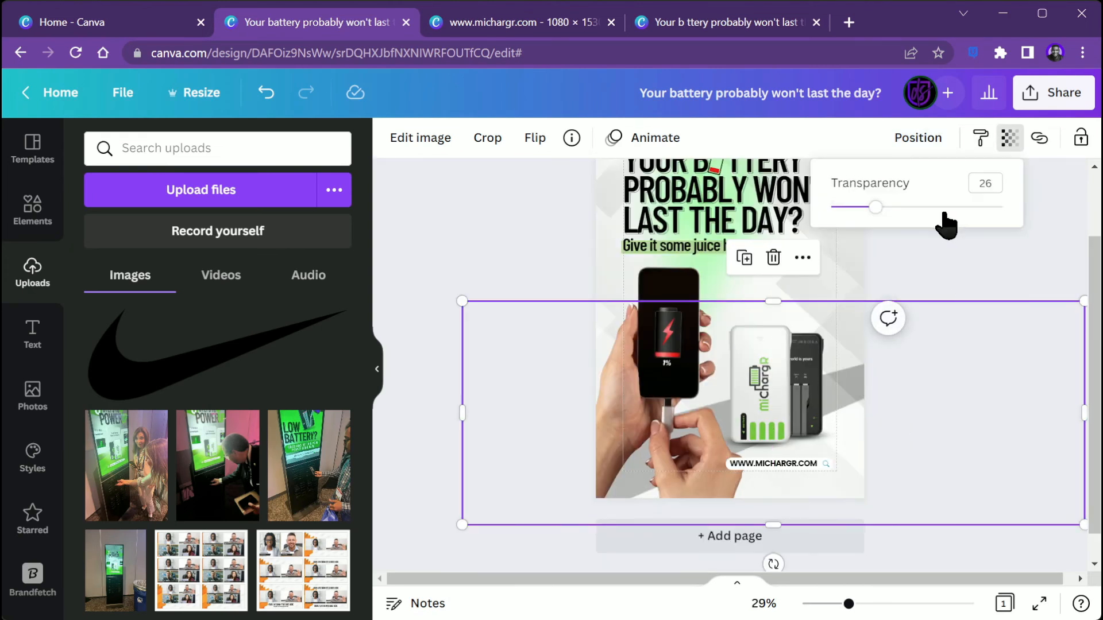
drag(875, 208, 861, 208)
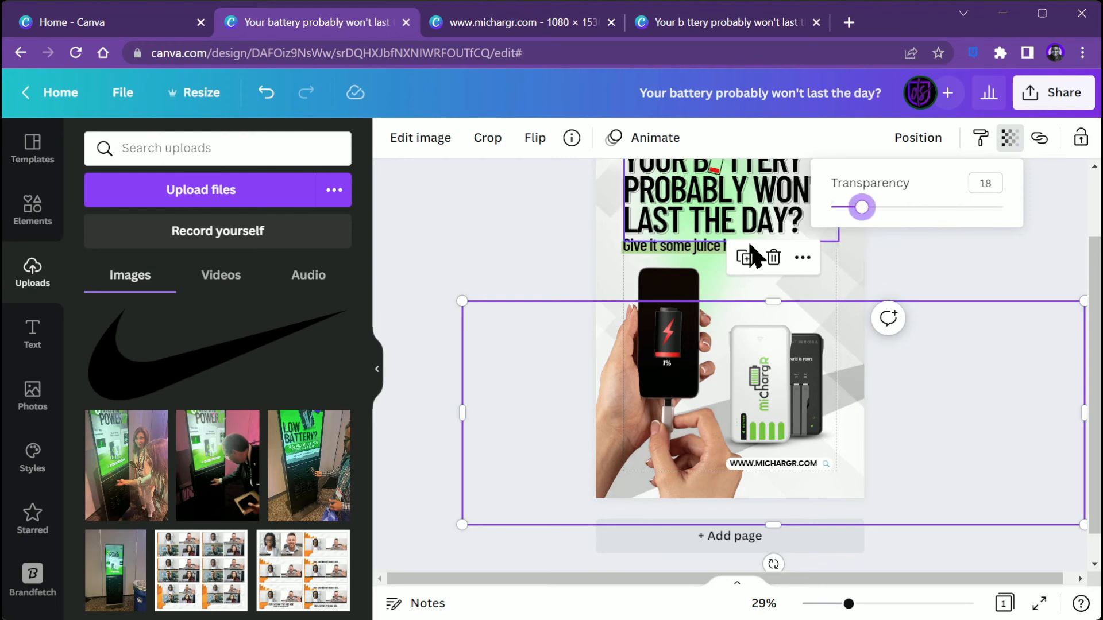
click(469, 265)
scroll(505, 310, up, 2)
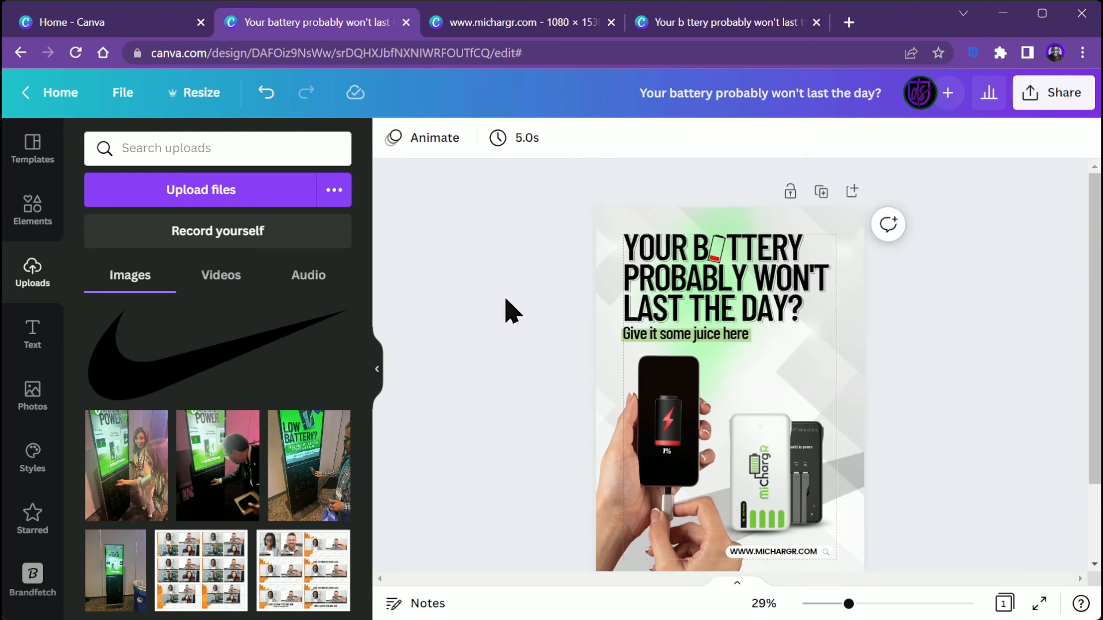
scroll(505, 311, down, 2)
scroll(505, 310, up, 2)
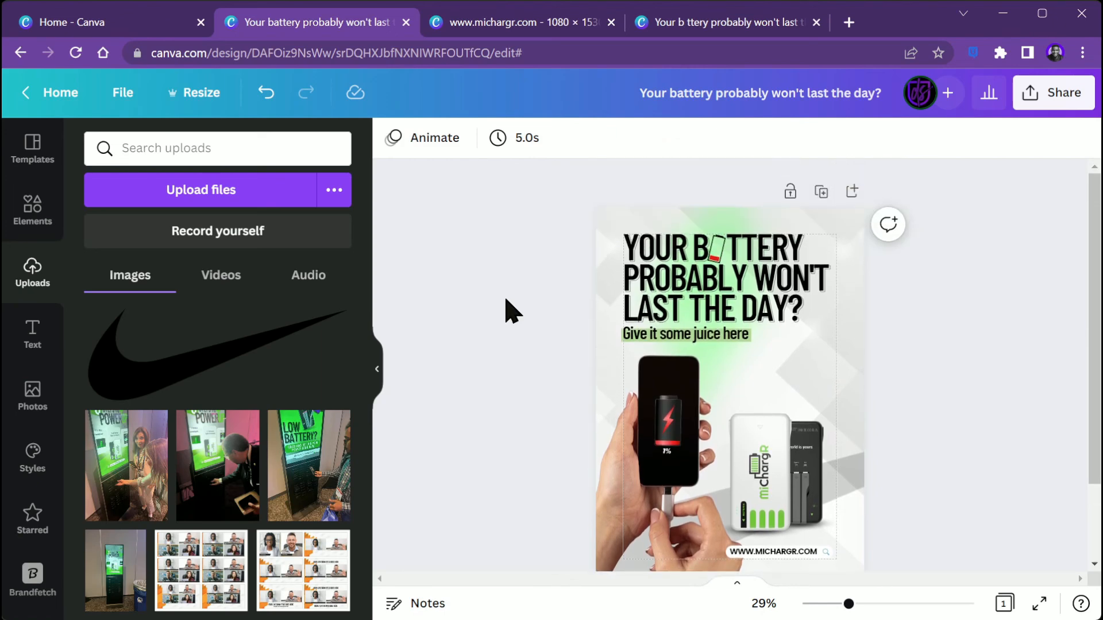